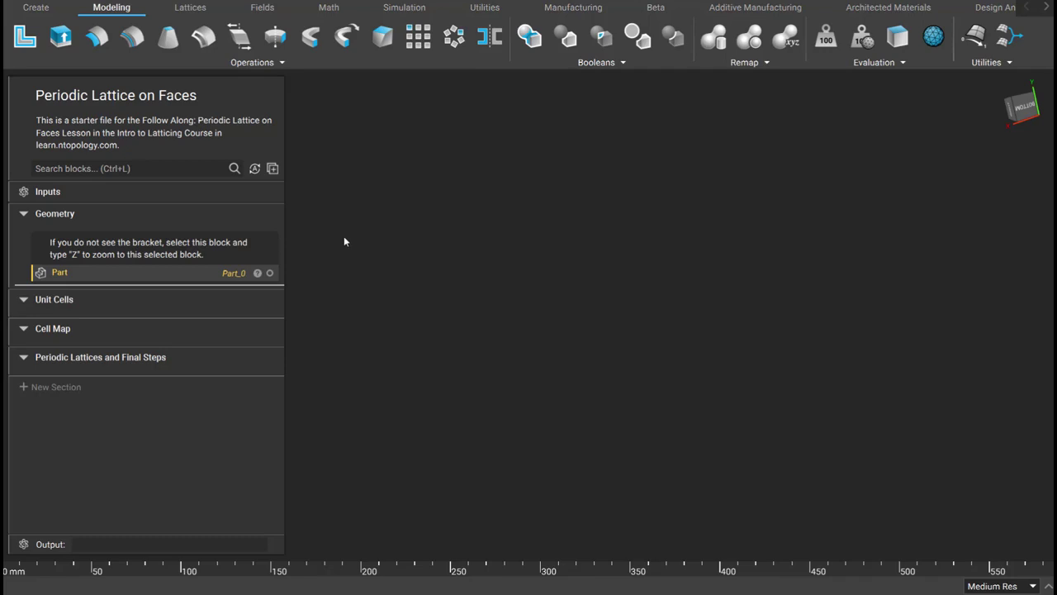
- Show the bracket from the Part block and zoom the view to it
click(199, 275)
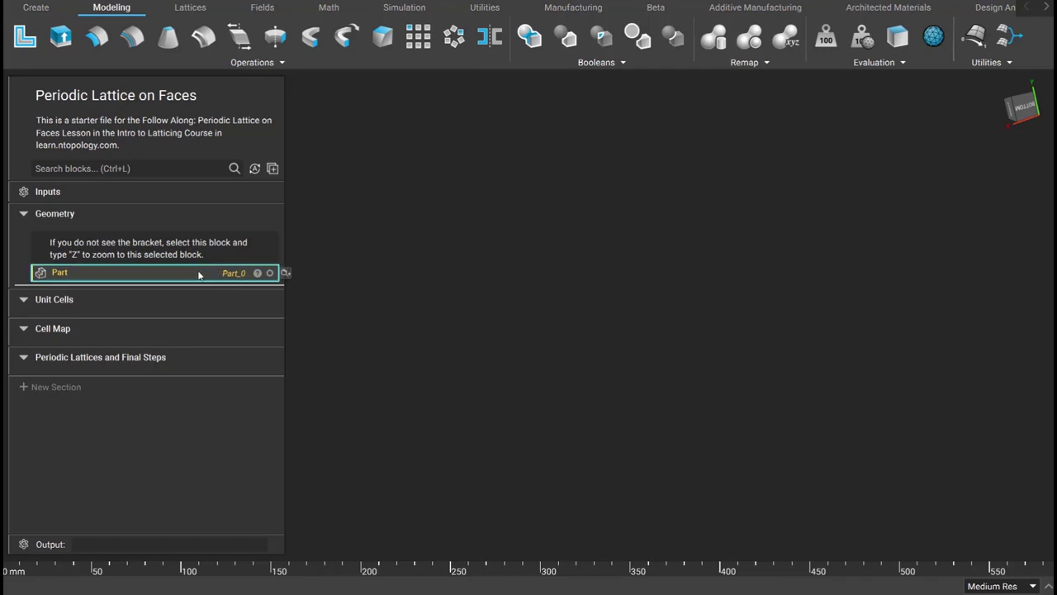
key(v)
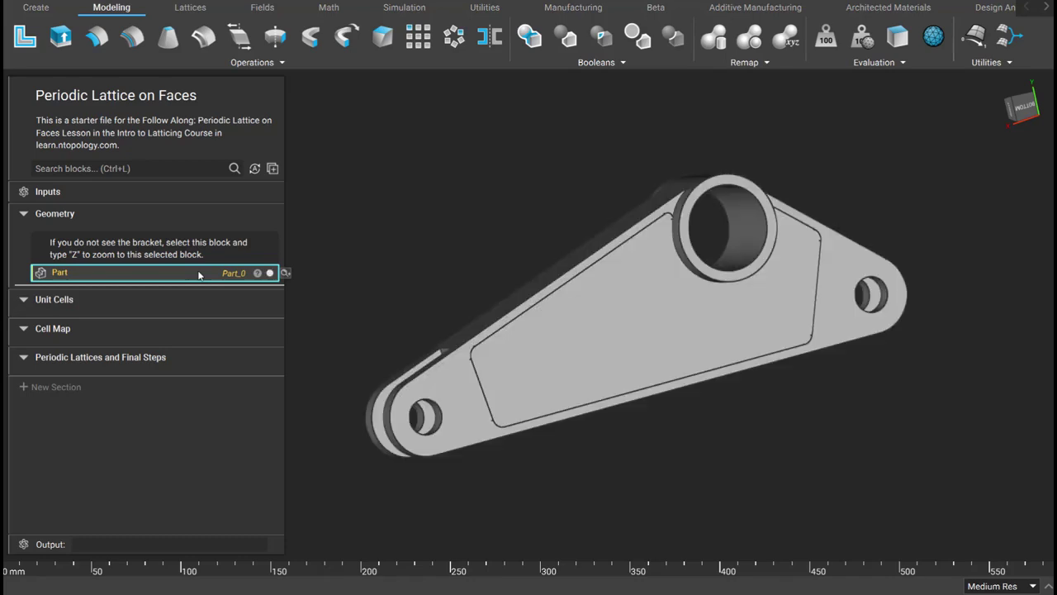
key(z)
right_drag(406, 275, 450, 318)
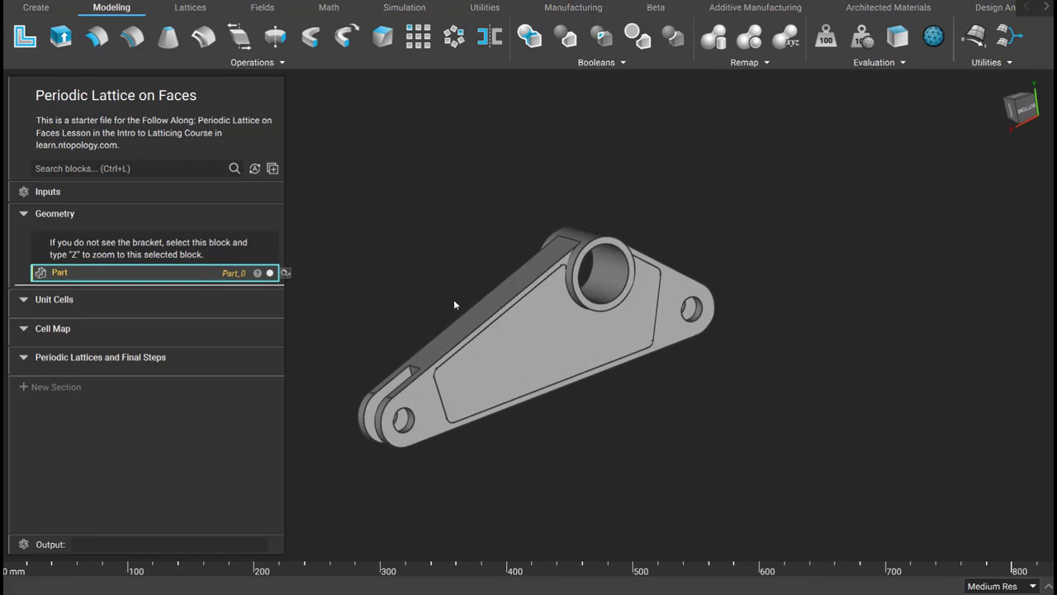
- Add two Implicit Body from CAD Body blocks to the Geometry section
click(494, 8)
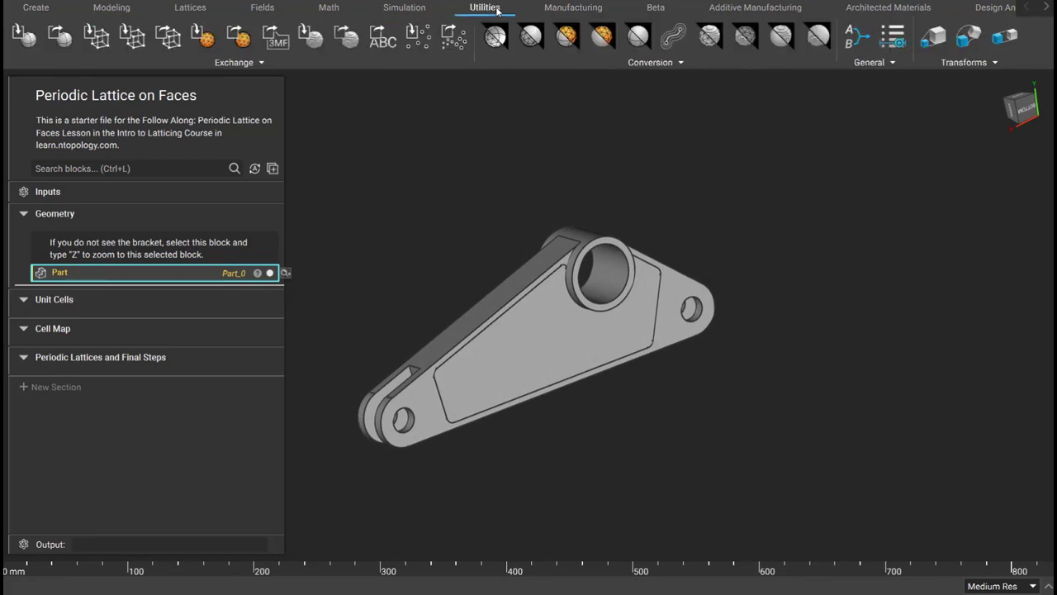
click(622, 62)
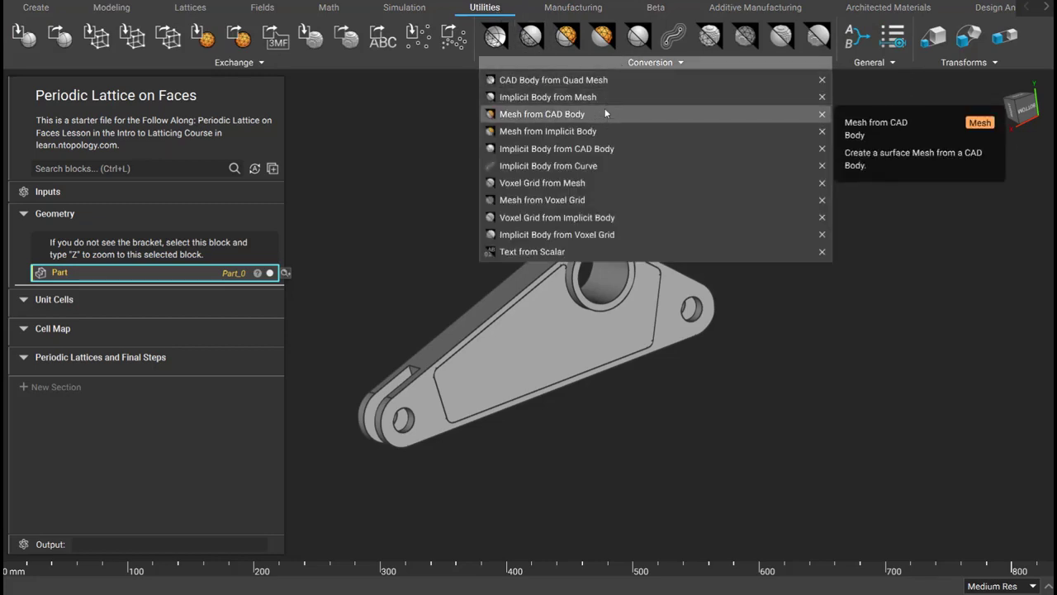
click(622, 152)
click(621, 66)
click(618, 151)
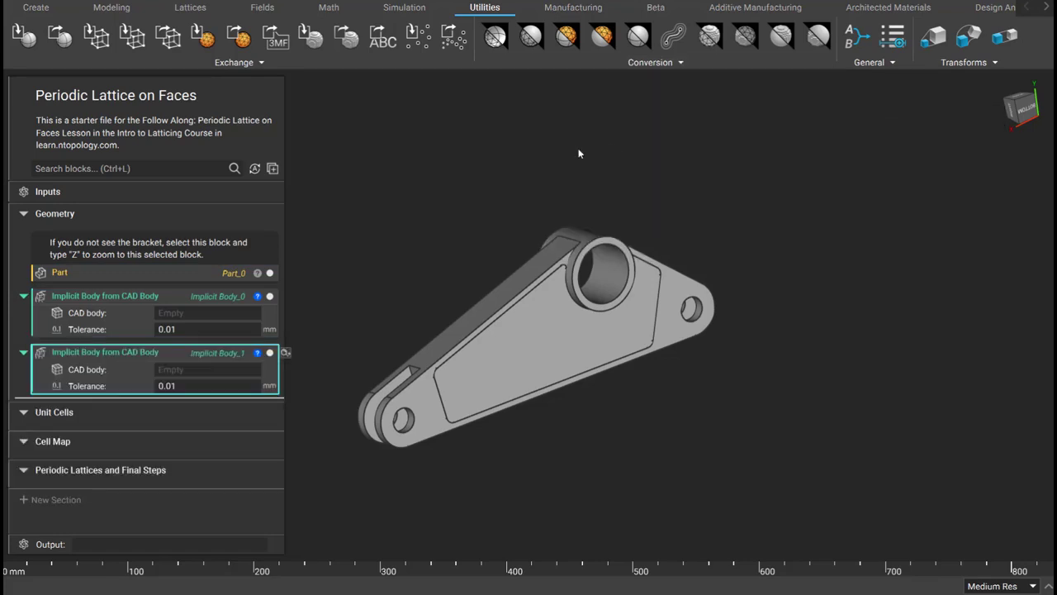
- Assign the Part's bodies[0] to the first implicit conversion block's CAD body and bodies[1] to the second's
click(258, 273)
click(363, 373)
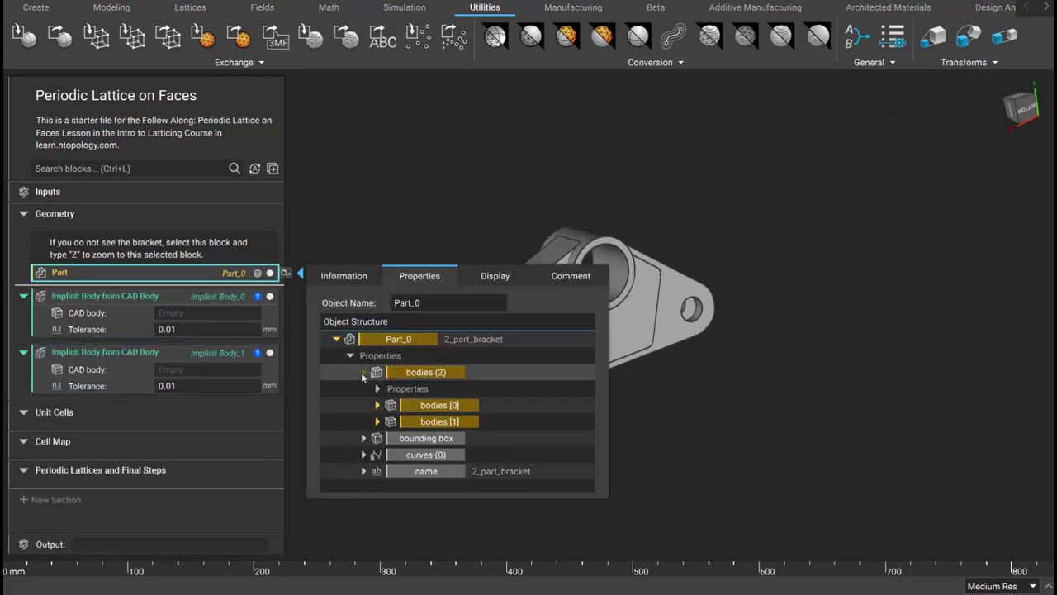
drag(456, 407, 217, 375)
- Isolate the implicit body made from bodies[0] and turn it into a variable named Inner Body
click(147, 298)
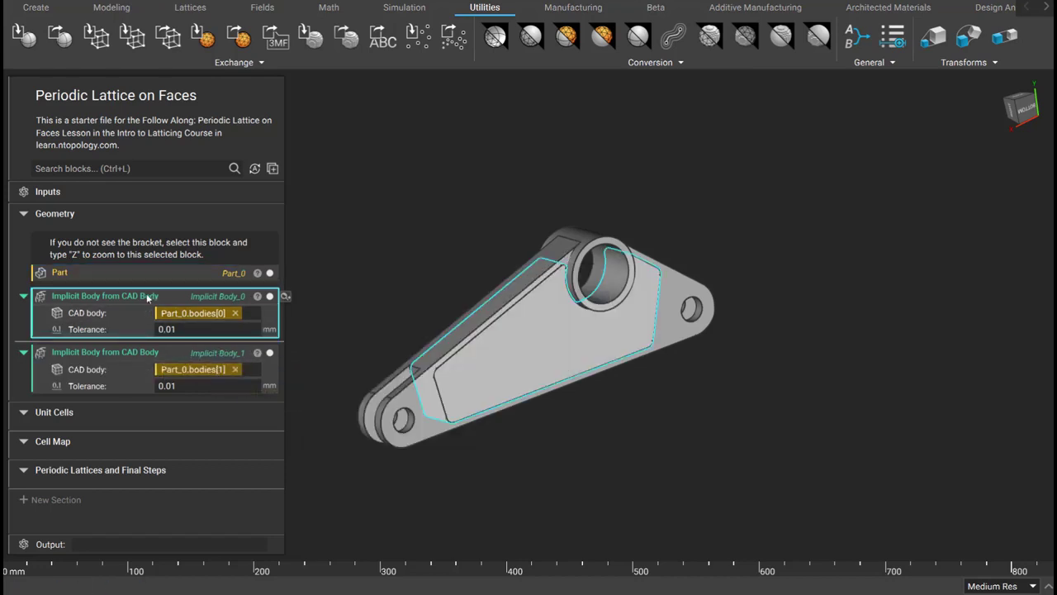
key(i)
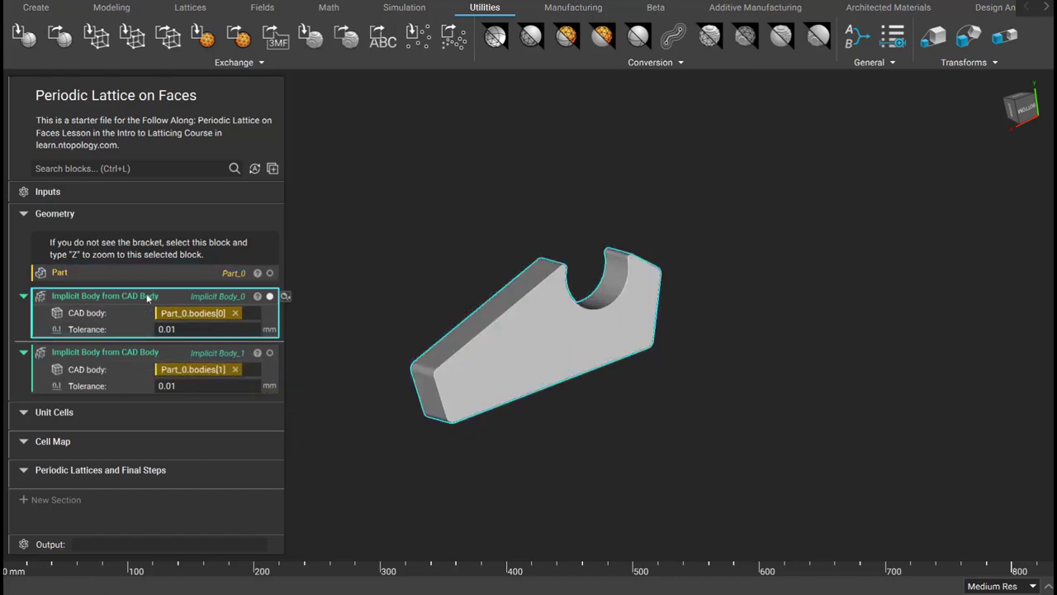
right_click(92, 295)
click(140, 342)
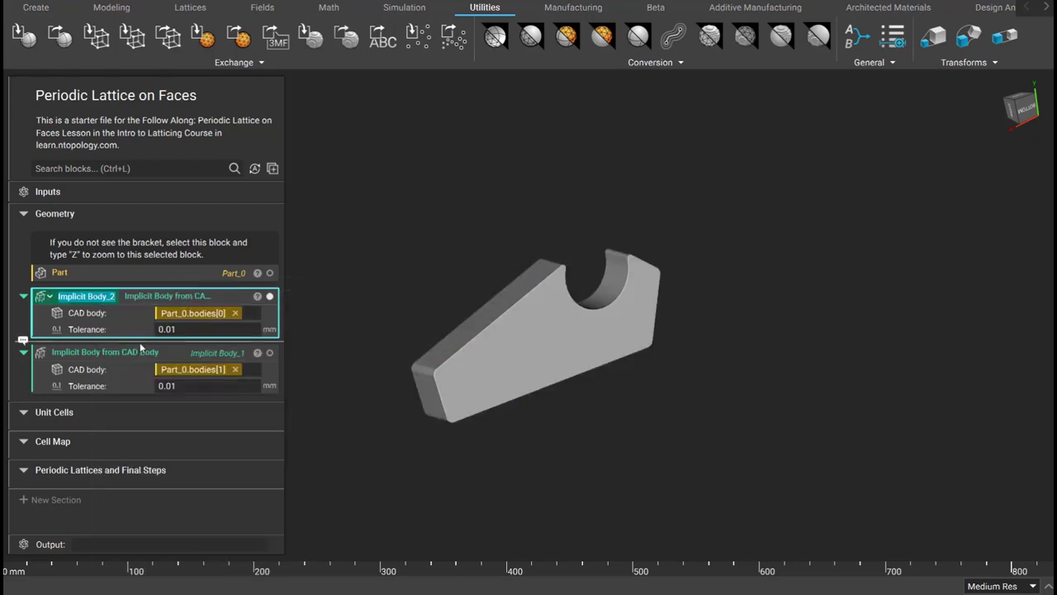
text(Inn)
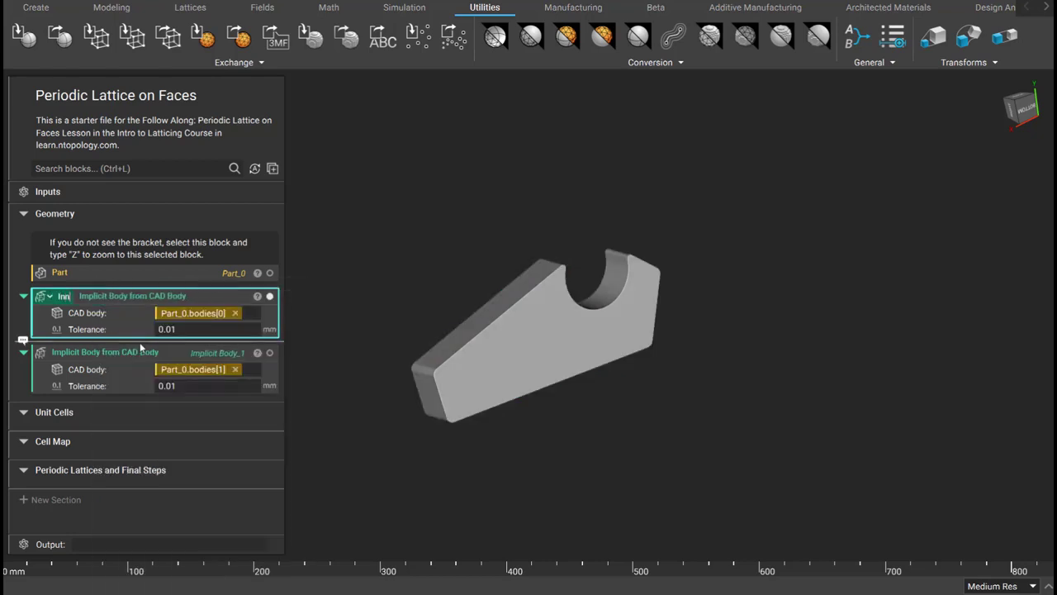
text(er Body)
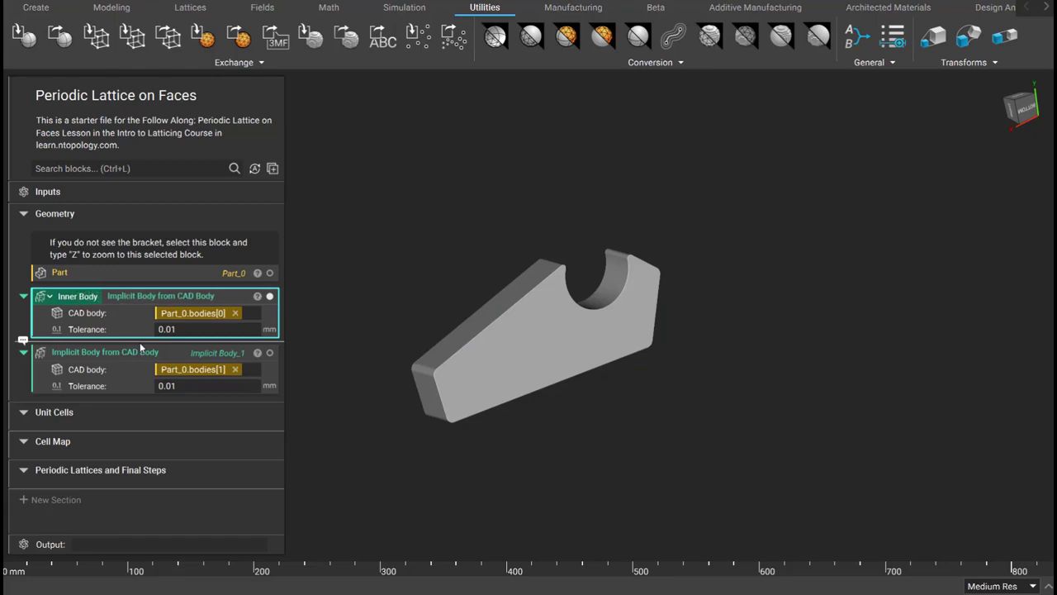
- Turn the implicit body made from bodies[1] into a variable named Outer Body
click(105, 352)
right_click(116, 351)
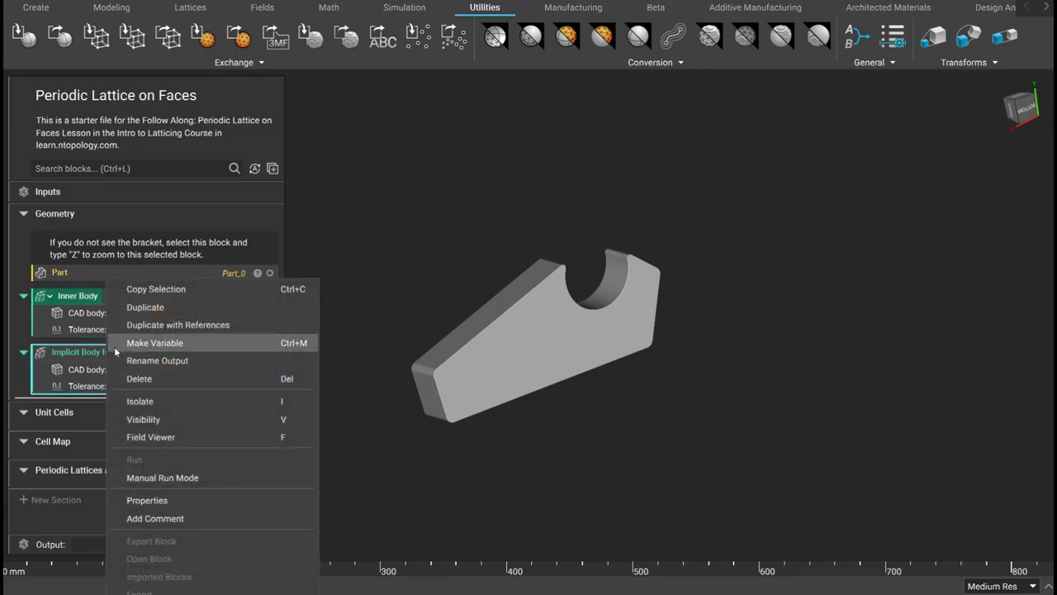
click(140, 342)
text(Outer Body)
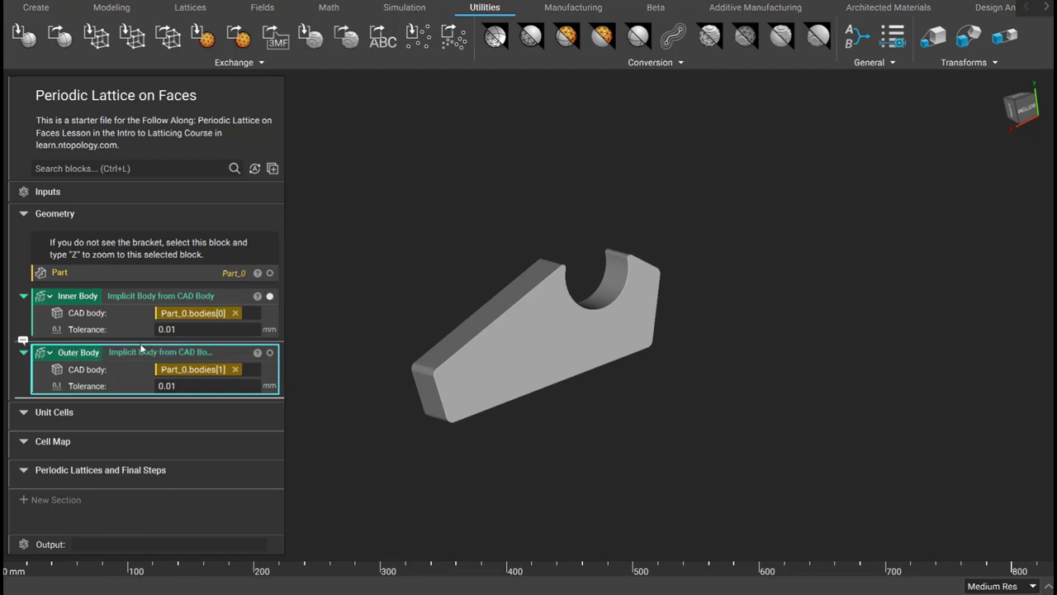
- Add a Boolean Union block in the Geometry section that combines Inner Body and Outer Body
click(132, 10)
click(587, 63)
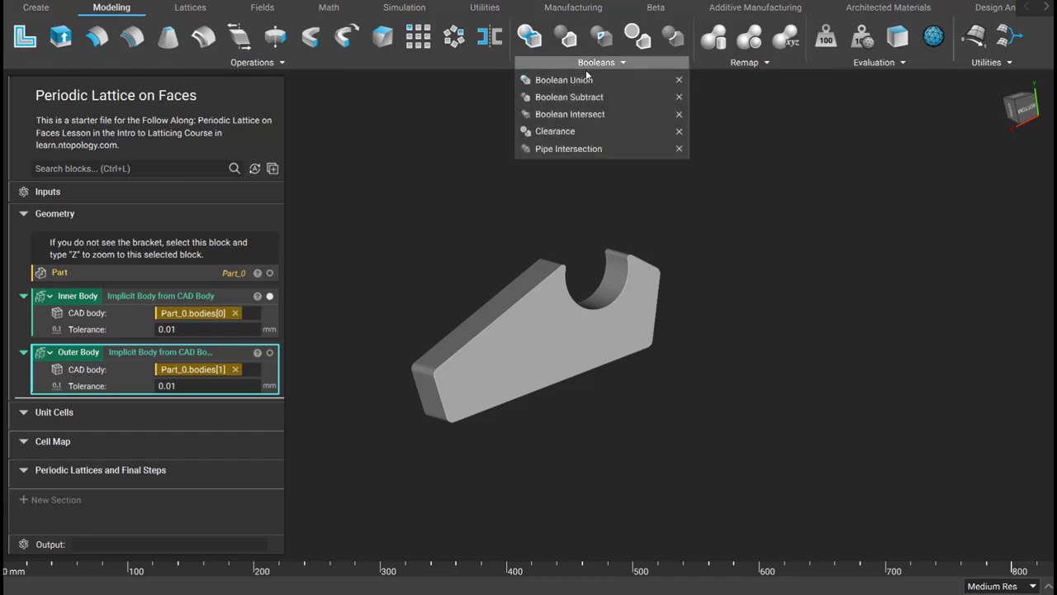
click(584, 81)
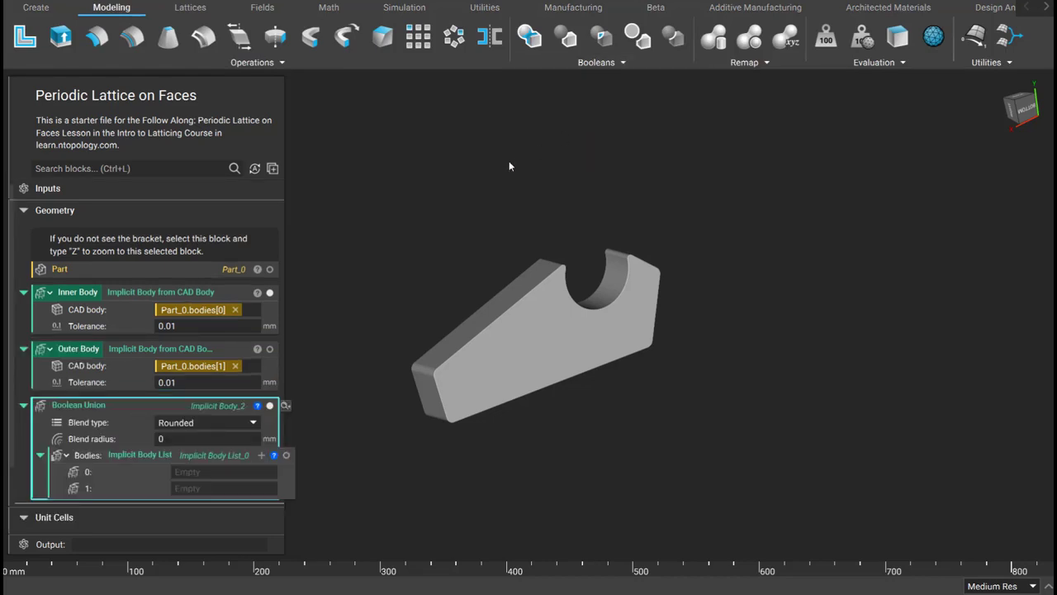
drag(64, 295, 210, 469)
drag(82, 348, 221, 485)
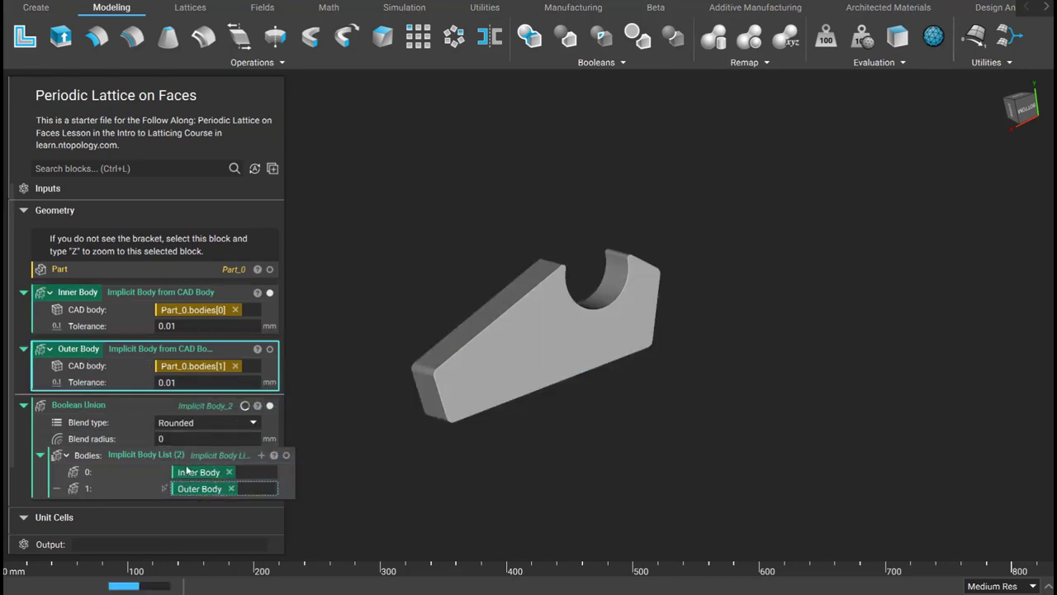
- Turn the Boolean Union into a variable named Entire Part
right_click(71, 405)
click(130, 345)
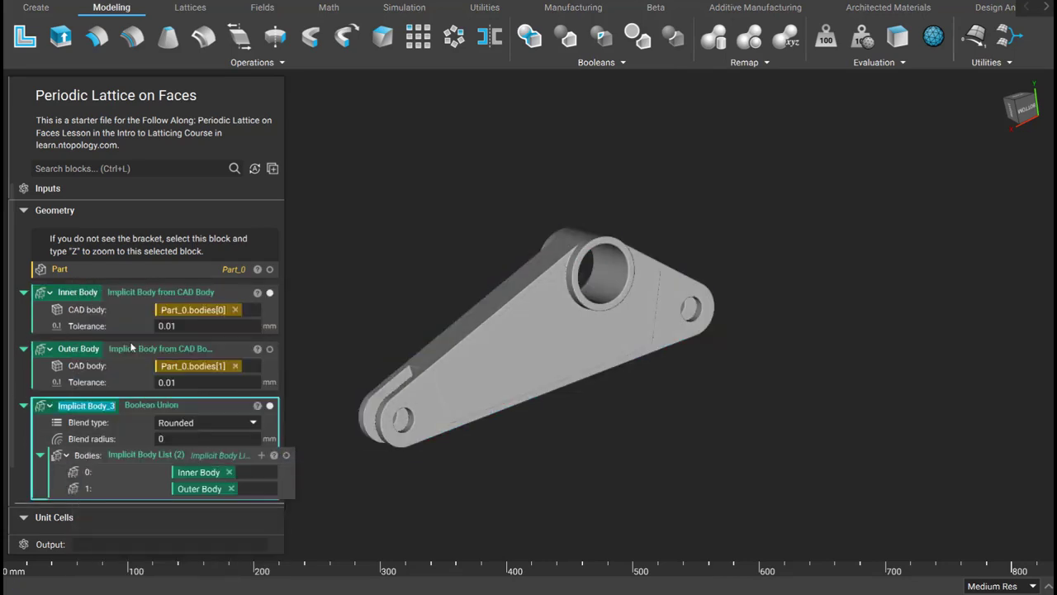
text(Entire Part)
key(Return)
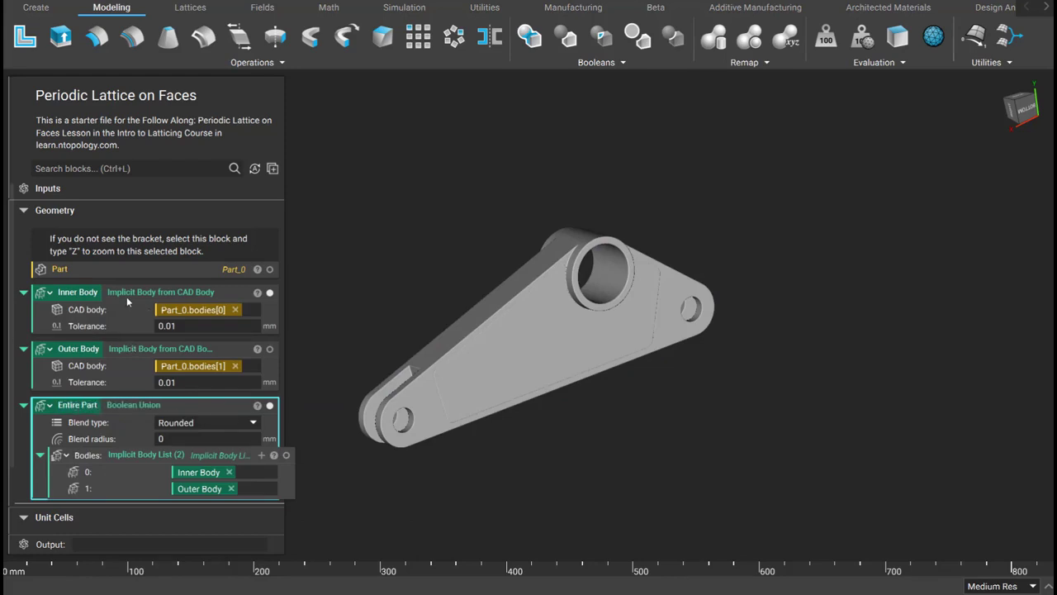
- Collapse the Inner Body, Outer Body and Entire Part blocks in the Geometry section
double_click(125, 291)
click(125, 321)
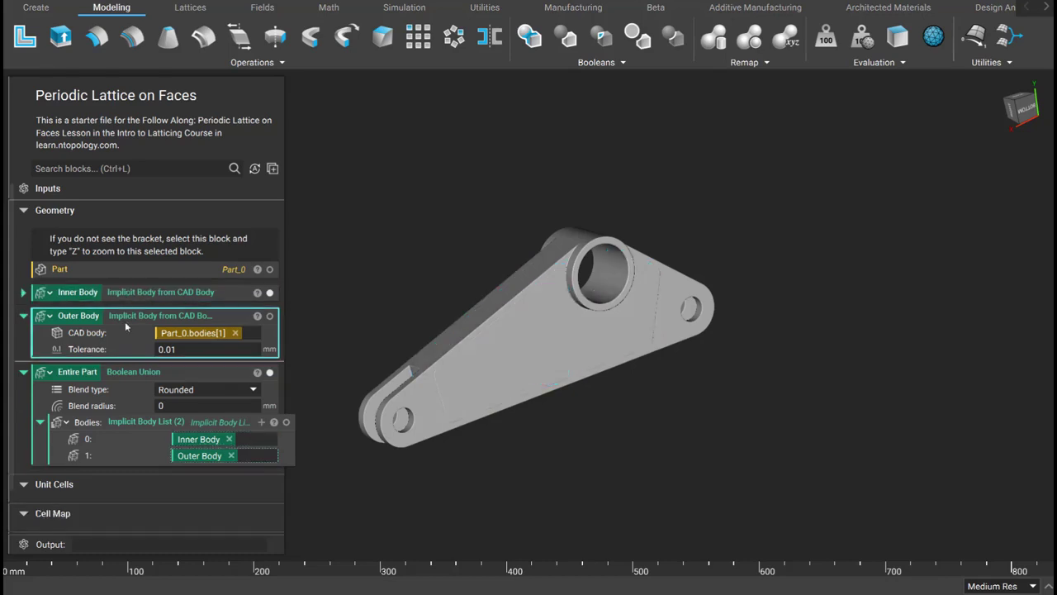
click(125, 322)
double_click(124, 339)
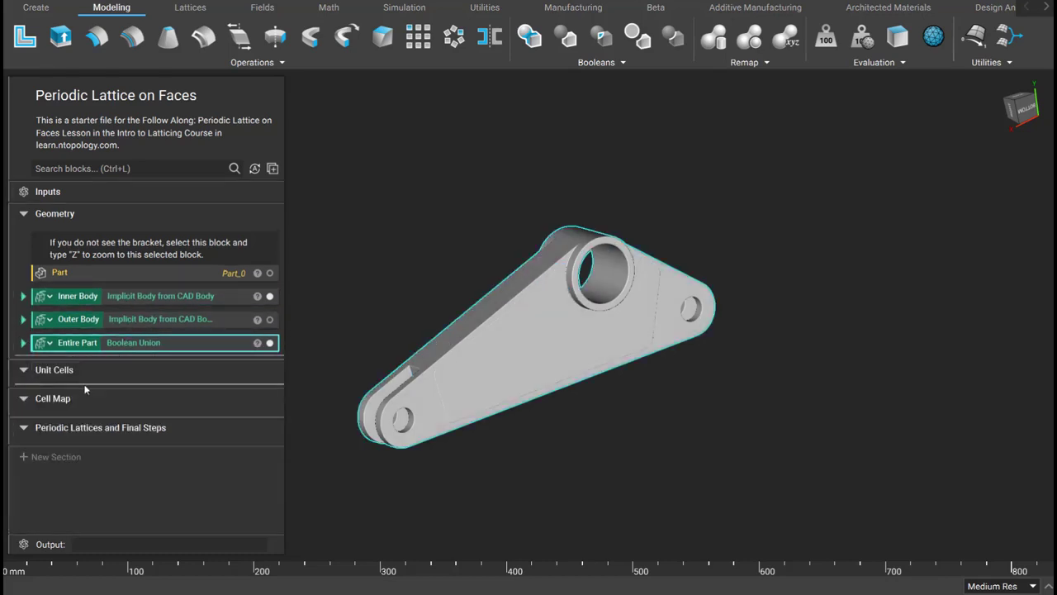
- Add a Graph Unit Cell block and a Walled TPMS Unit Cell block to the Unit Cells section
click(84, 389)
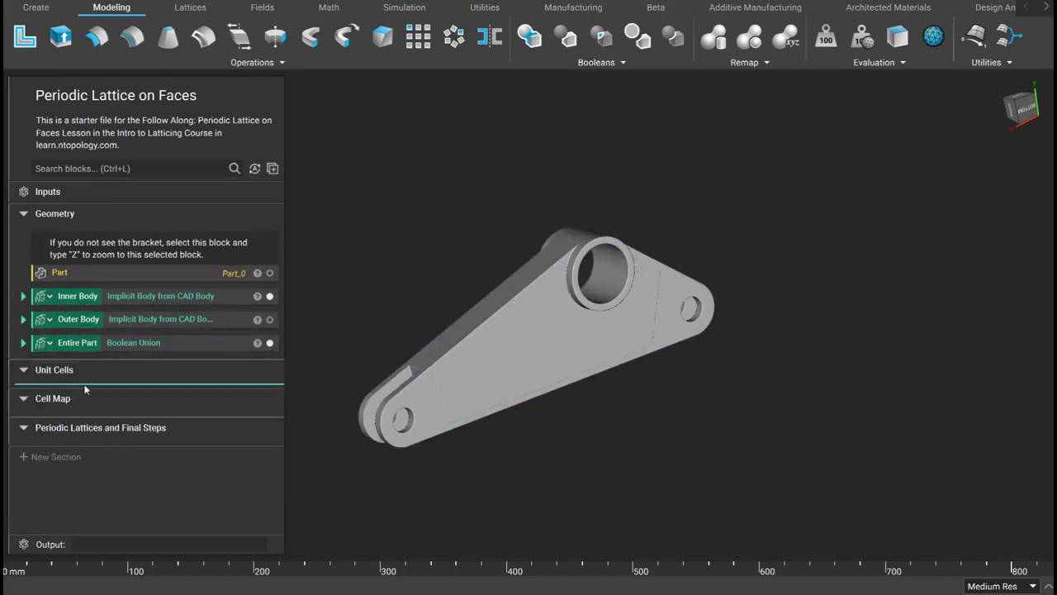
right_drag(410, 393, 871, 405)
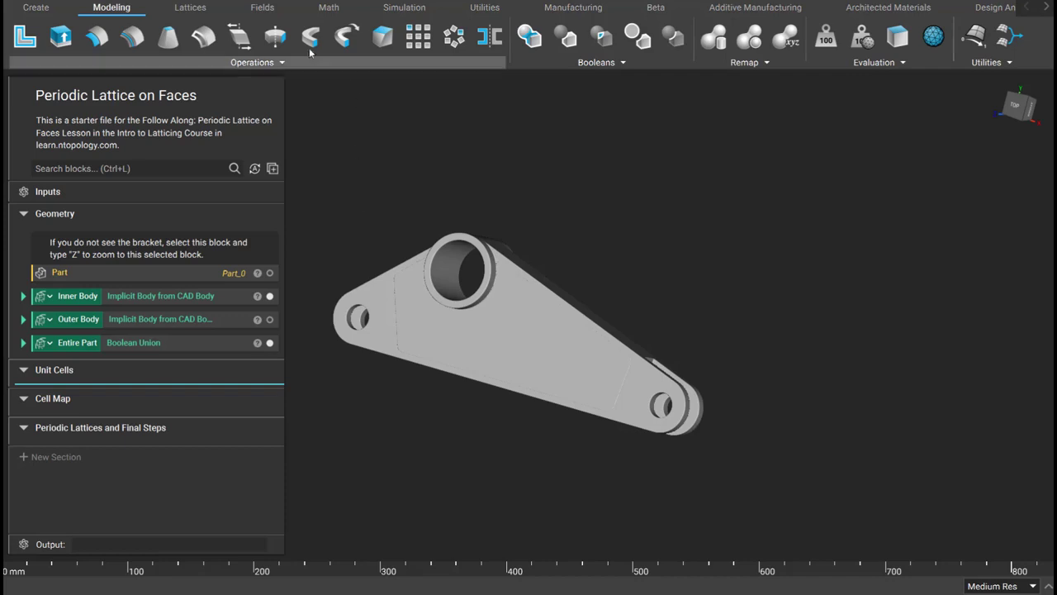
click(188, 9)
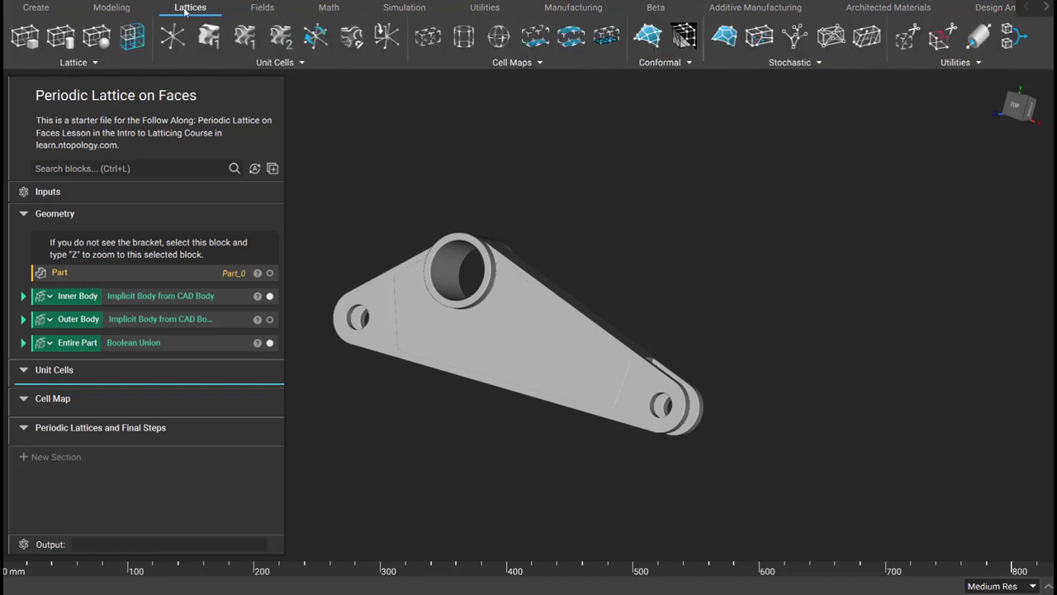
click(289, 64)
click(214, 80)
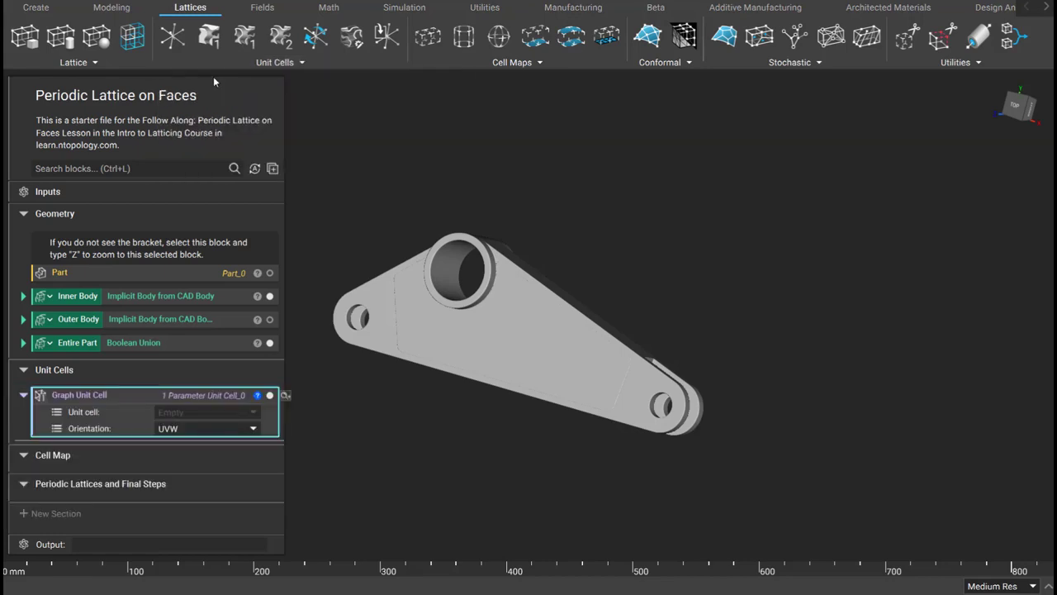
click(250, 64)
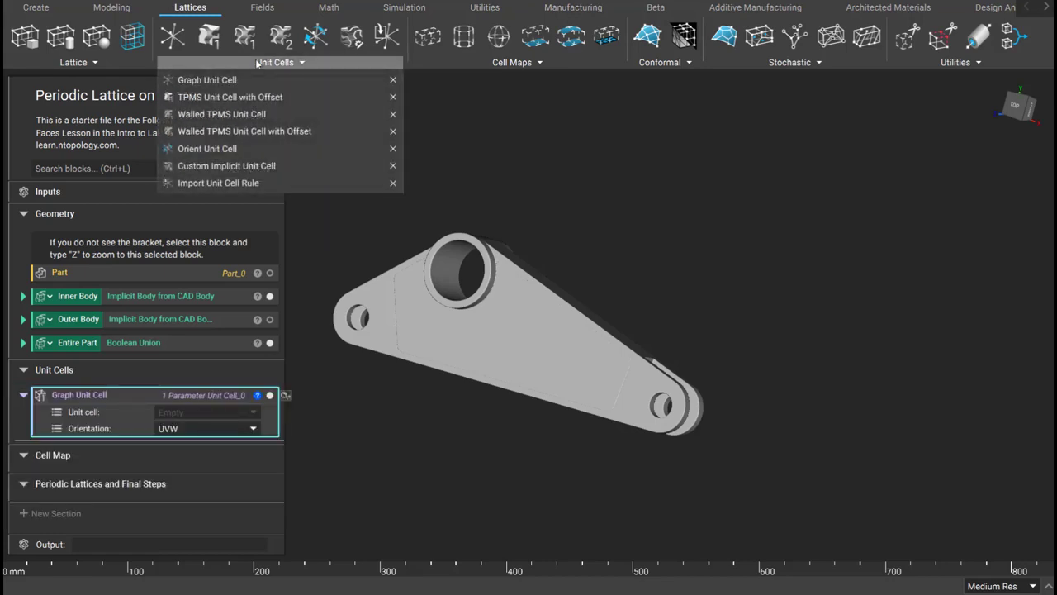
click(229, 114)
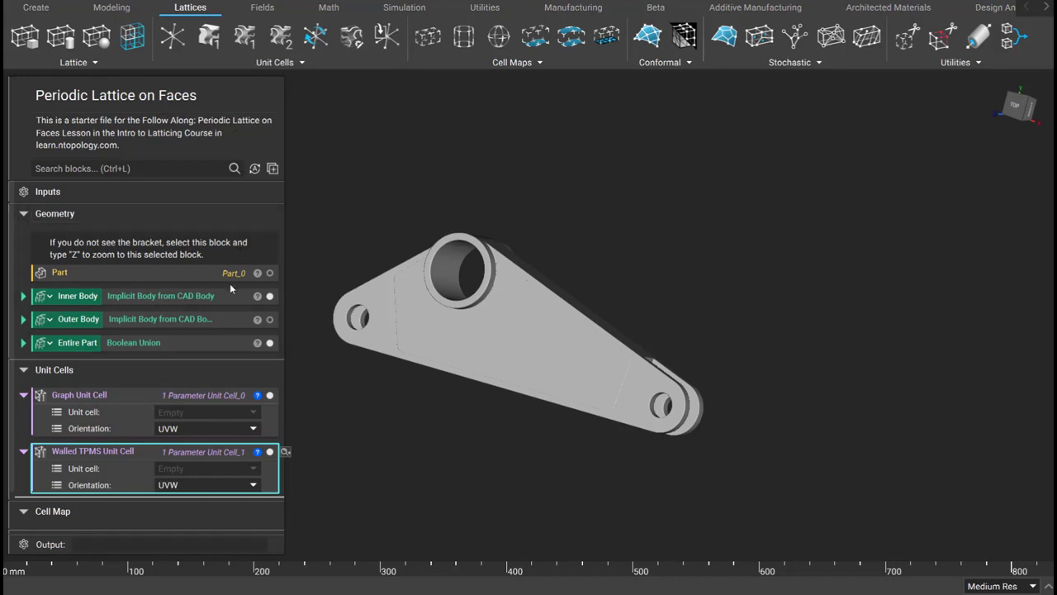
- Set the Walled TPMS unit cell to SplitP and the graph unit cell to Square honeycomb
click(174, 469)
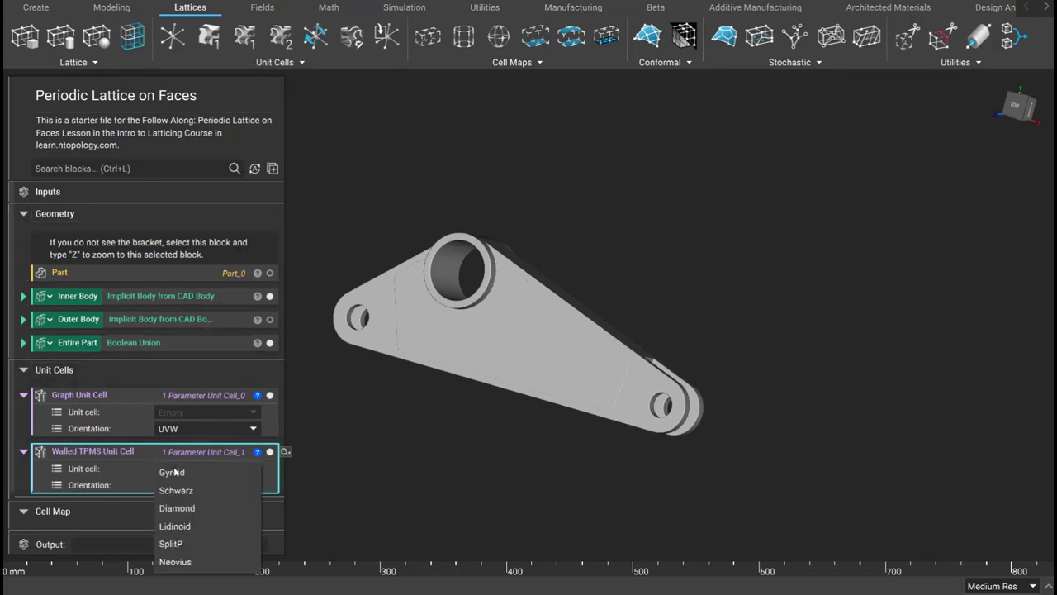
click(171, 545)
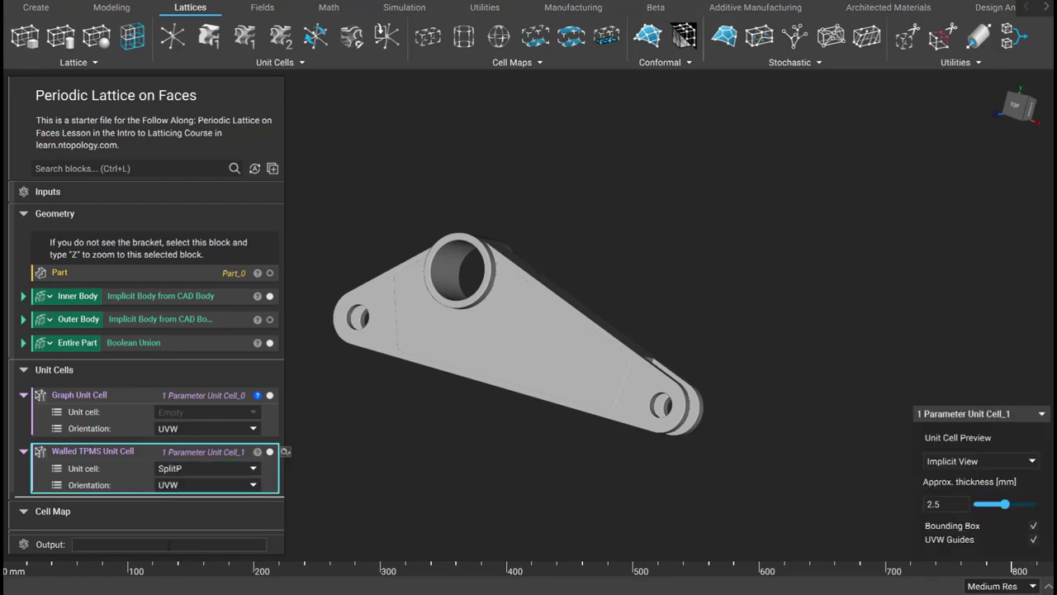
click(198, 412)
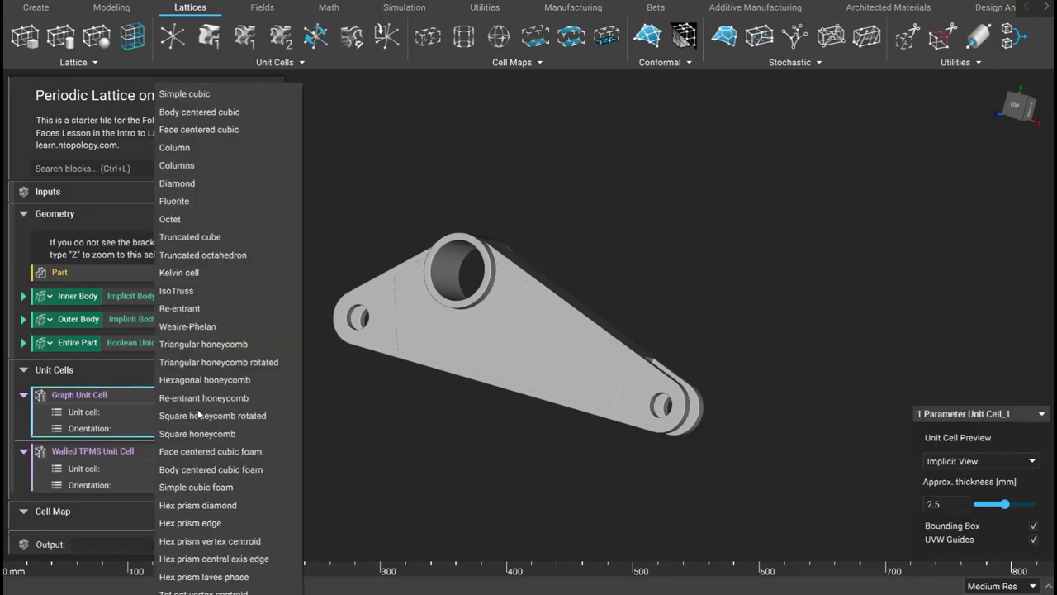
click(200, 435)
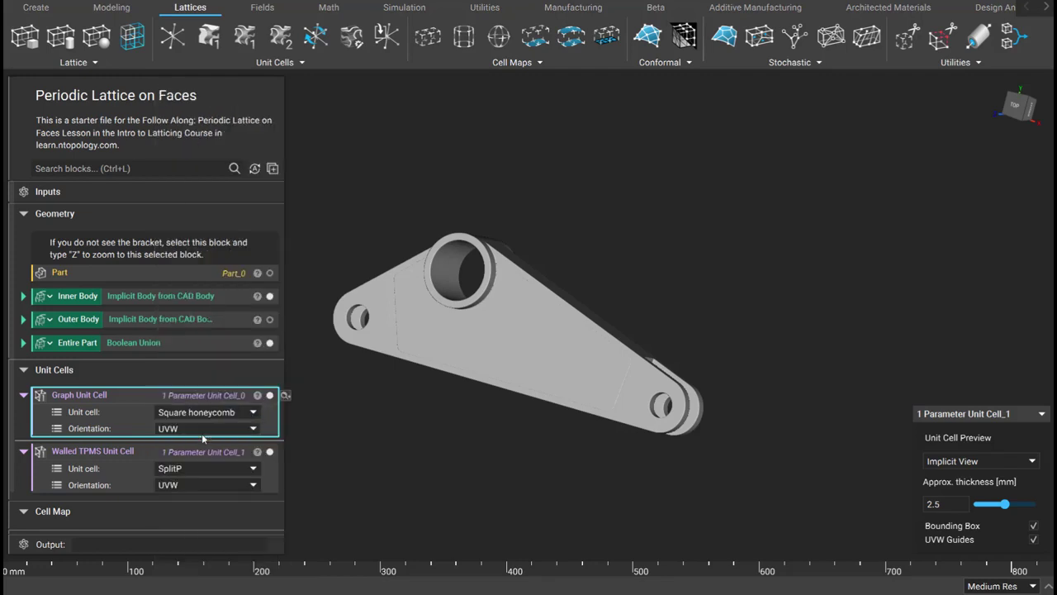
- Turn the Graph Unit Cell block into a variable named Graph
right_click(83, 397)
click(144, 342)
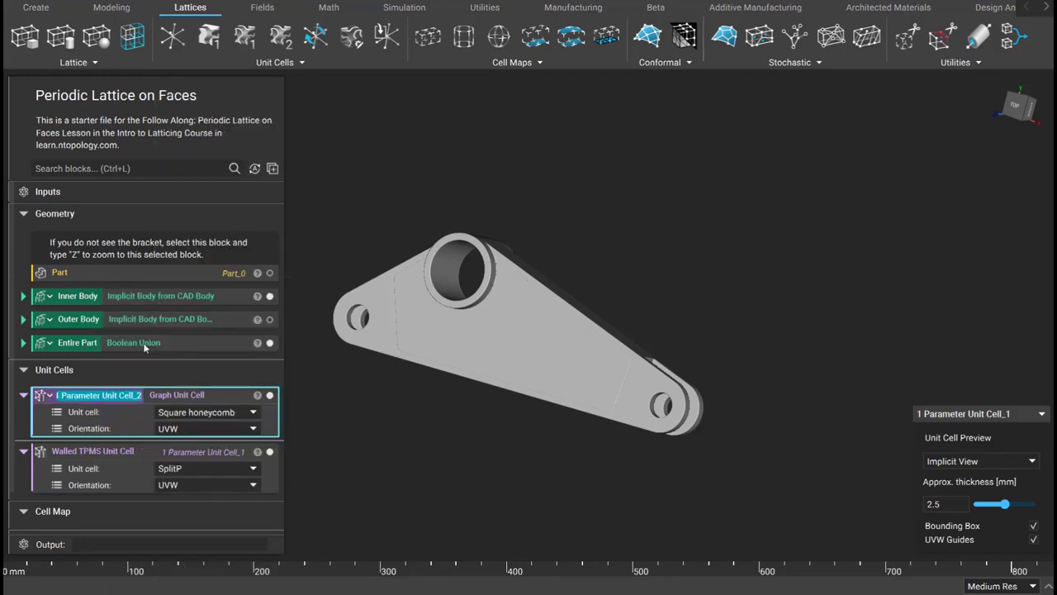
text(Graph)
key(Return)
- Turn the Walled TPMS Unit Cell block into a variable named TPMS
click(131, 451)
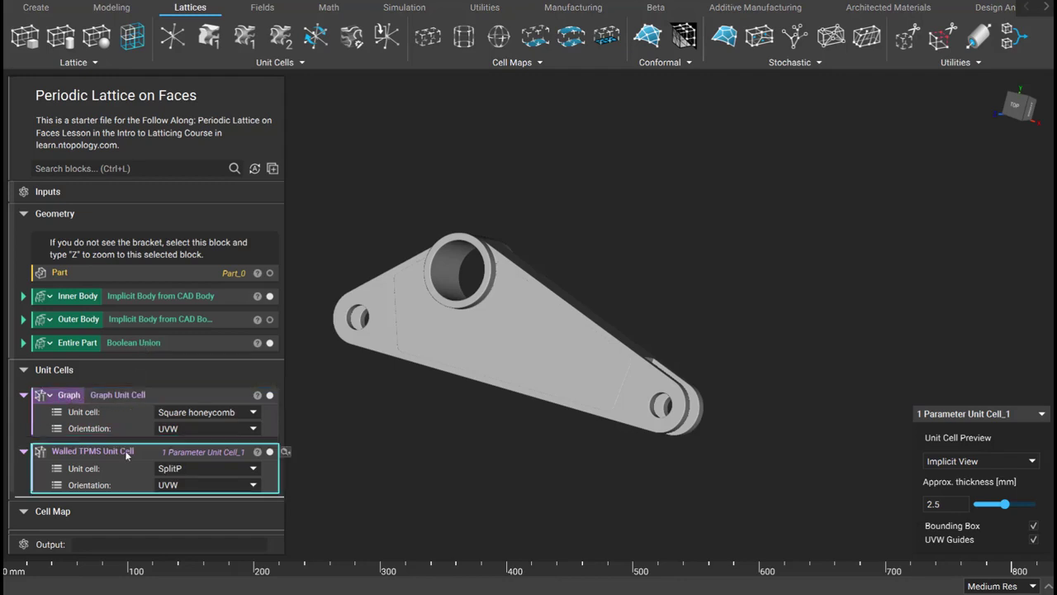
right_click(130, 451)
click(191, 338)
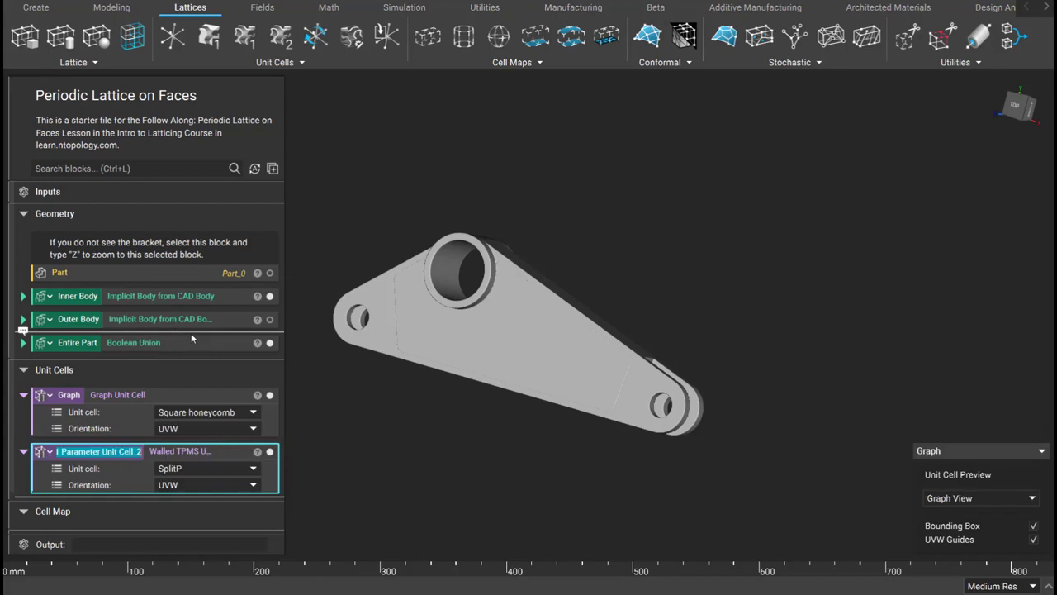
text(TPMS)
key(Return)
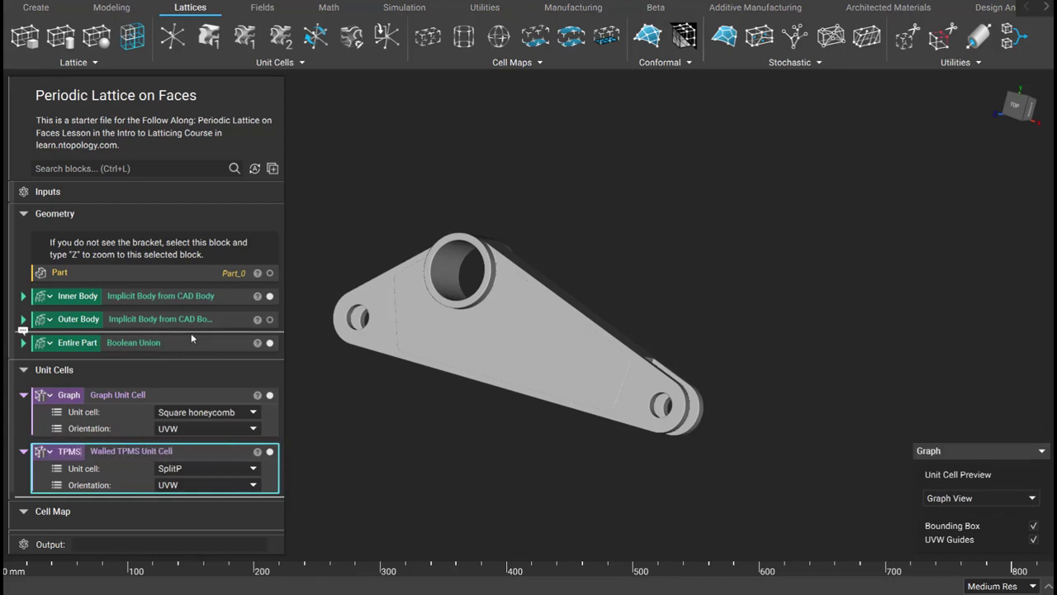
- Collapse the Graph and TPMS unit cell blocks in the Unit Cells section
click(126, 397)
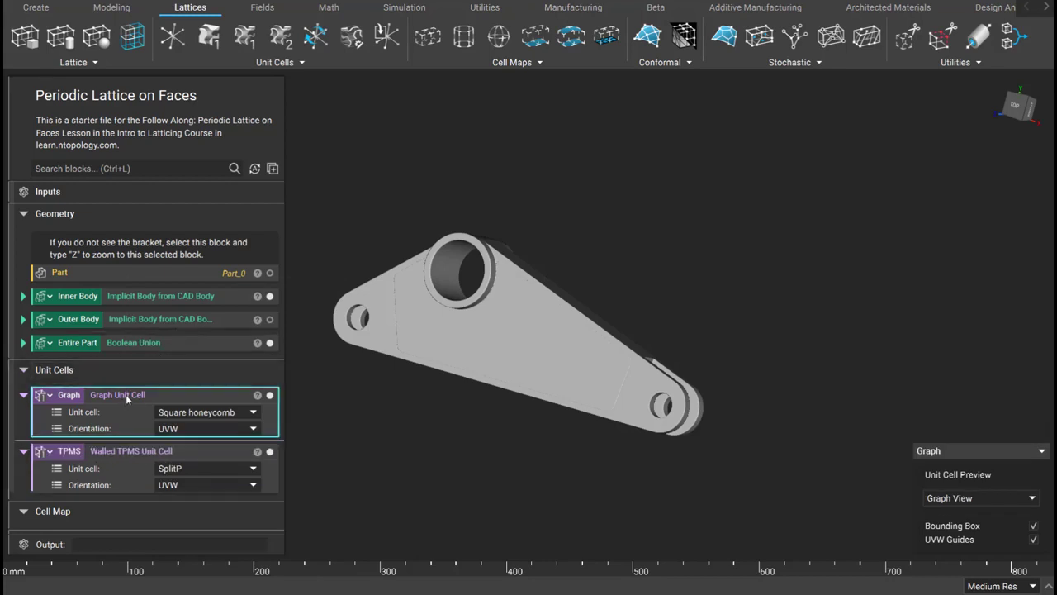
double_click(126, 396)
double_click(123, 415)
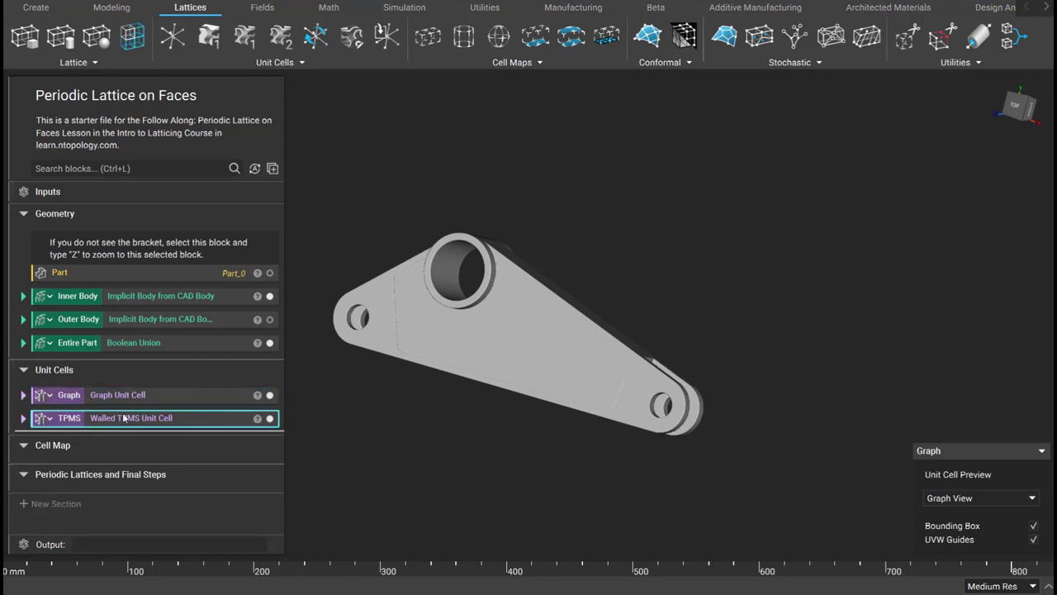
- Add a Rectangular Cell Map block to the Cell Map section
click(108, 462)
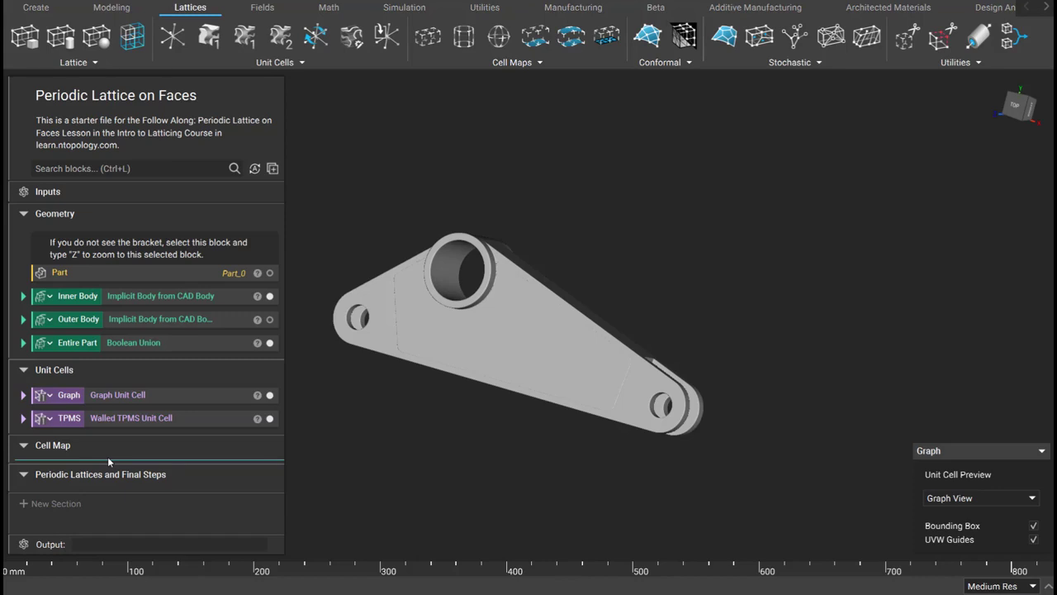
right_drag(439, 323, 359, 321)
click(221, 303)
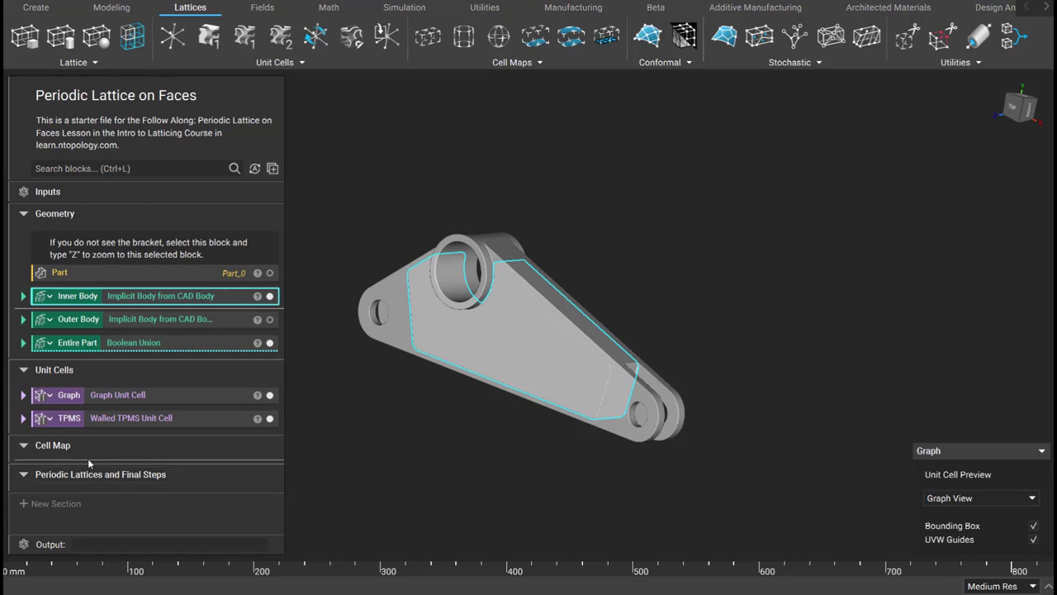
click(152, 461)
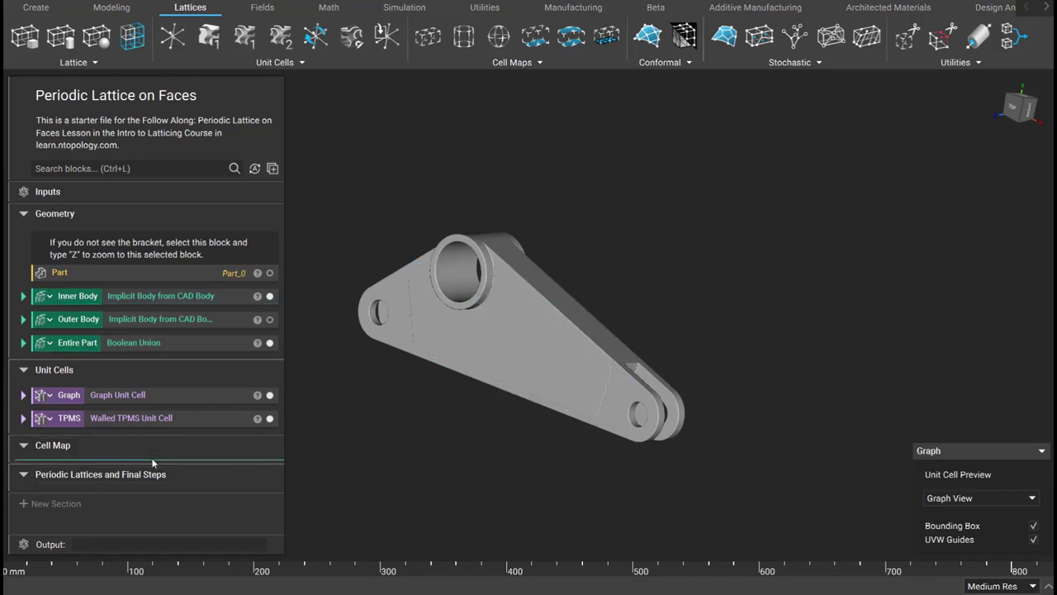
click(496, 63)
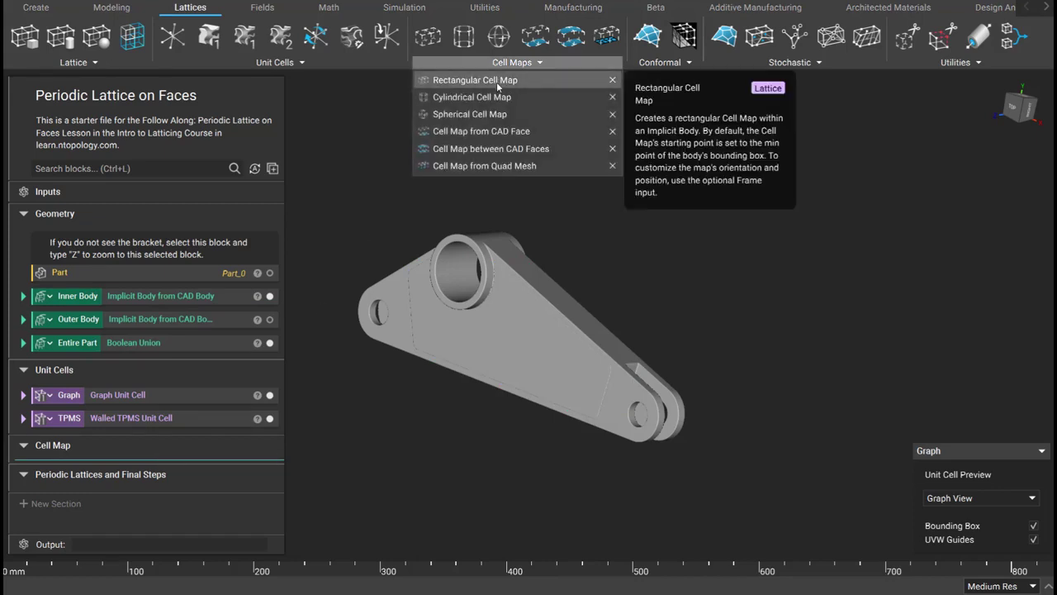
click(474, 81)
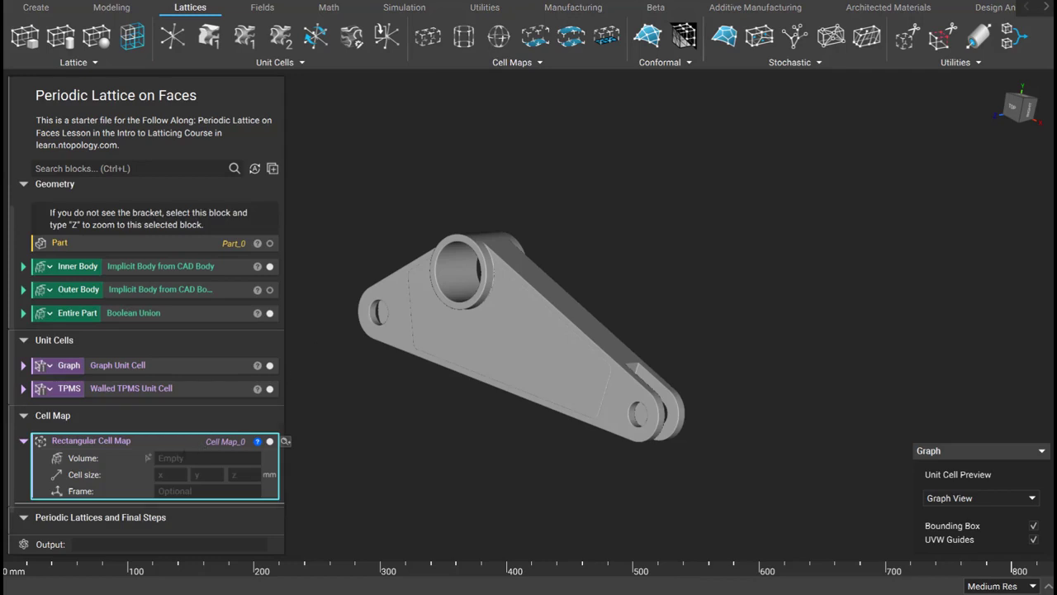
- Set the rectangular cell map's volume to Inner Body and its cell size to 35 x 35 x 35 mm
click(83, 265)
drag(83, 266, 177, 458)
click(173, 474)
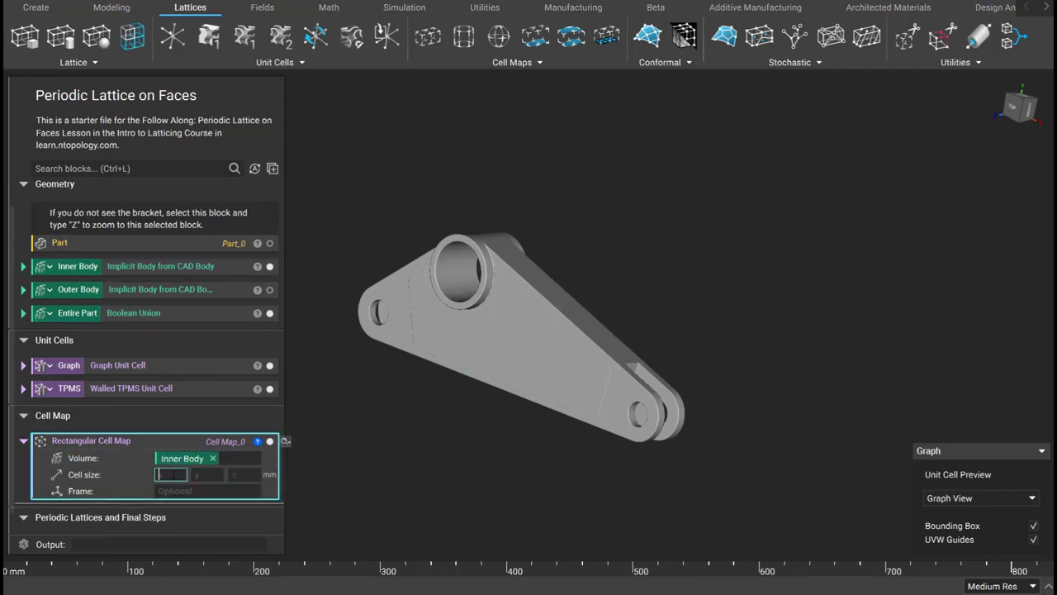
text(35)
key(Tab)
text(35)
key(Tab)
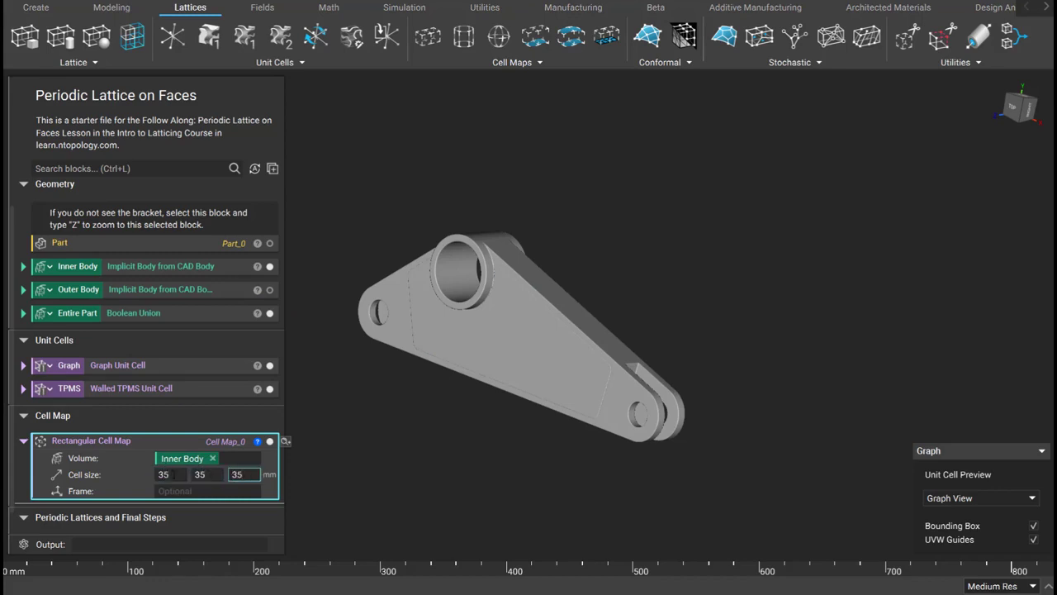
click(316, 409)
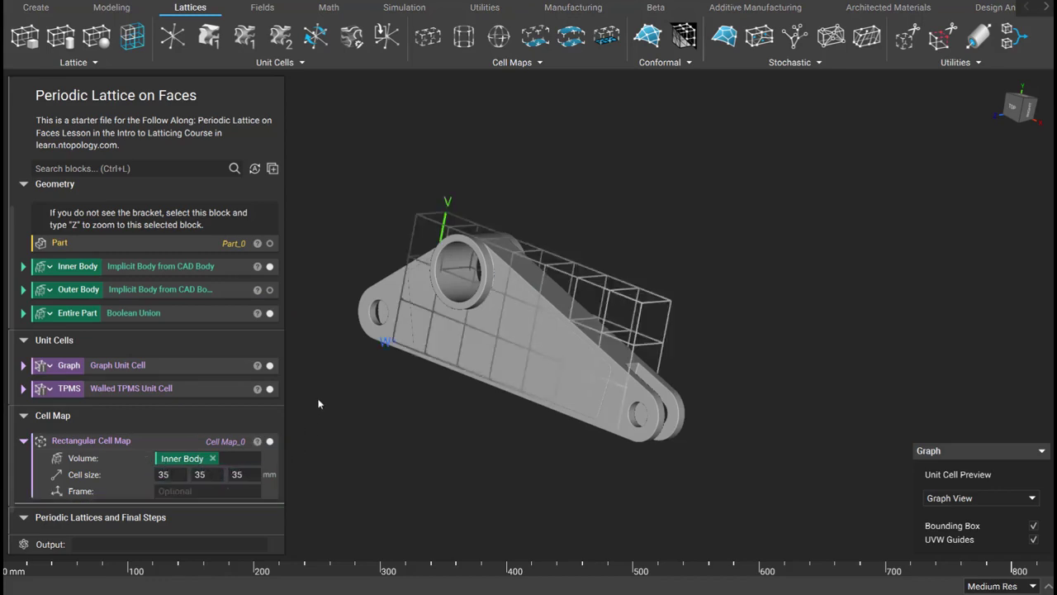
- Hide the Graph and TPMS unit cells so that the cell map's display settings are available
right_drag(465, 420, 494, 395)
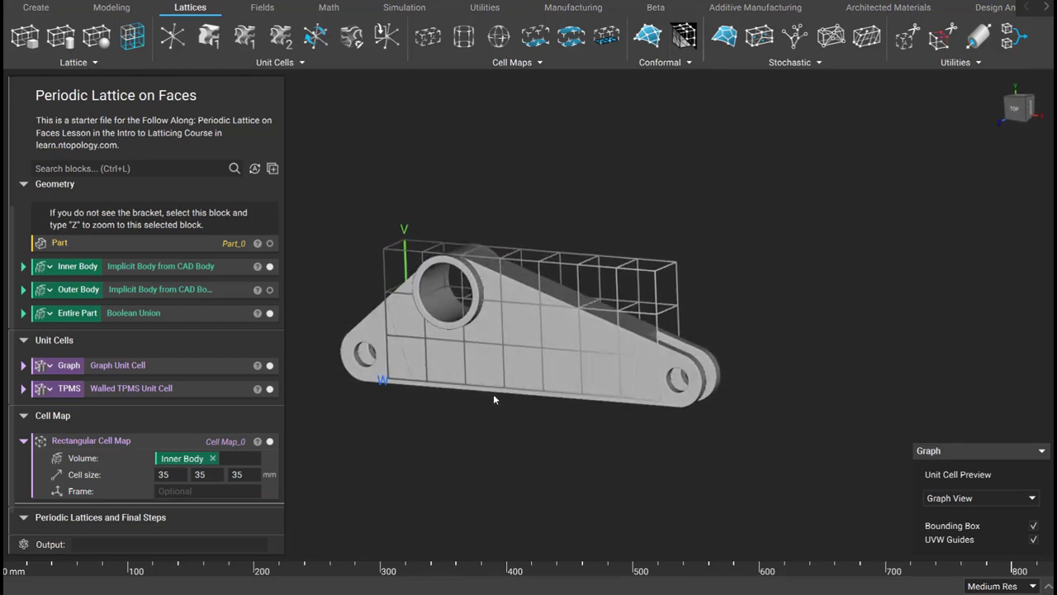
click(269, 365)
click(269, 388)
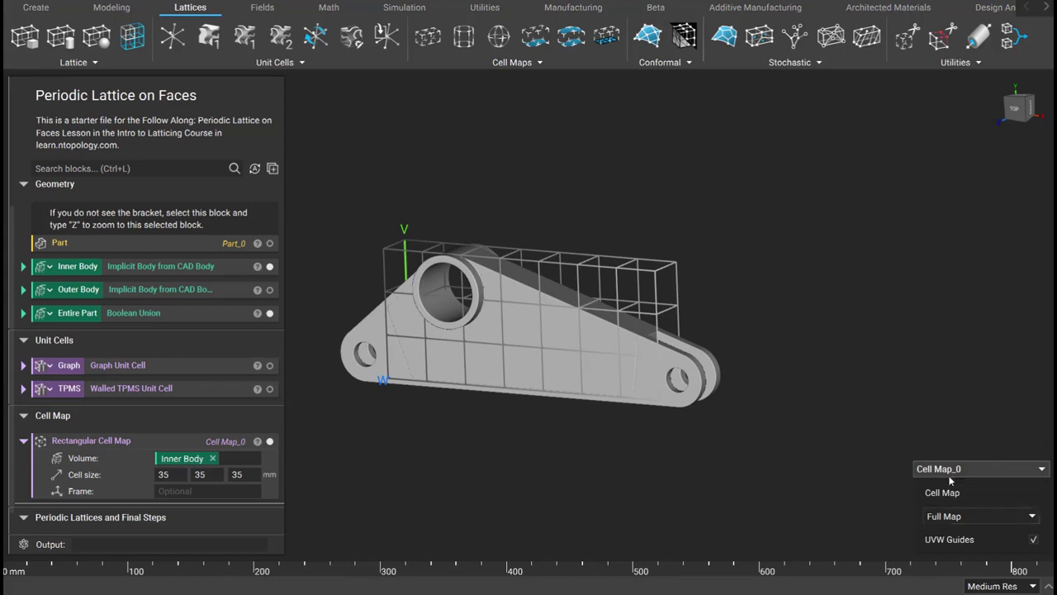
mouse_move(818, 355)
right_down()
mouse_move(808, 454)
mouse_move(819, 361)
right_up()
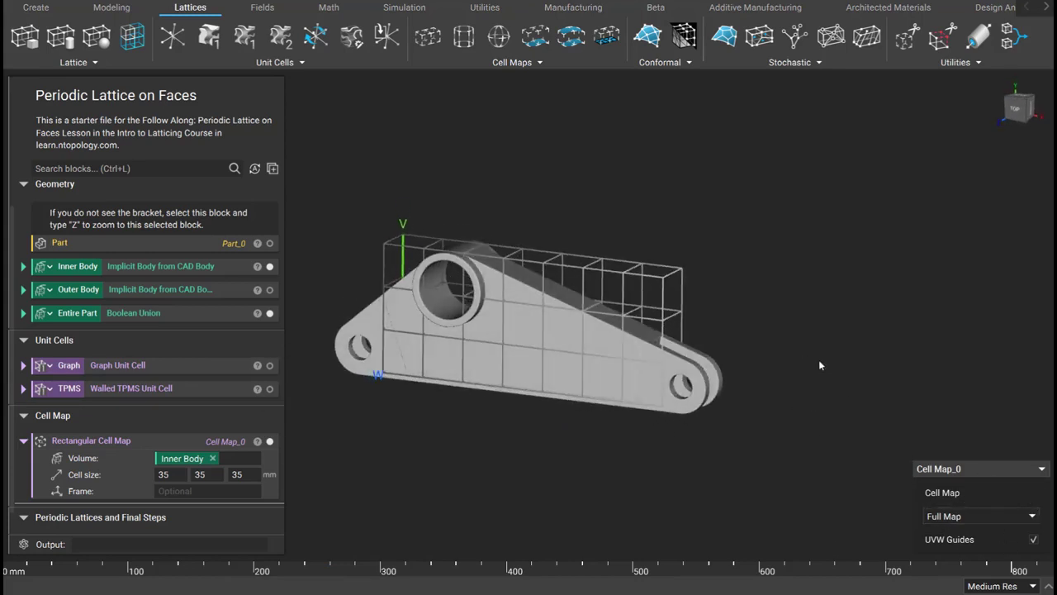
- Switch the cell map preview to Navigate Map and inspect individual cells along u, v and w, ending at cell 7, 3, 1
click(997, 511)
click(960, 535)
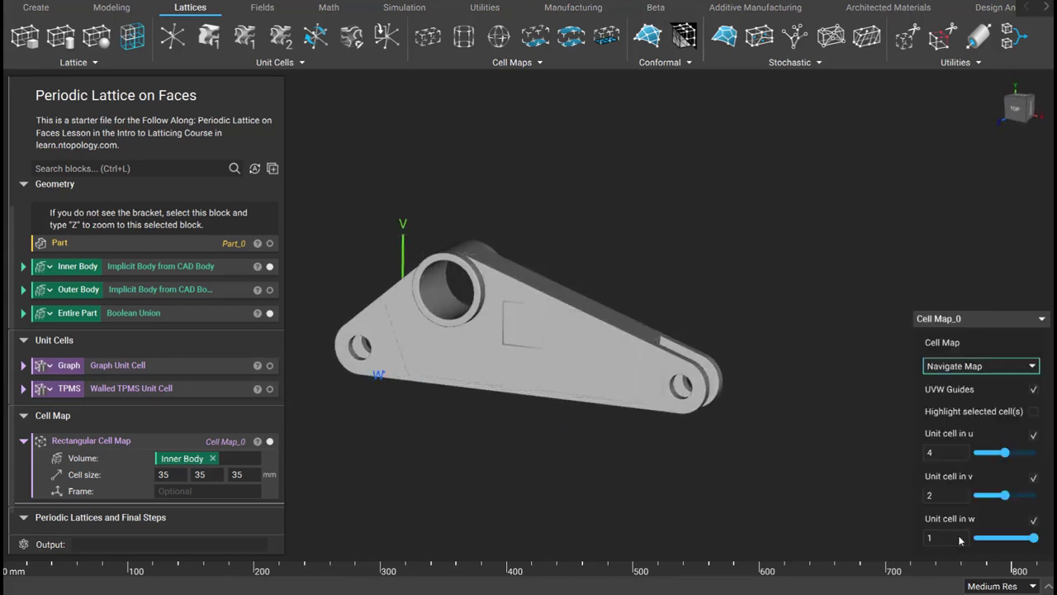
drag(1003, 453, 982, 453)
click(994, 500)
drag(994, 499, 1039, 496)
click(1024, 539)
drag(986, 453, 1037, 451)
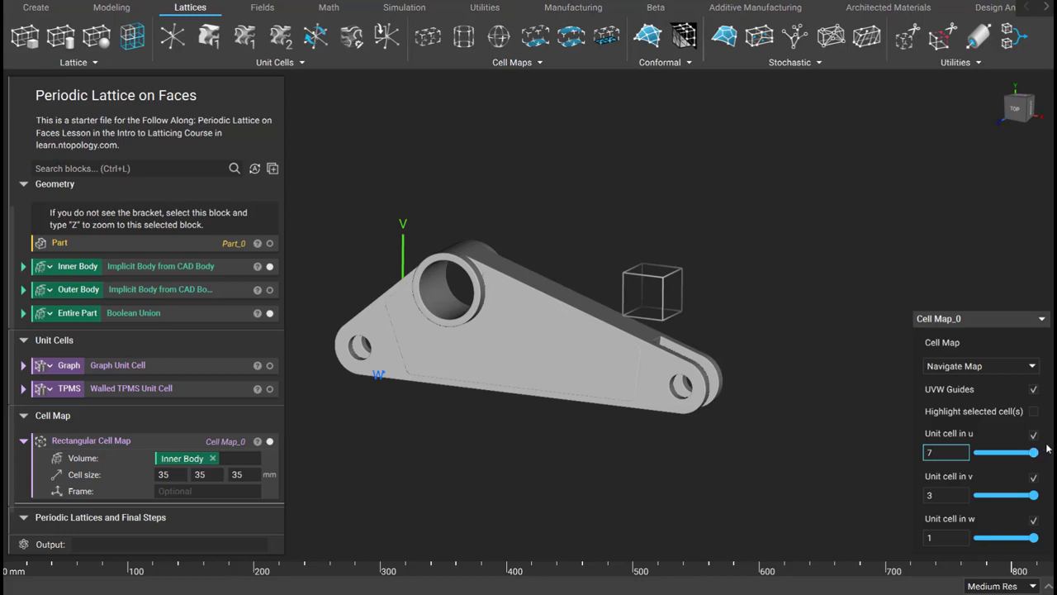
- Turn the Rectangular Cell Map block into a variable named Rect CM
click(77, 445)
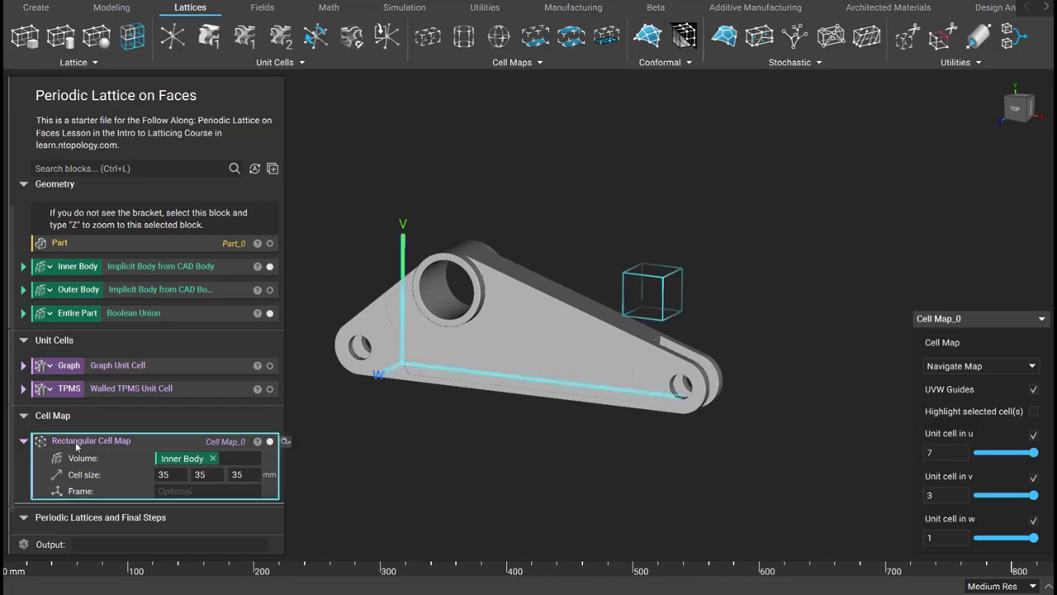
right_click(76, 445)
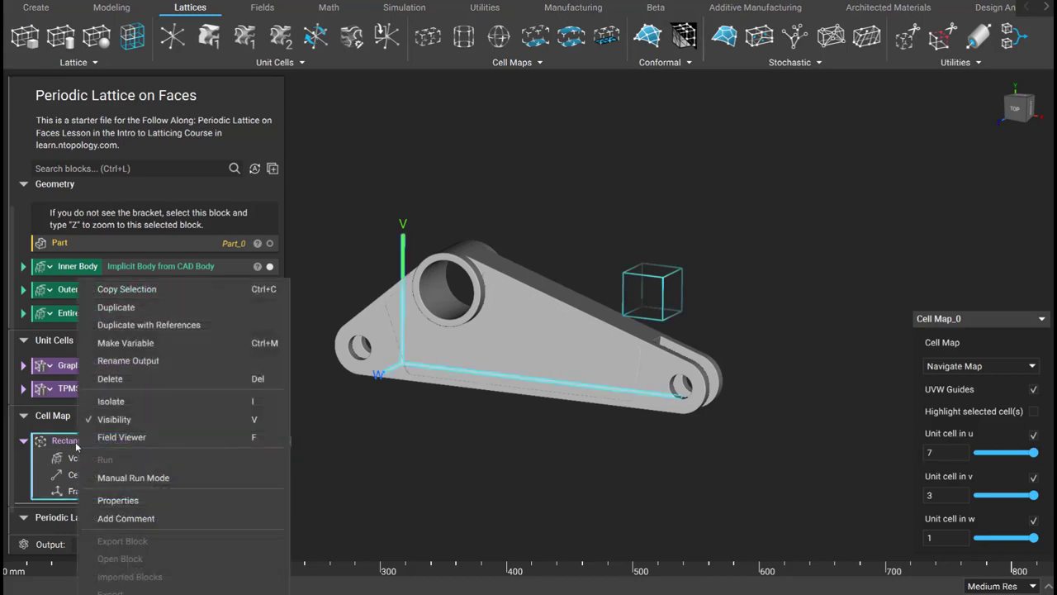
click(116, 343)
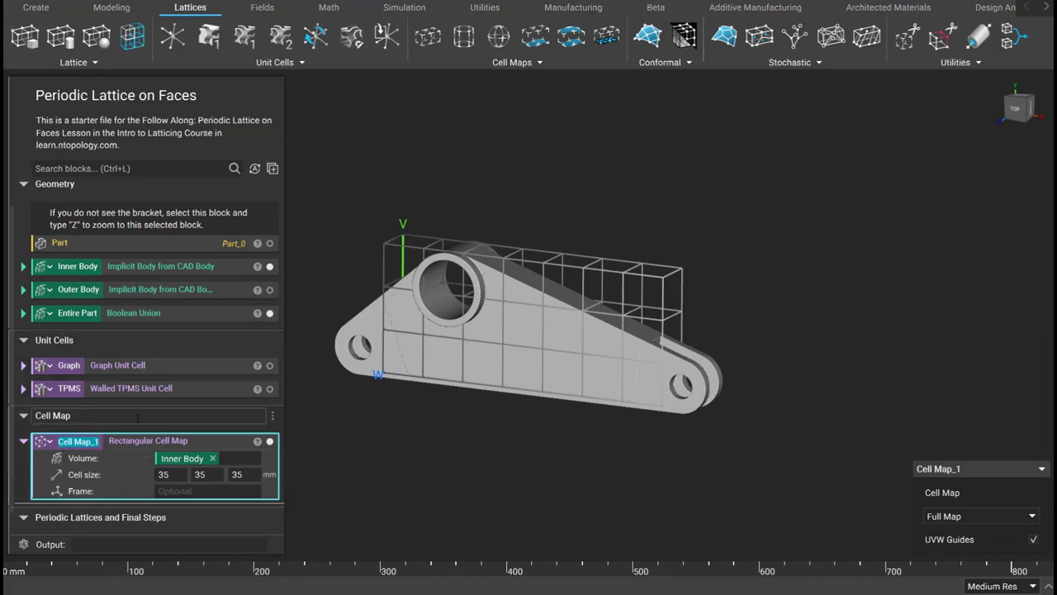
text(Rect CM)
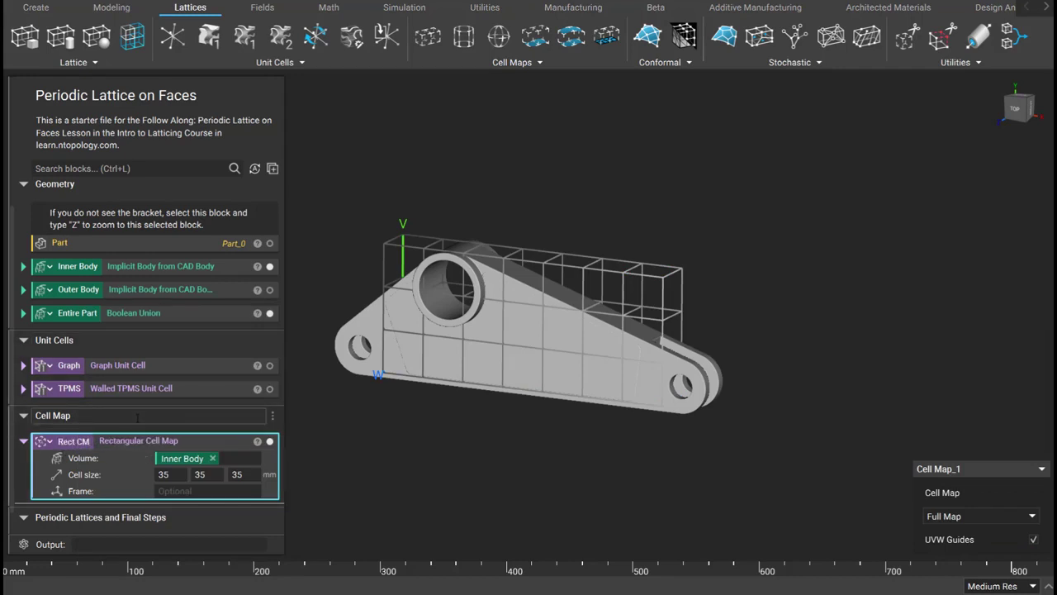
key(Return)
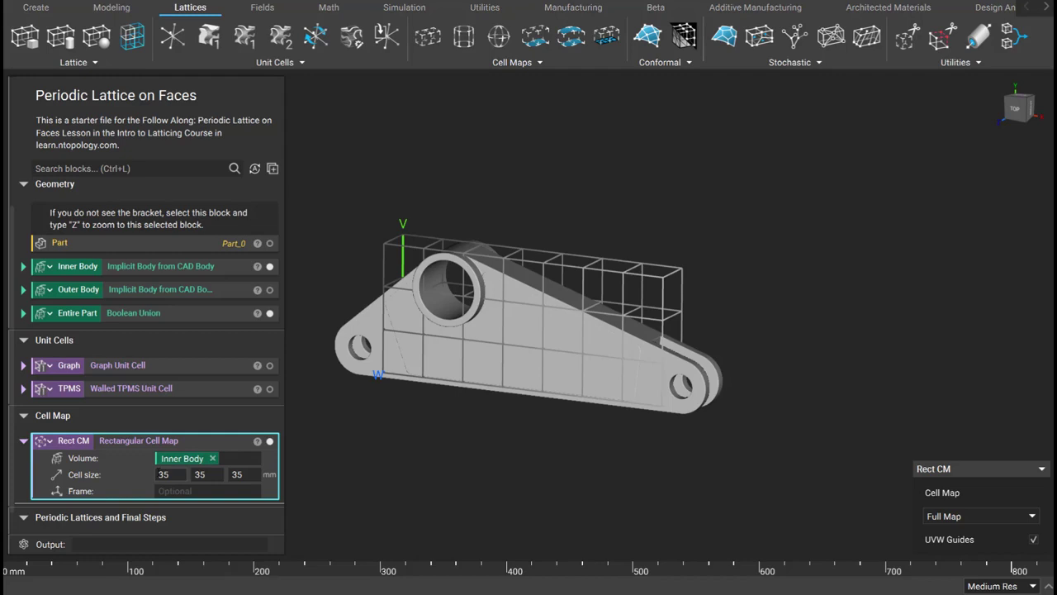
- Hide the Rect CM cell map and isolate the original CAD Part in the view
right_drag(584, 329, 478, 479)
right_drag(518, 416, 537, 378)
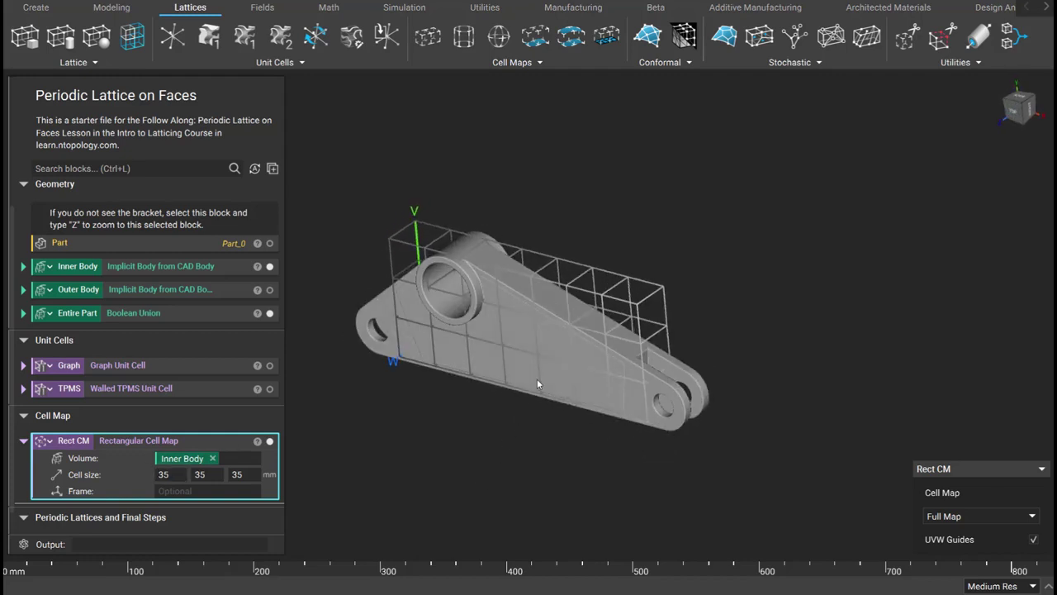
click(269, 441)
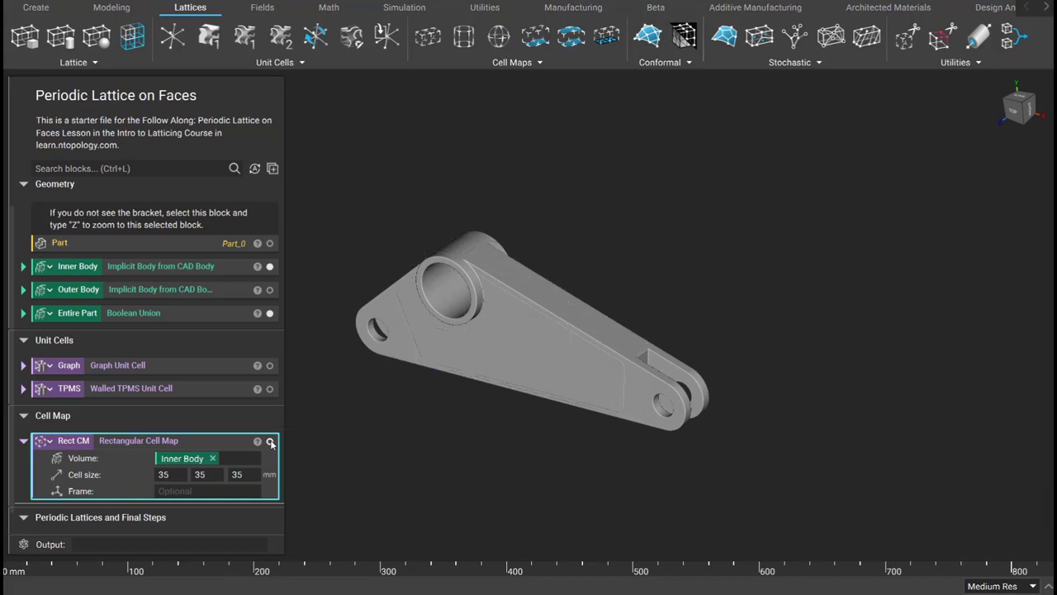
click(175, 246)
key(i)
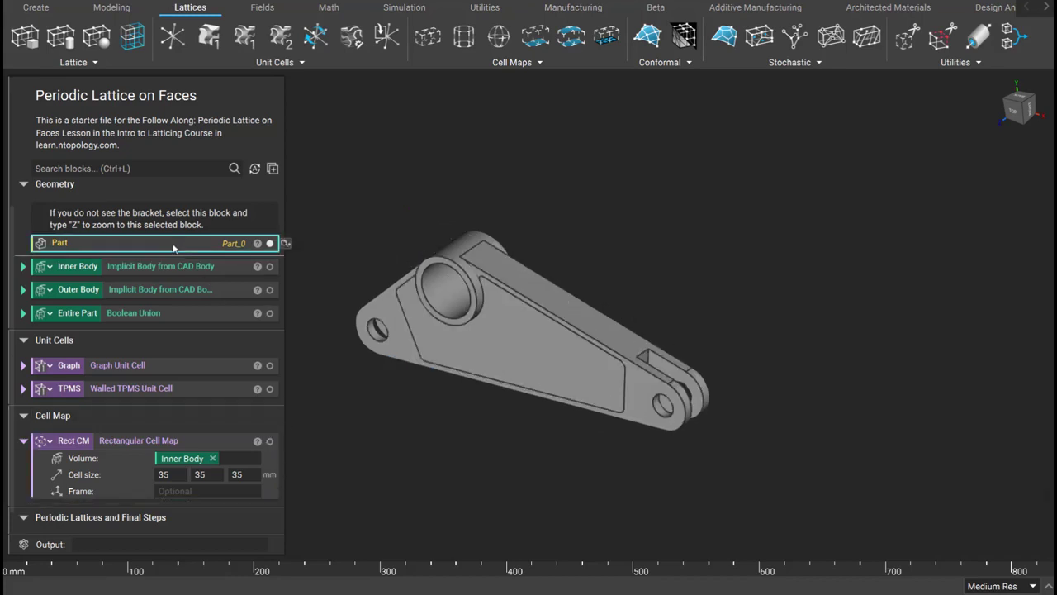
- Add a Cell Map from CAD Face block and place it below Rect CM in the Cell Map section
click(460, 63)
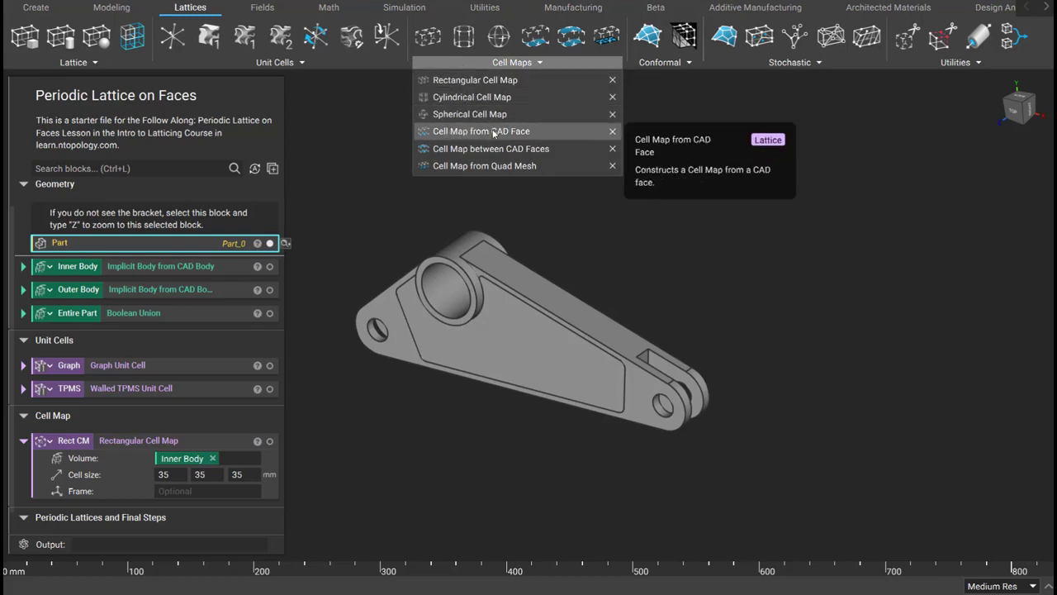
click(530, 132)
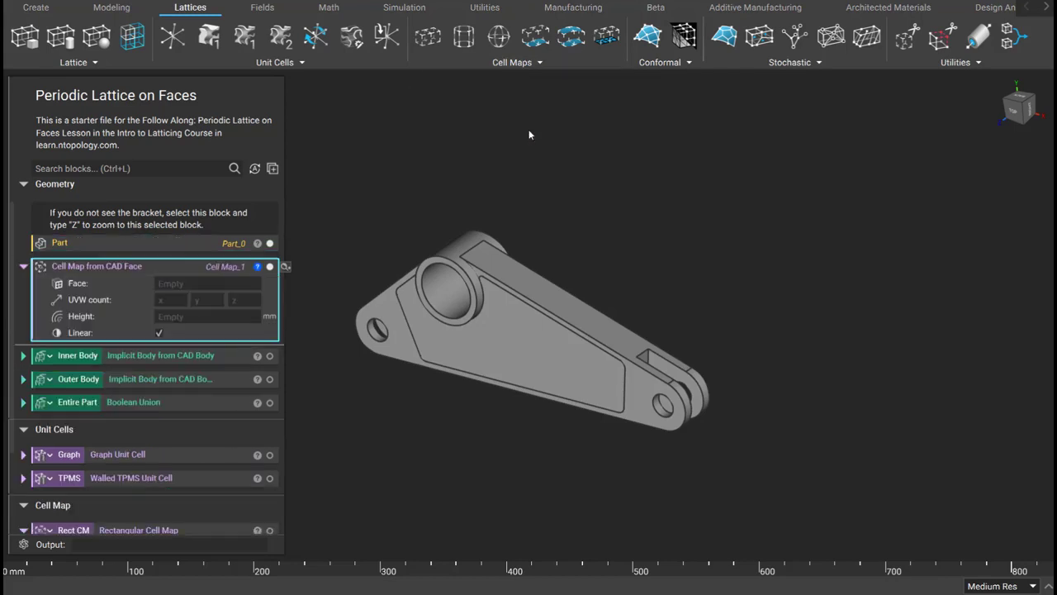
drag(132, 270, 152, 481)
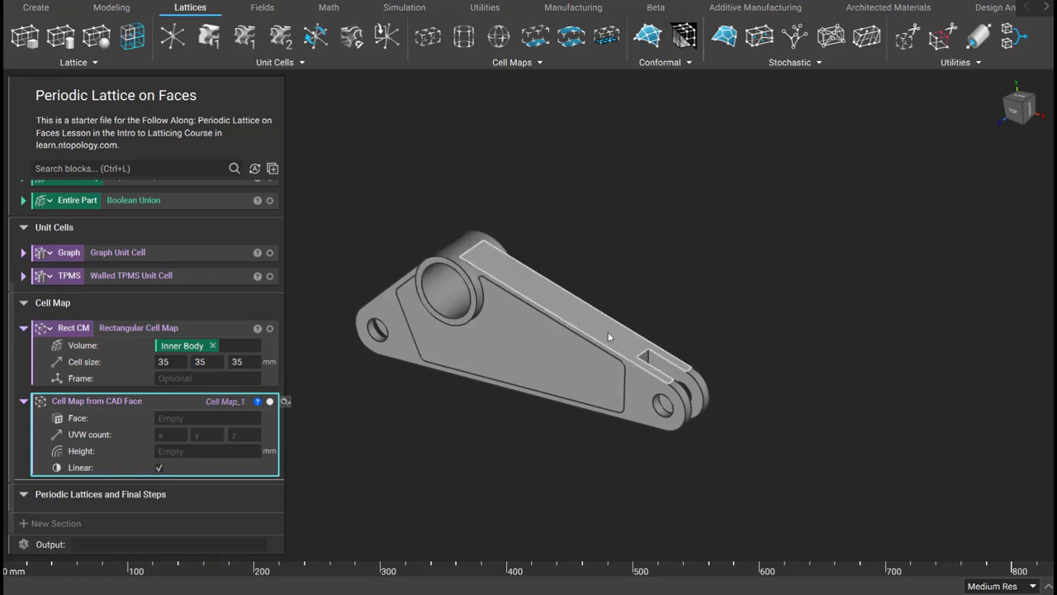
- Extract the bracket's long sloping upper face as a CAD face, assign it as the cell map's Face, and delete the emptied variable
click(528, 287)
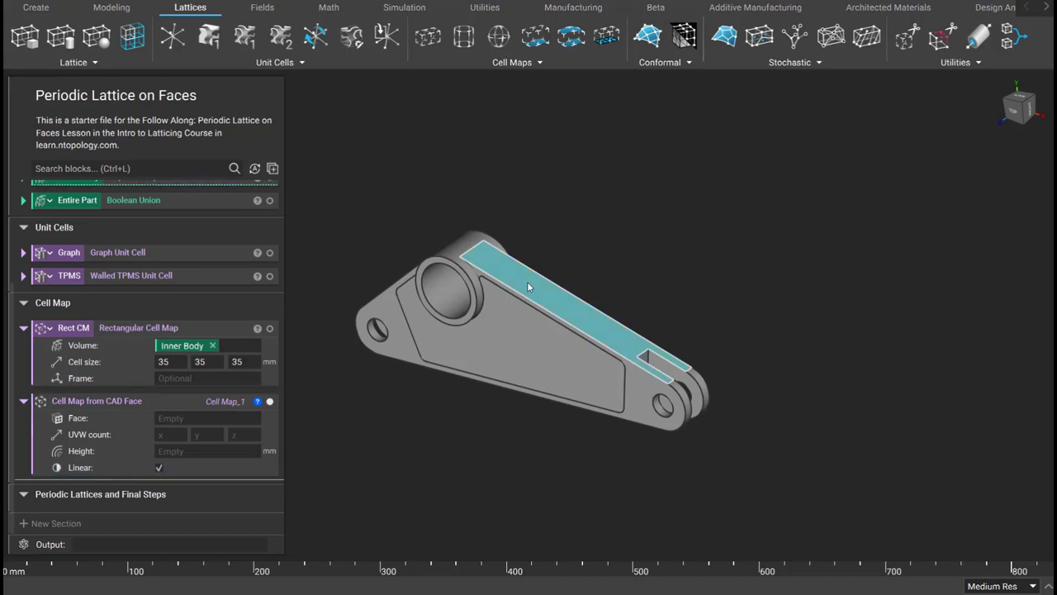
right_click(551, 304)
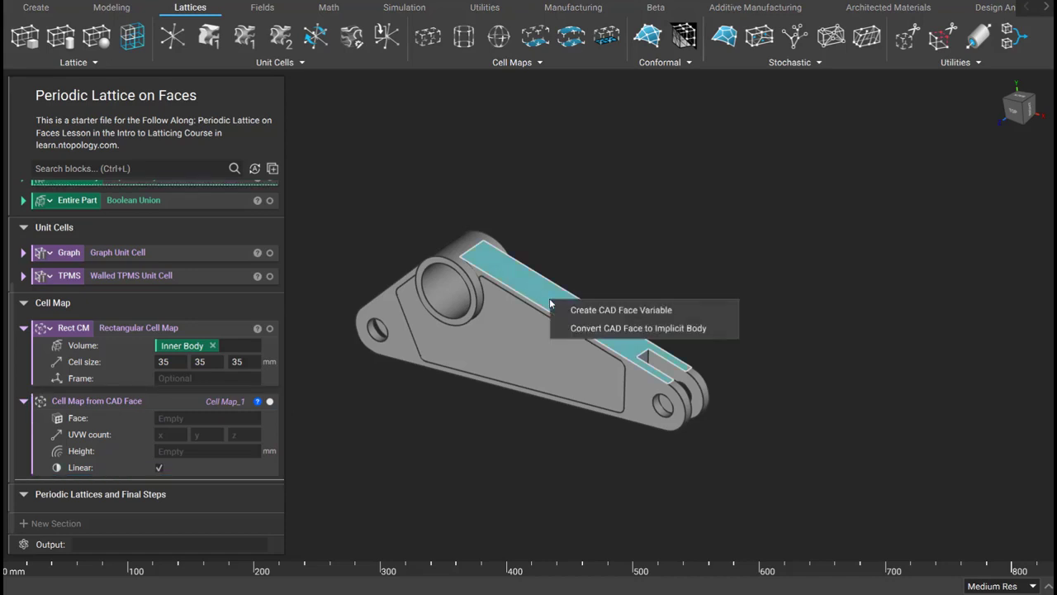
click(659, 311)
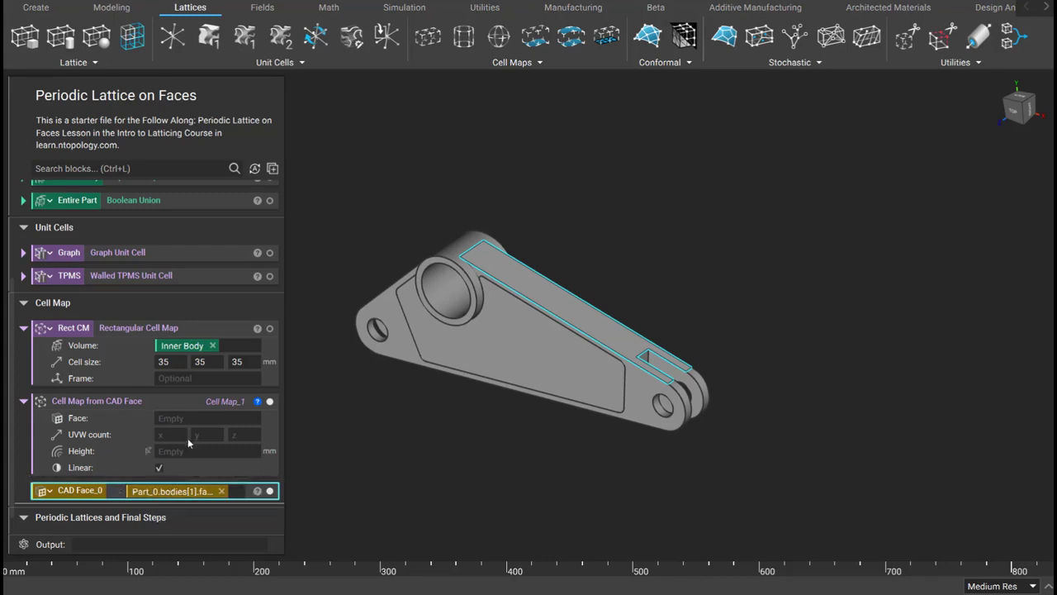
drag(158, 493, 191, 422)
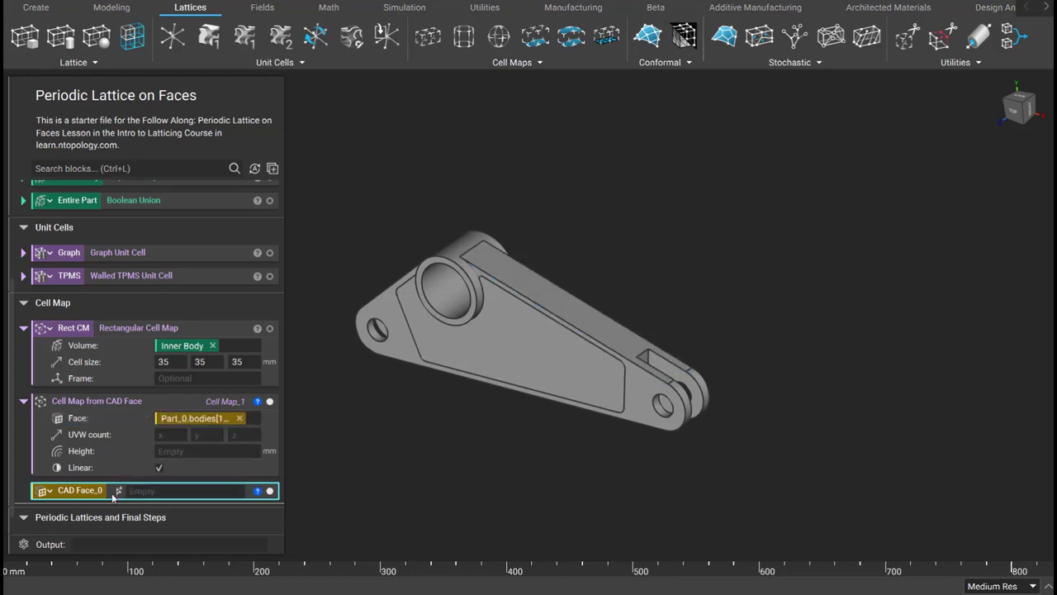
key(Delete)
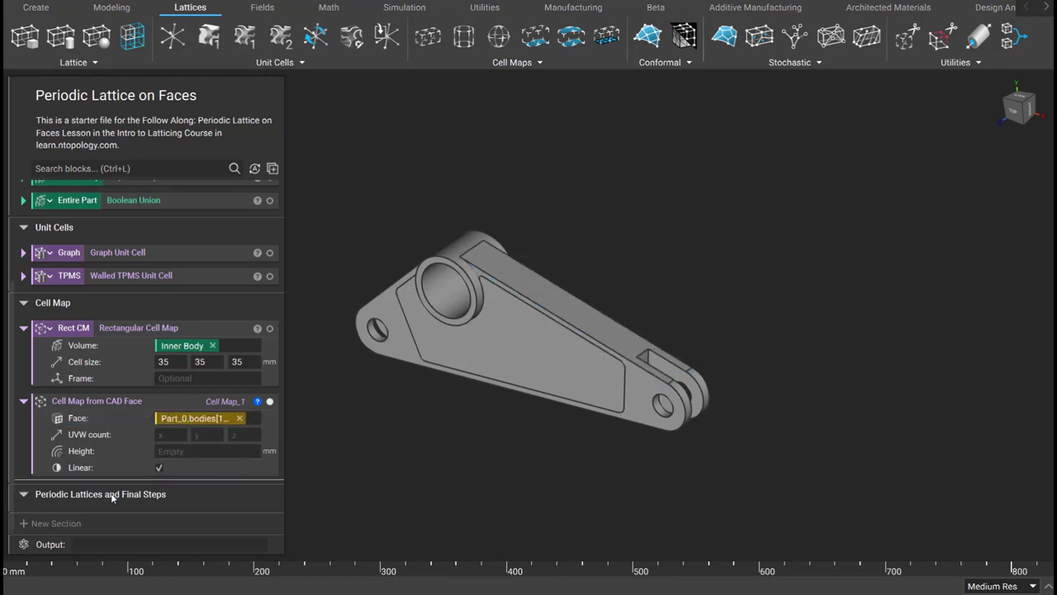
- Set the CAD face cell map's UVW count to 10, 3, 1 and its height to -1 mm
click(173, 434)
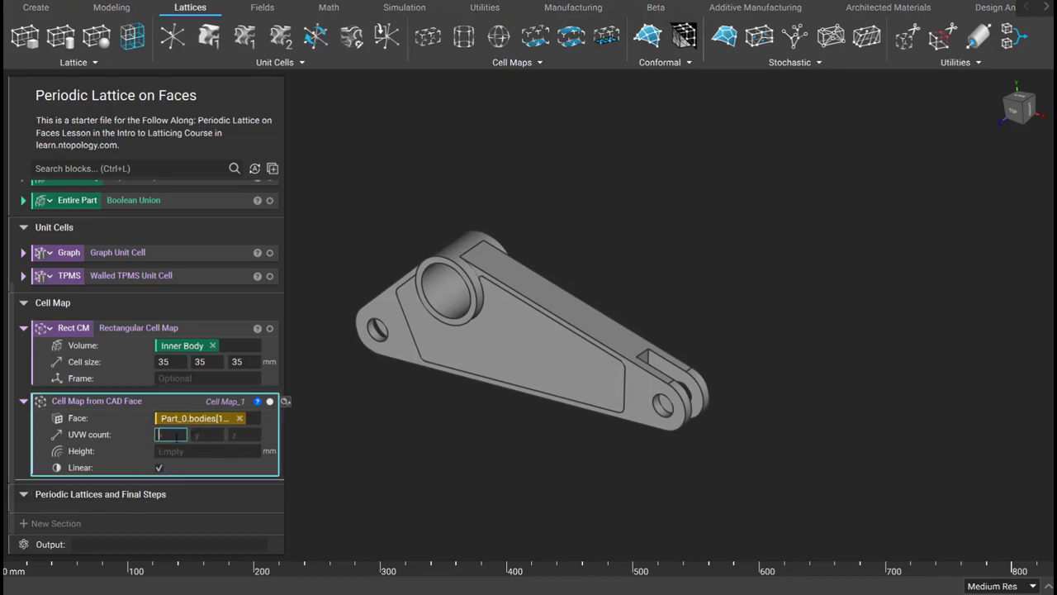
text(10)
key(Tab)
text(3)
key(Tab)
text(1)
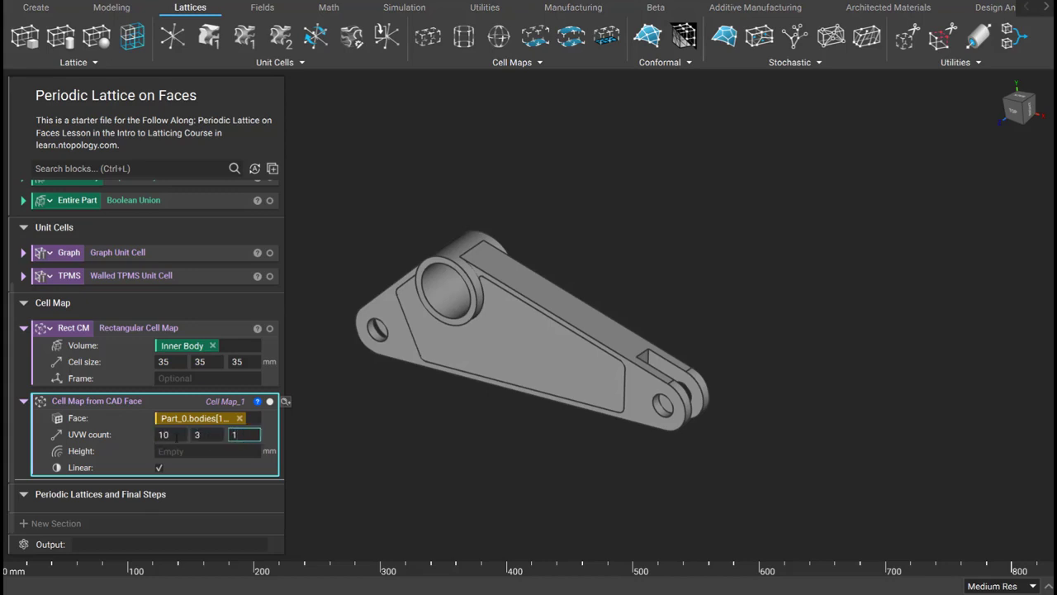
click(177, 451)
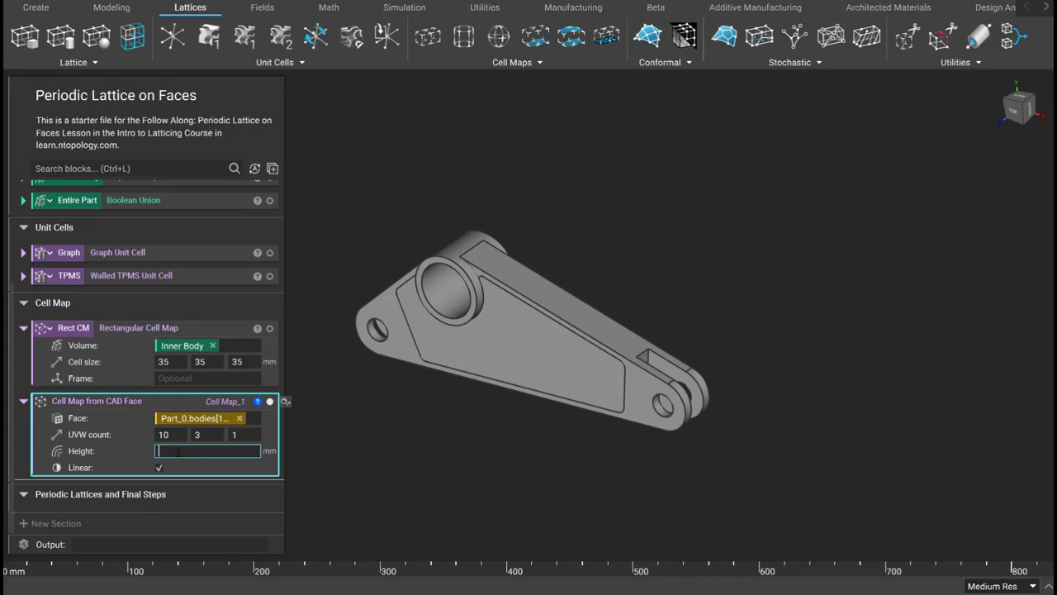
text(-1)
click(331, 410)
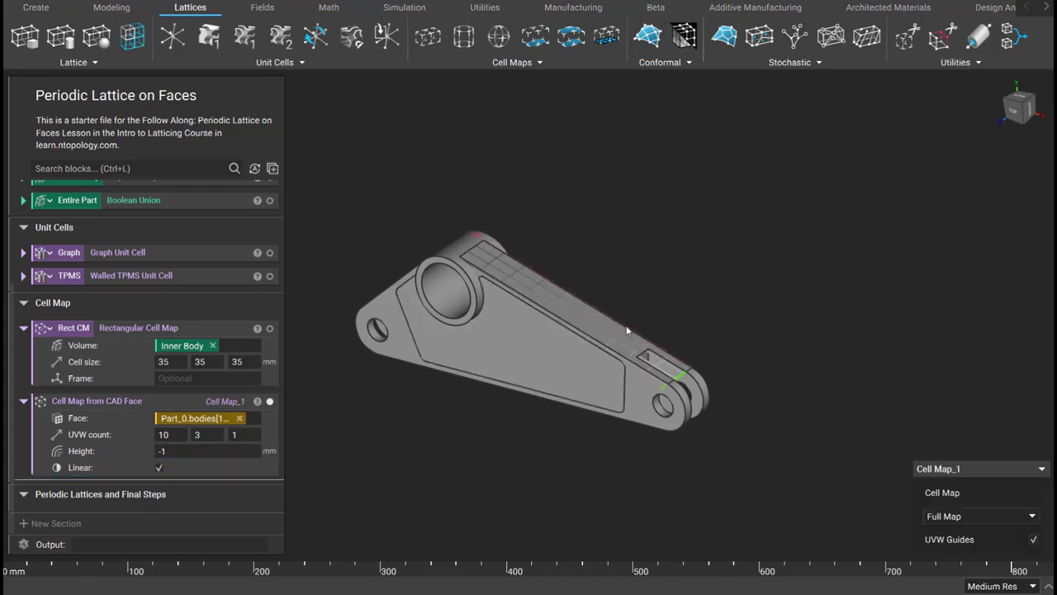
- Examine the CAD face cell map's grid and UVW guides along the bracket's long sloping upper face from several sides
right_drag(631, 328, 534, 383)
scroll(533, 382, up, 8)
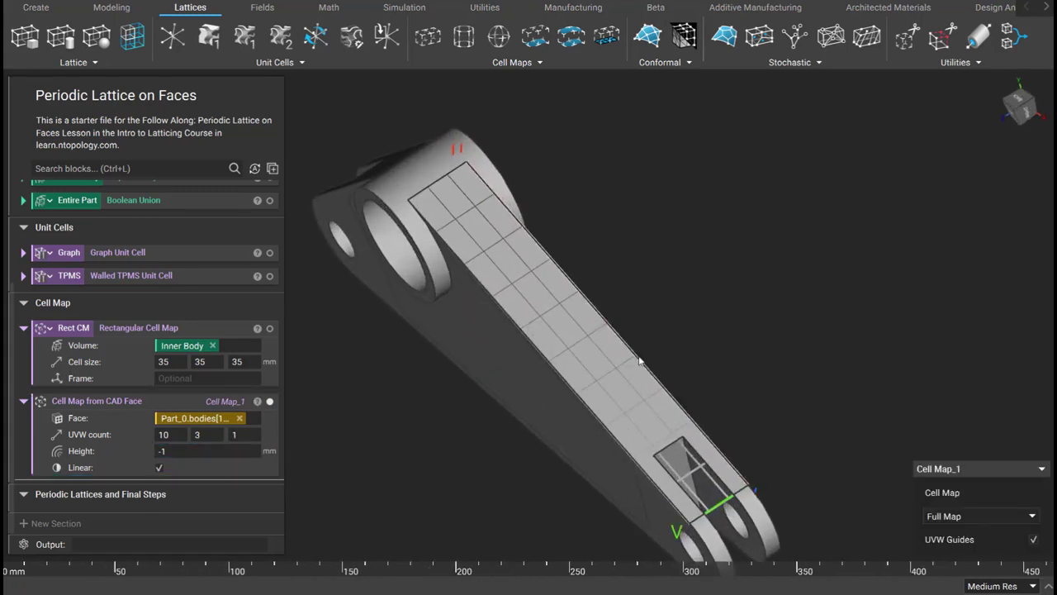
mouse_move(782, 414)
right_down()
mouse_move(778, 338)
mouse_move(784, 401)
right_up()
middle_drag(785, 400, 781, 345)
scroll(774, 351, down, 1)
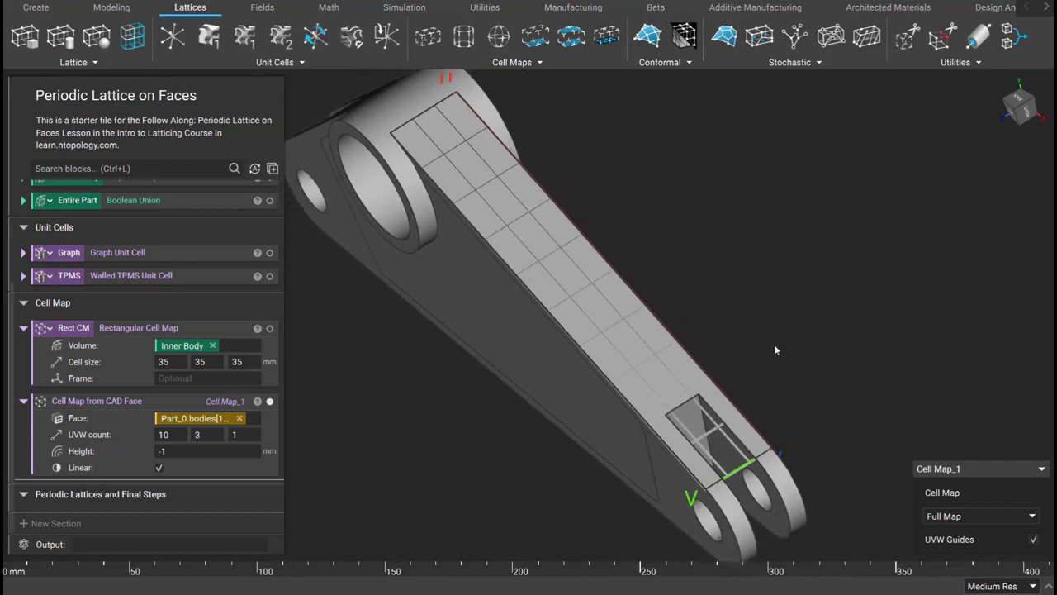
right_drag(749, 360, 483, 317)
right_drag(586, 282, 578, 305)
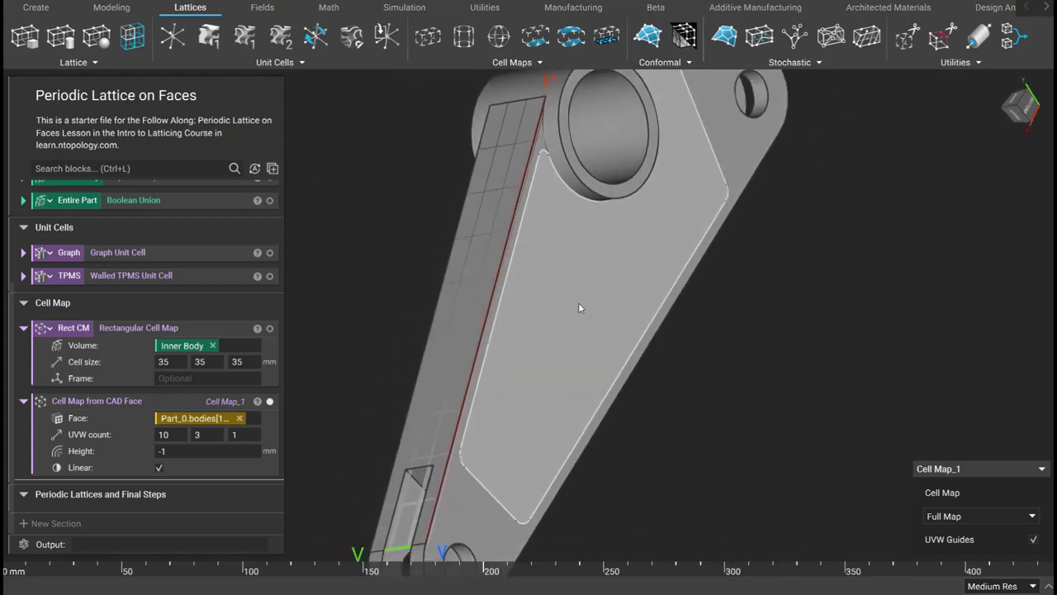
scroll(578, 305, down, 1)
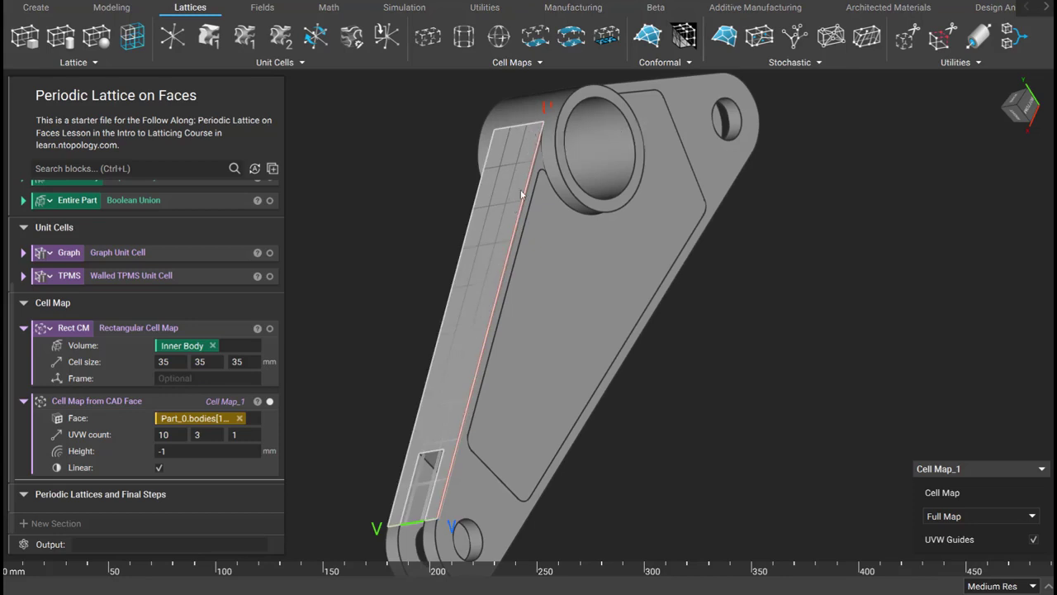
right_drag(416, 424, 569, 505)
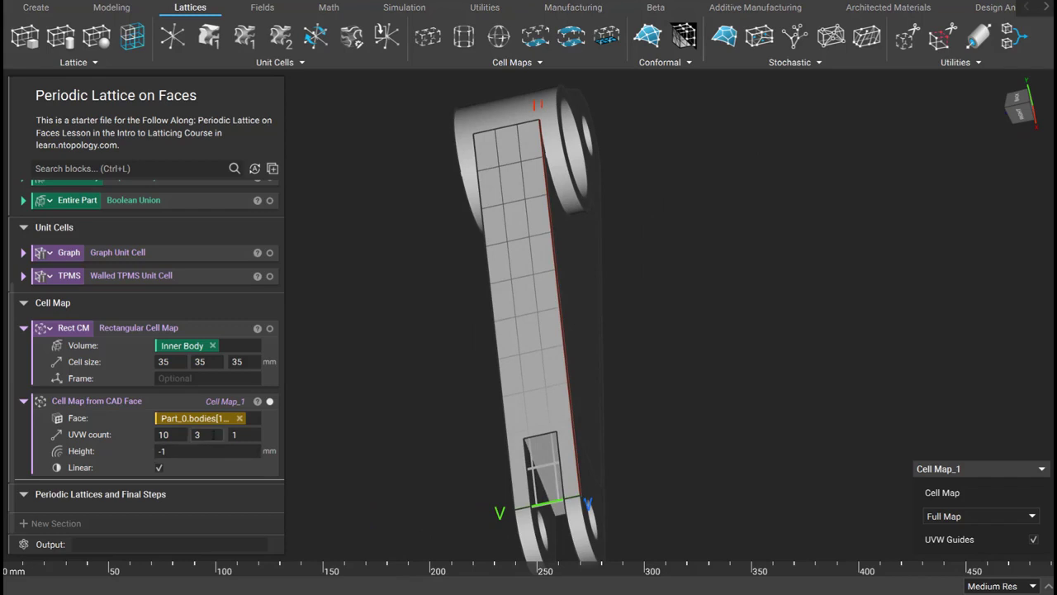
right_drag(578, 314, 392, 271)
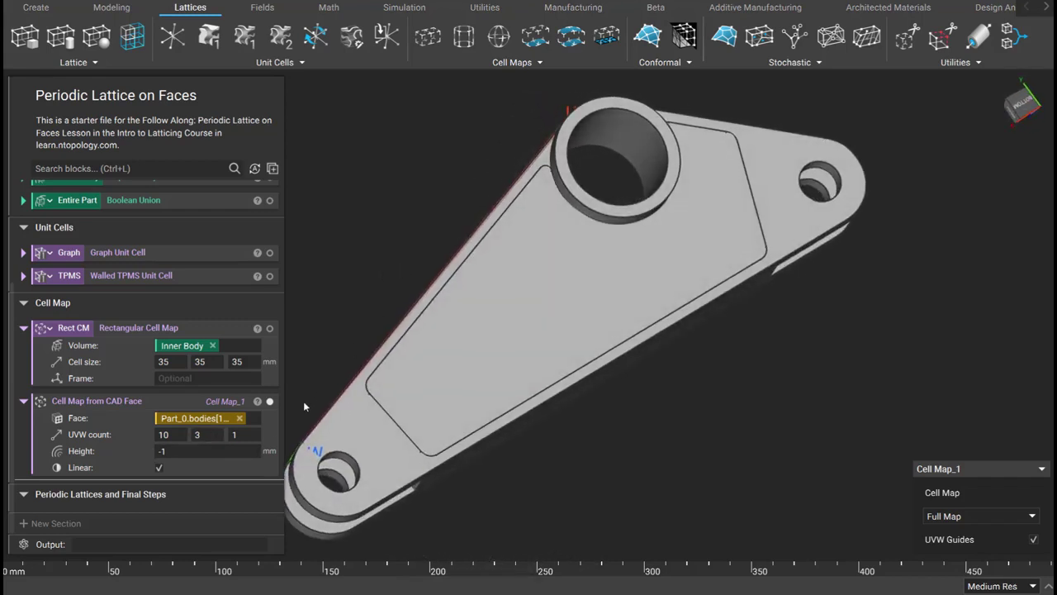
- Inspect the cell map's depth near the bracket's forked end, then its highlighted cells over the whole sloping face
scroll(304, 406, up, 3)
middle_drag(305, 413, 664, 378)
scroll(638, 425, up, 1)
scroll(635, 429, up, 1)
middle_drag(630, 456, 565, 394)
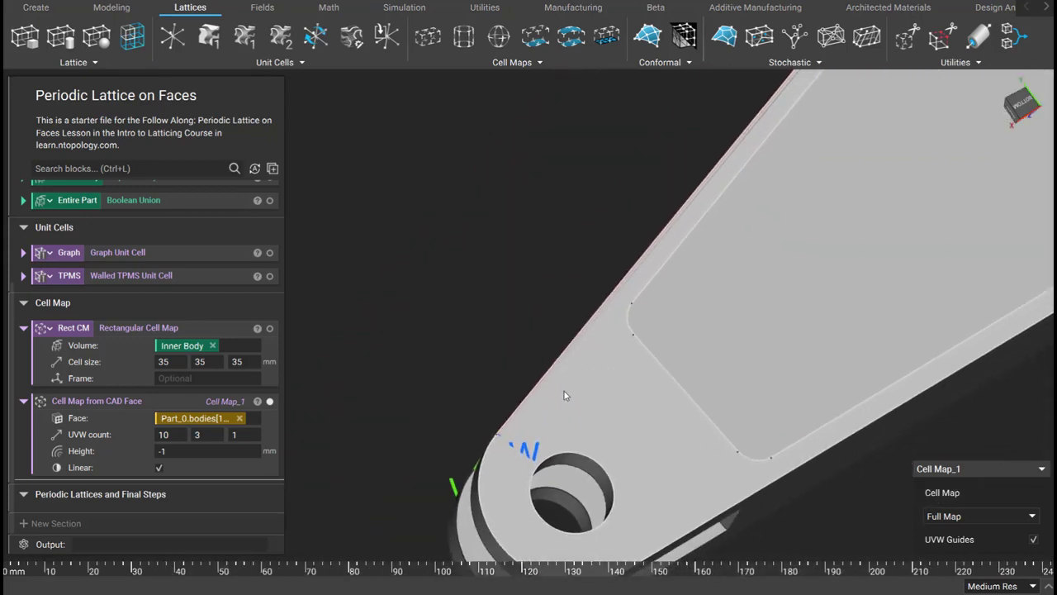
click(268, 420)
right_drag(475, 366, 727, 341)
scroll(720, 330, down, 4)
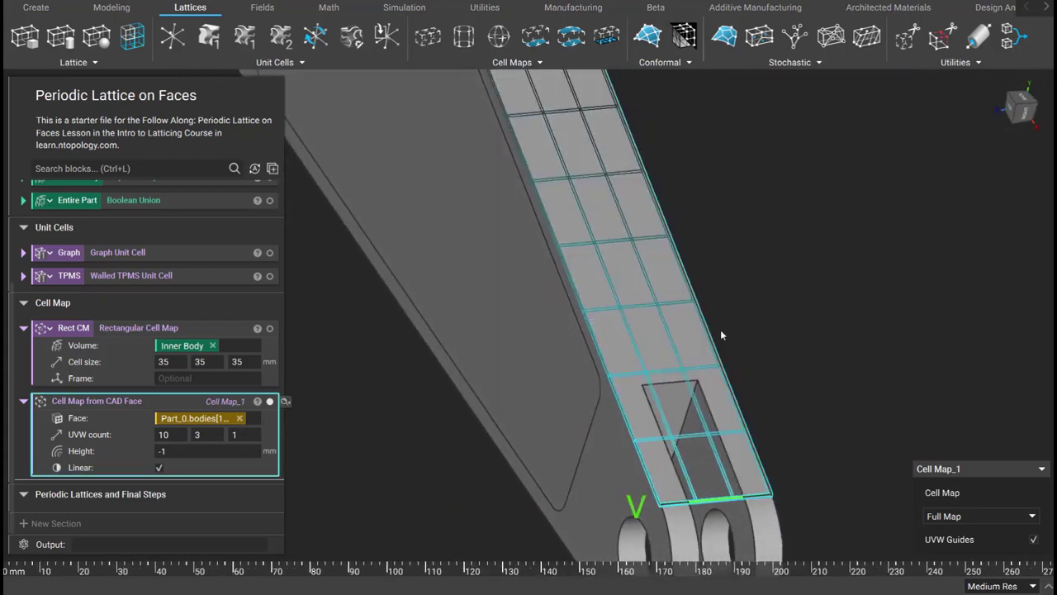
middle_drag(666, 335, 715, 432)
scroll(718, 437, down, 1)
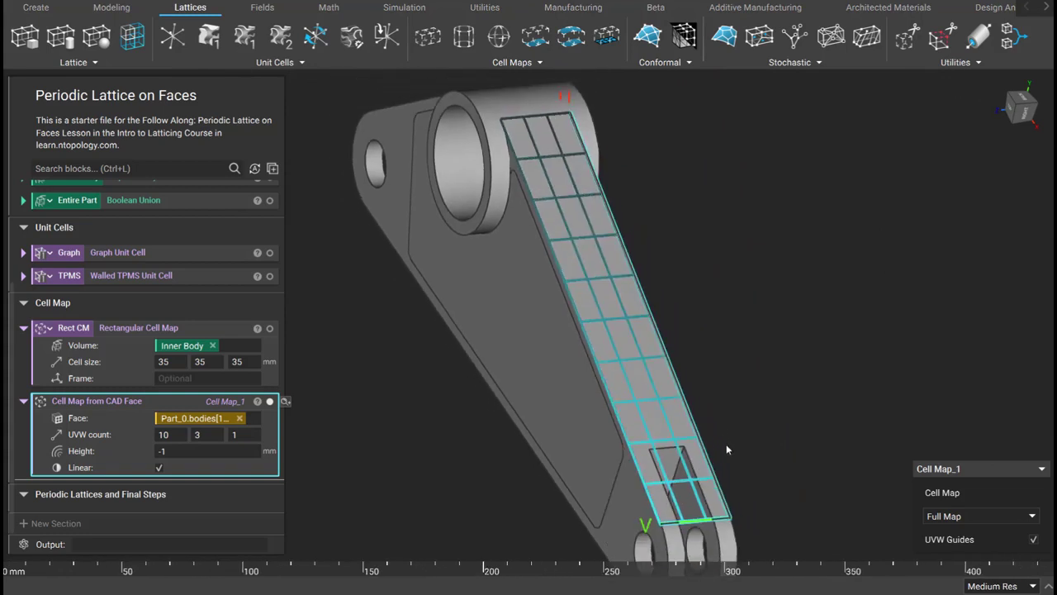
- Turn the Cell Map from CAD Face block into a variable named CAD CM
right_click(86, 401)
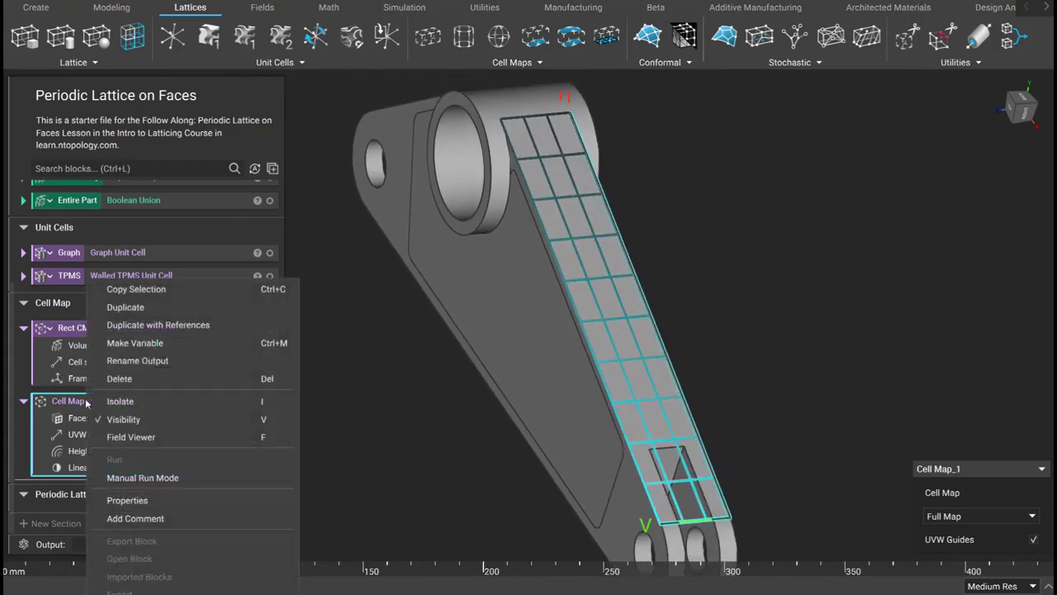
click(151, 343)
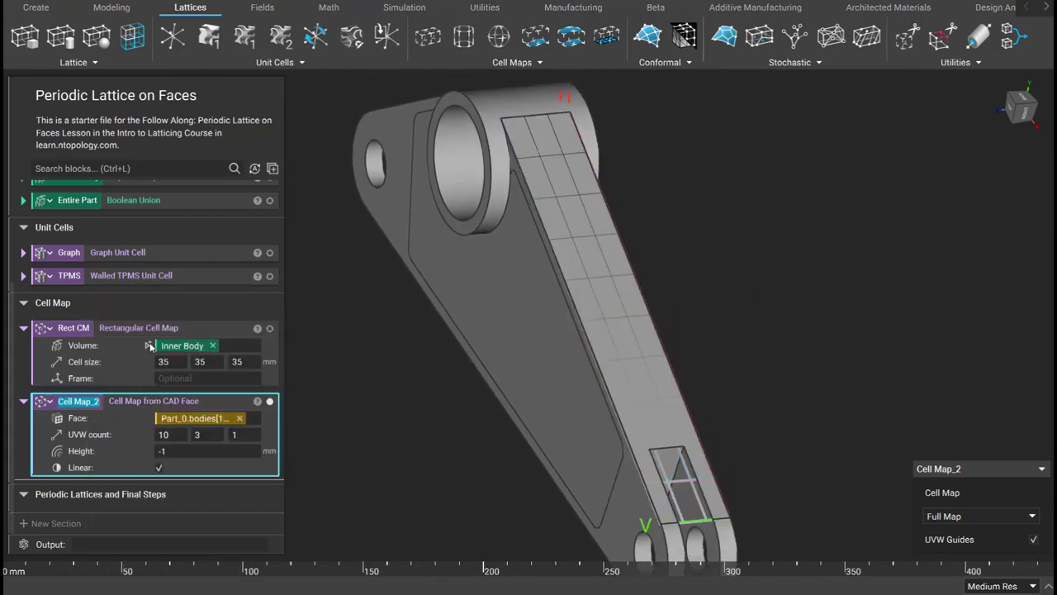
text(CAD)
key(Return)
text(CM)
key(Return)
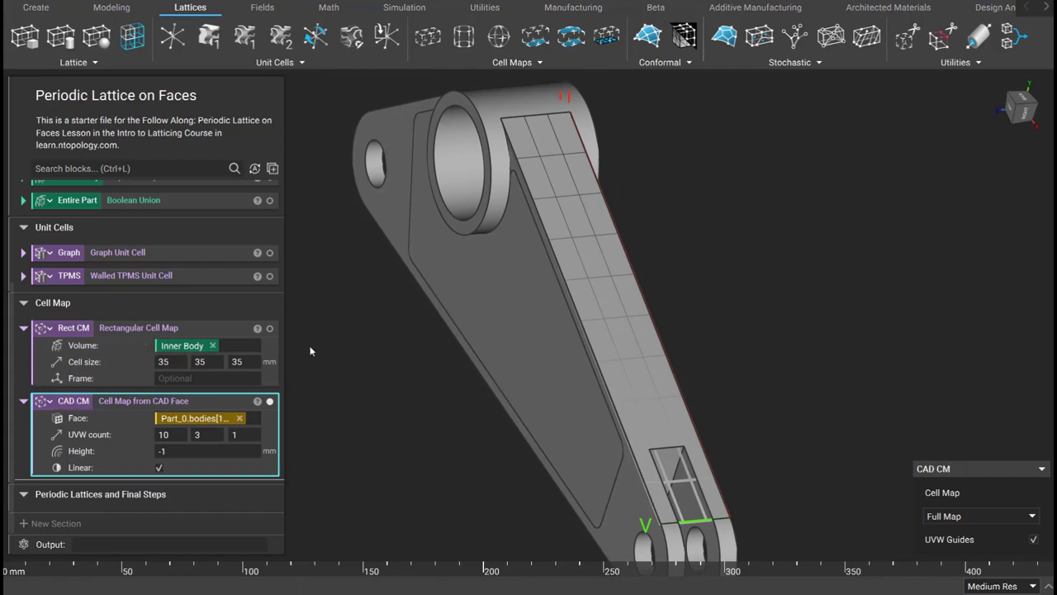
- Add a Cell Map from Quad Mesh block below CAD CM in the Cell Map section
right_drag(690, 228, 484, 307)
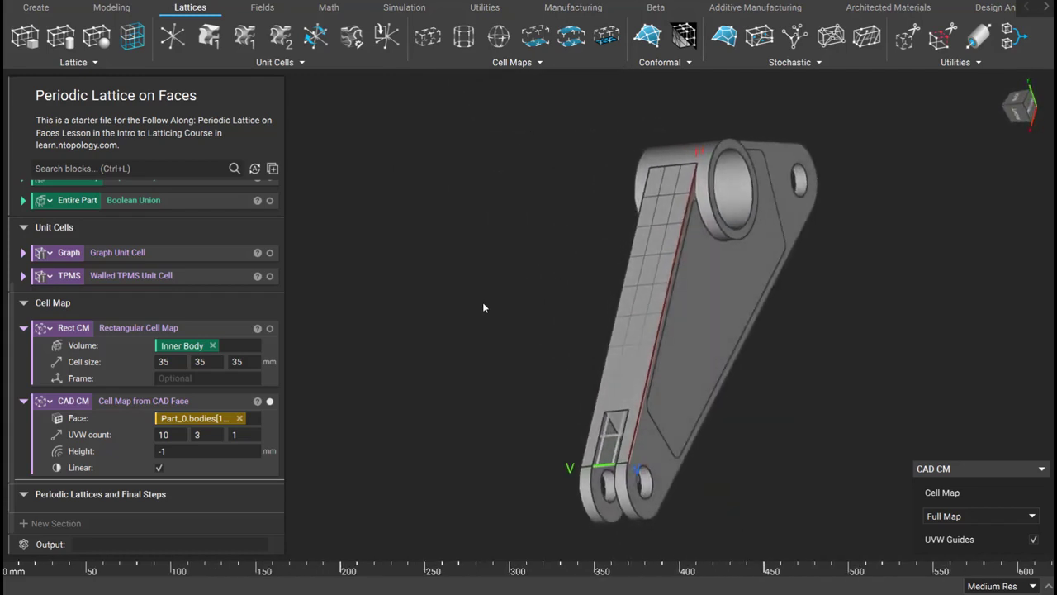
right_drag(484, 307, 730, 280)
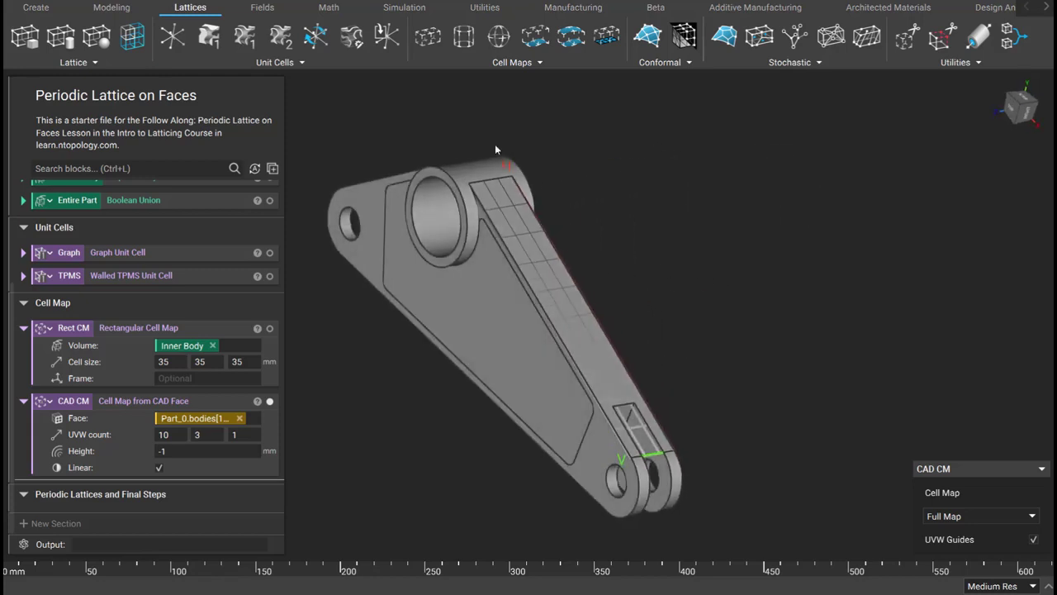
click(453, 59)
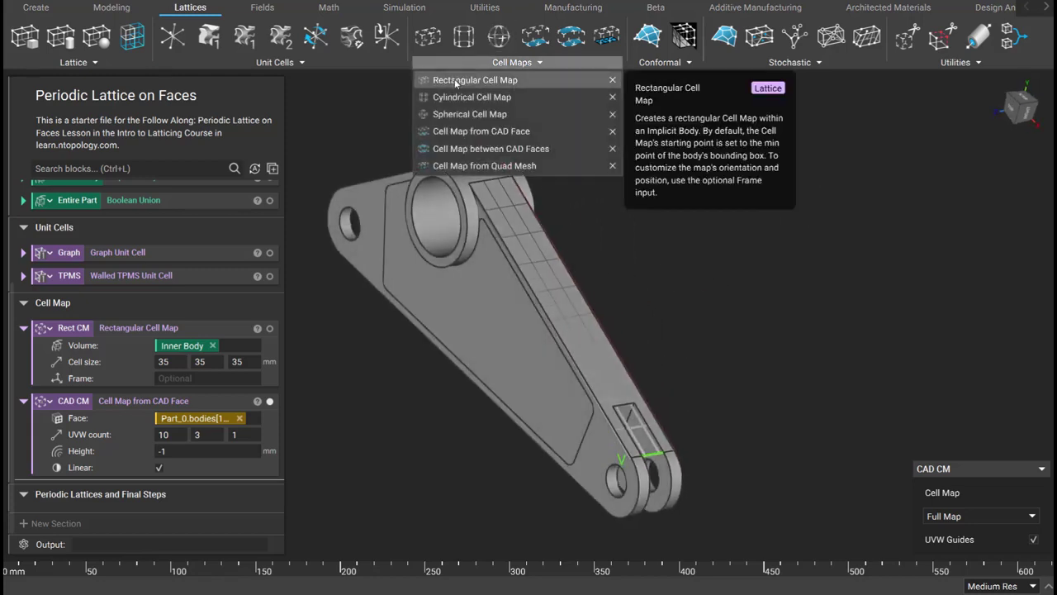
click(472, 166)
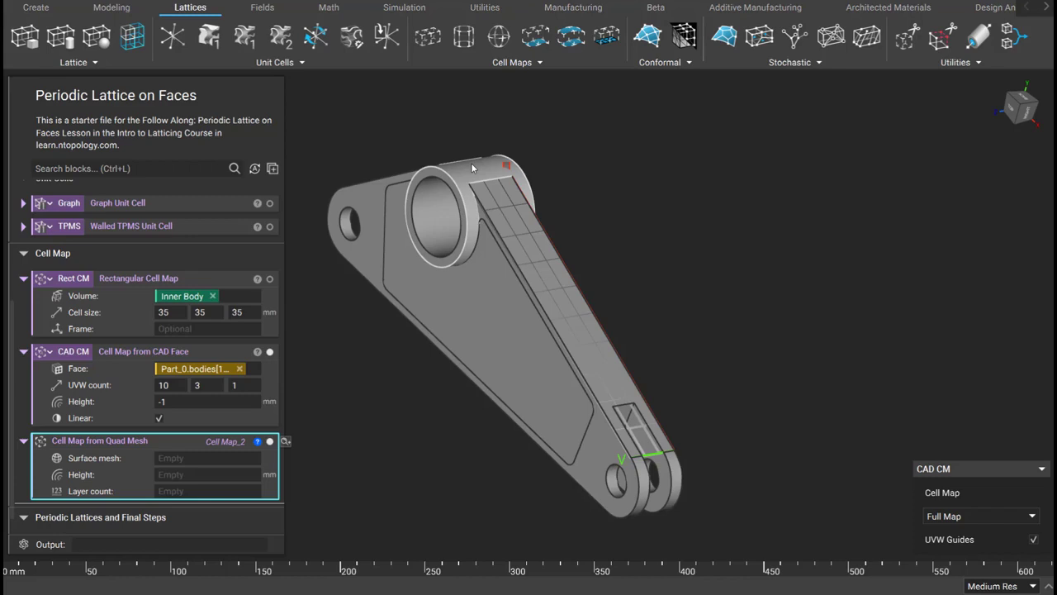
- Isolate the original CAD Part from the Geometry section in the view
scroll(138, 273, up, 5)
click(137, 273)
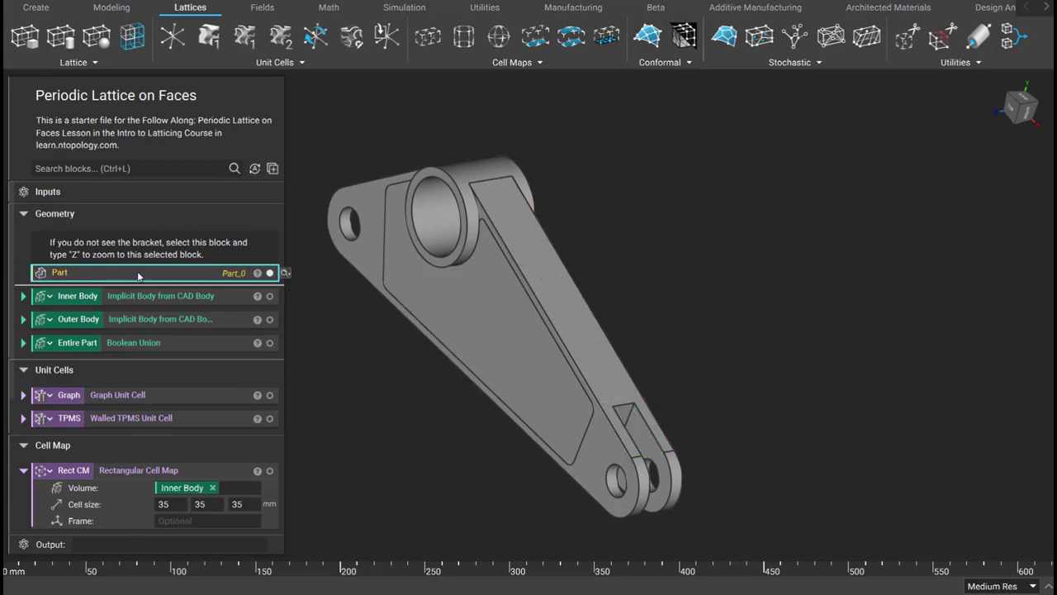
right_drag(395, 217, 319, 309)
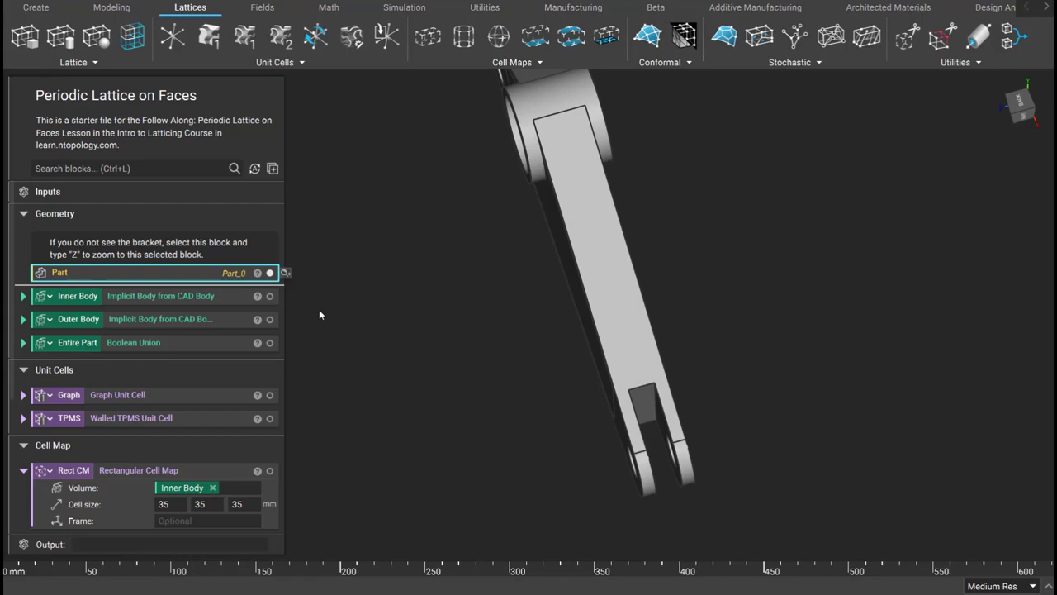
right_drag(483, 285, 529, 216)
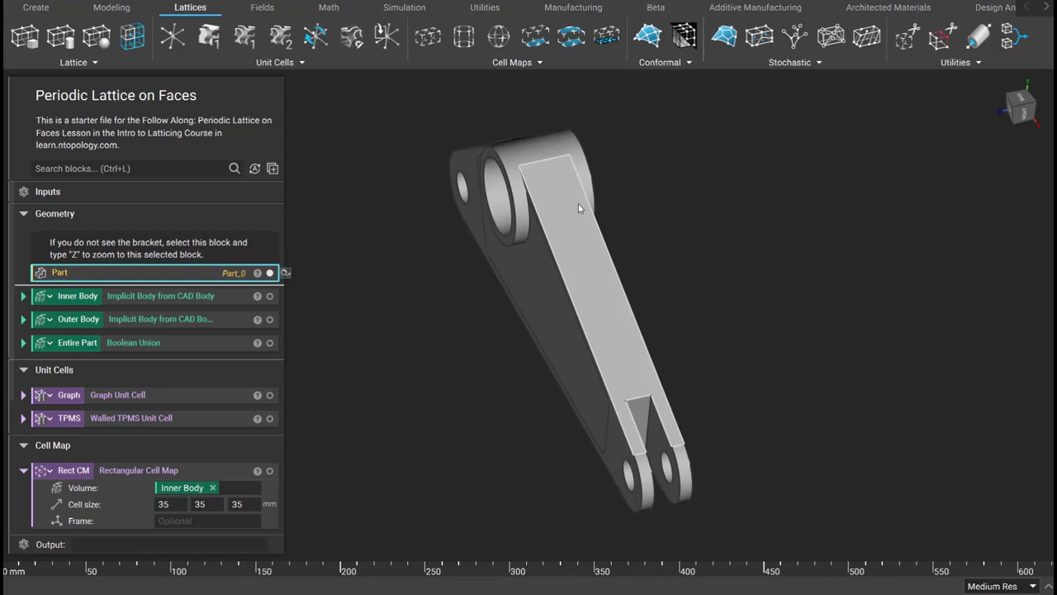
- Create a CAD face list variable from the bracket's seven outer perimeter faces and move it below the Cell Map from Quad Mesh block
click(619, 329)
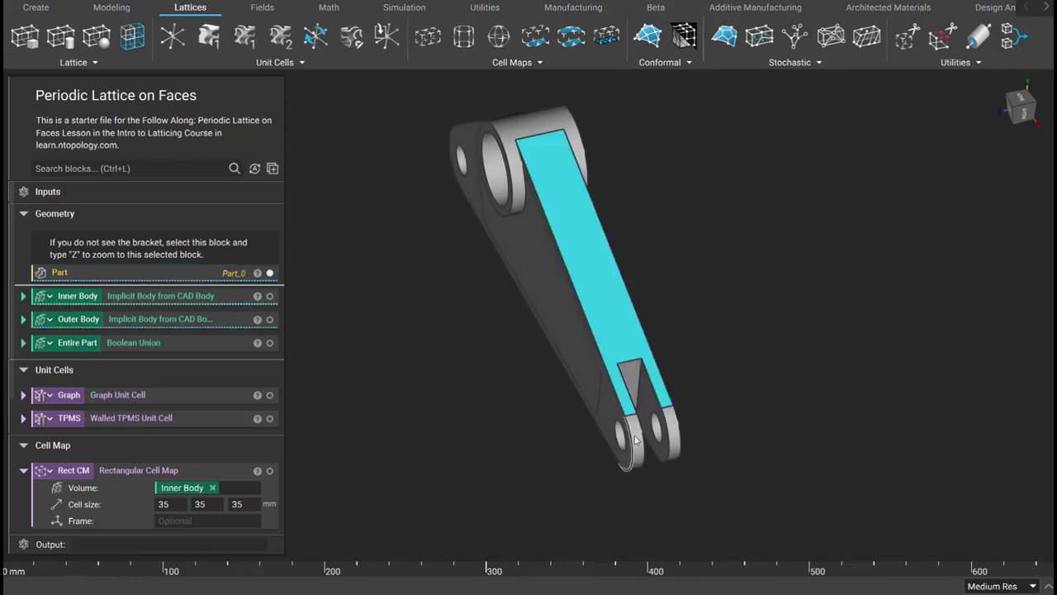
ctrl+click(633, 435)
ctrl+click(675, 428)
middle_drag(714, 432, 764, 132)
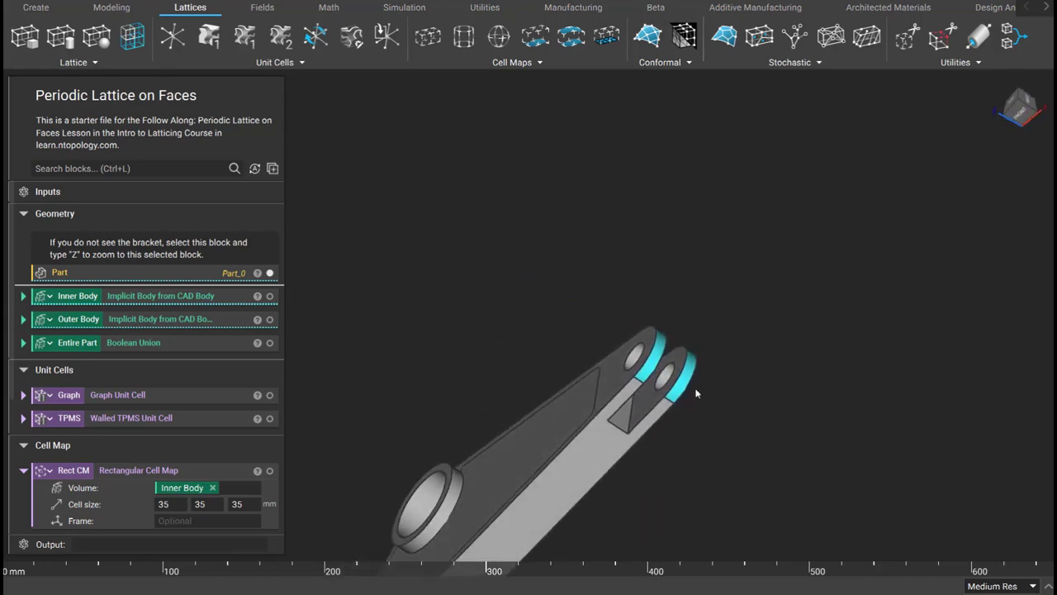
ctrl+click(583, 468)
middle_drag(576, 420, 859, 198)
middle_drag(626, 505, 671, 341)
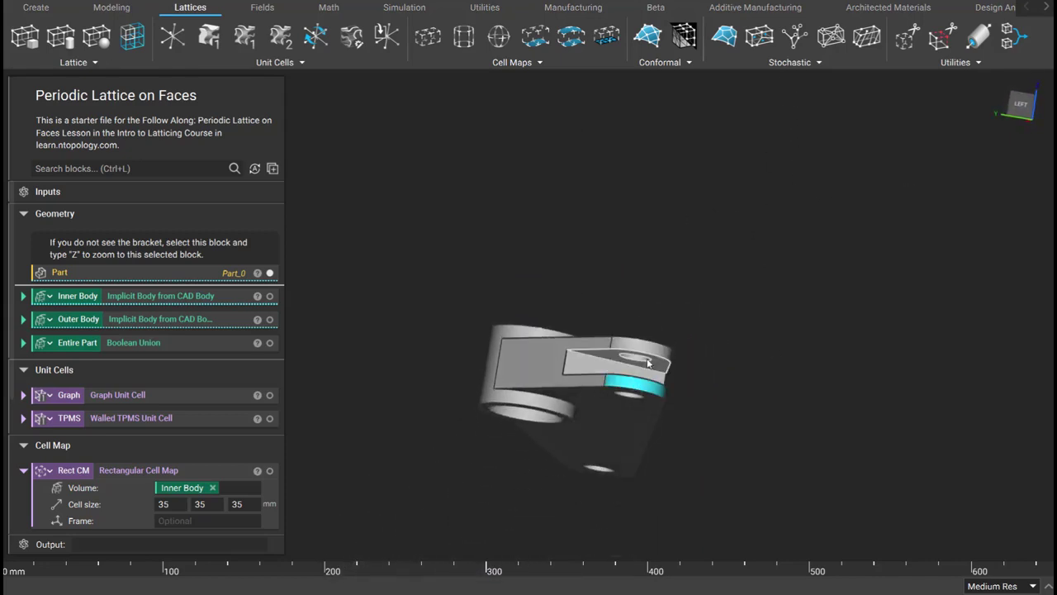
ctrl+click(603, 356)
middle_drag(603, 355, 642, 308)
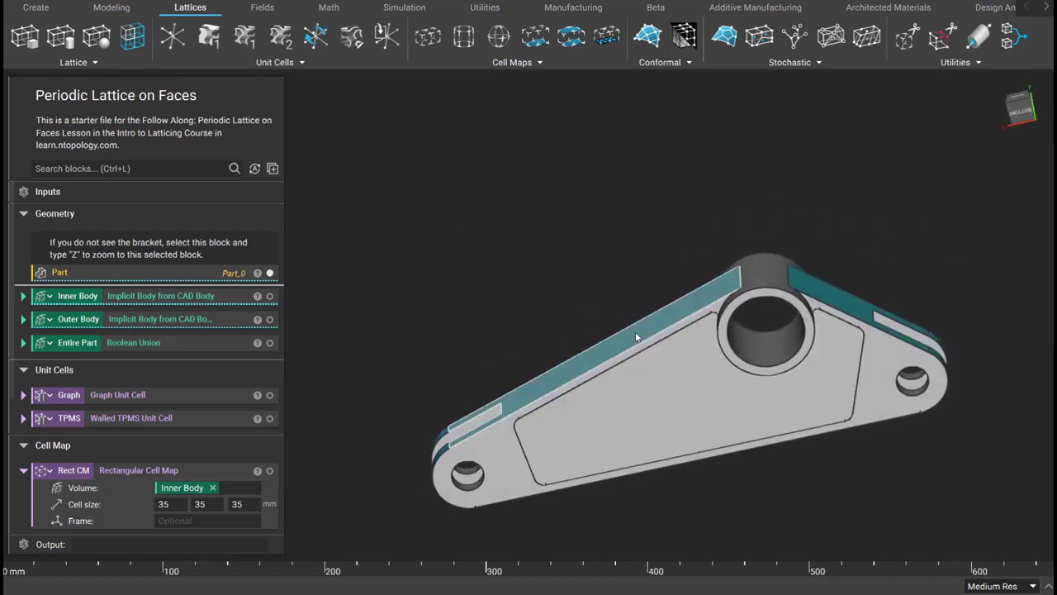
right_click(636, 336)
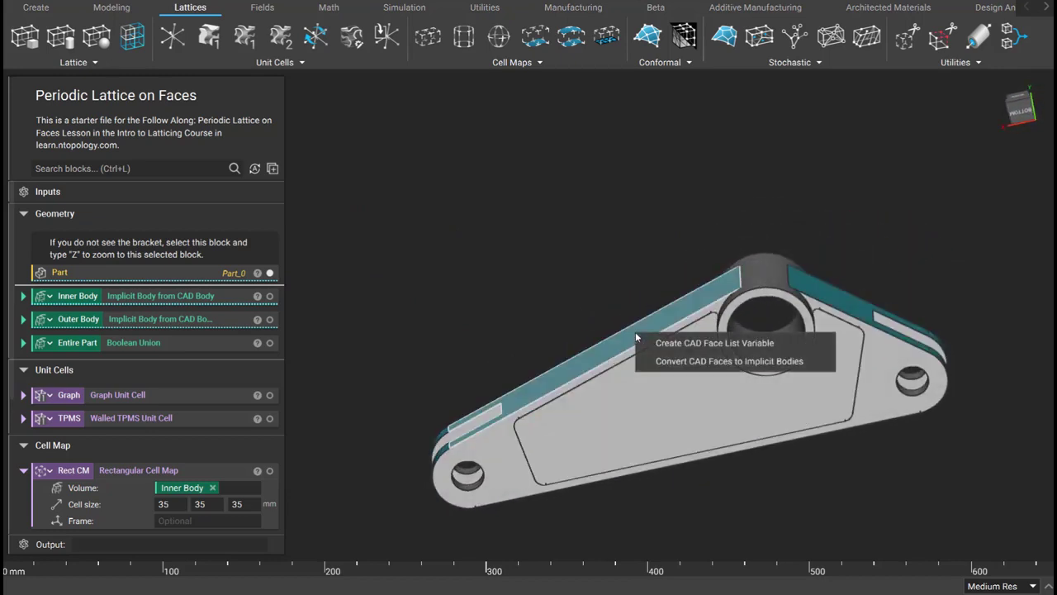
click(727, 348)
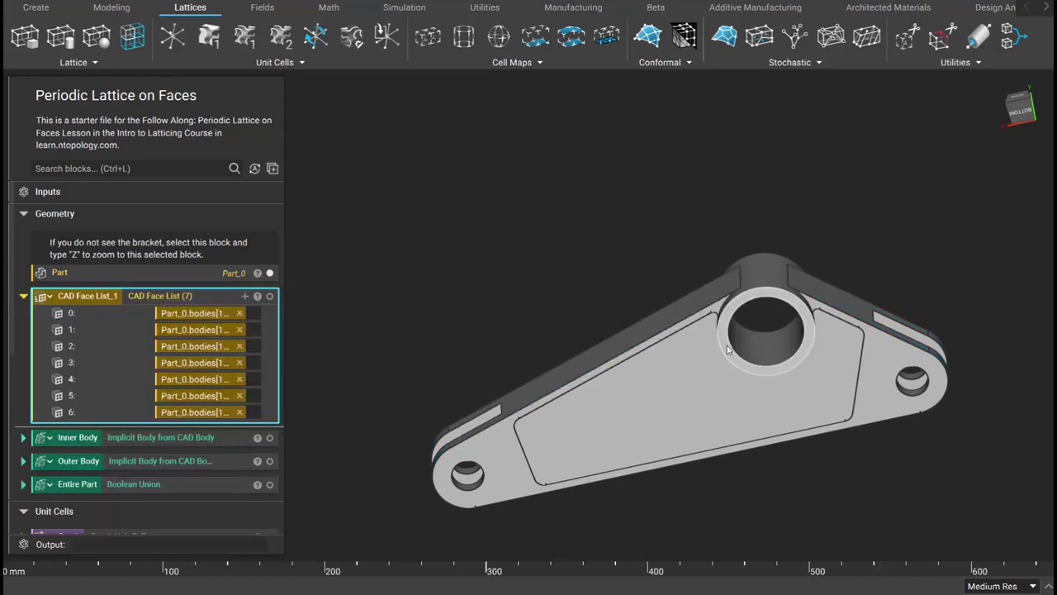
drag(93, 294, 137, 479)
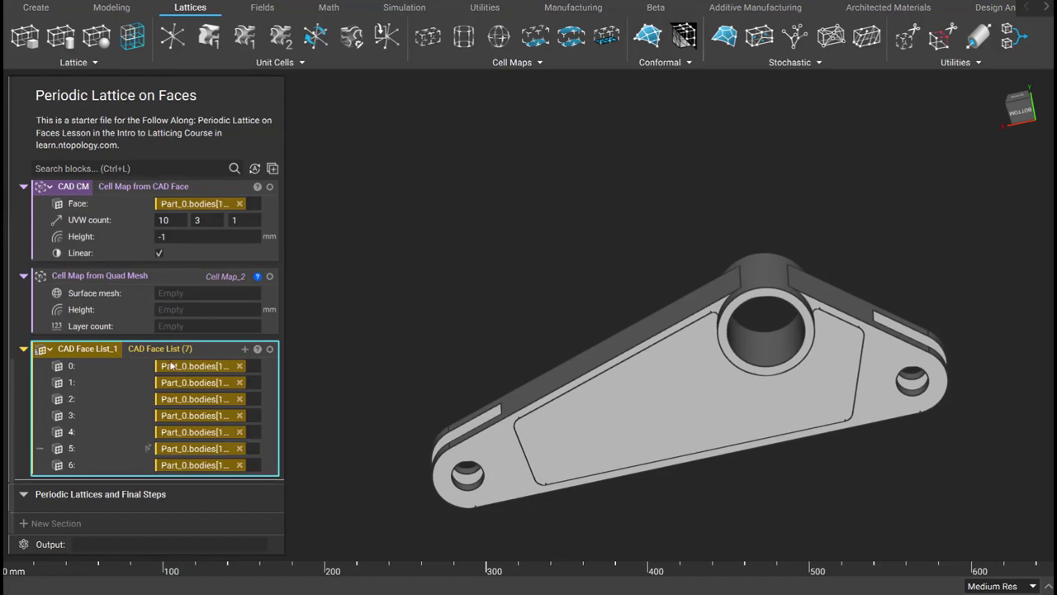
- Add a Stitch Adjacent CAD Faces block and replace its empty default face list with CAD Face List_1
click(183, 168)
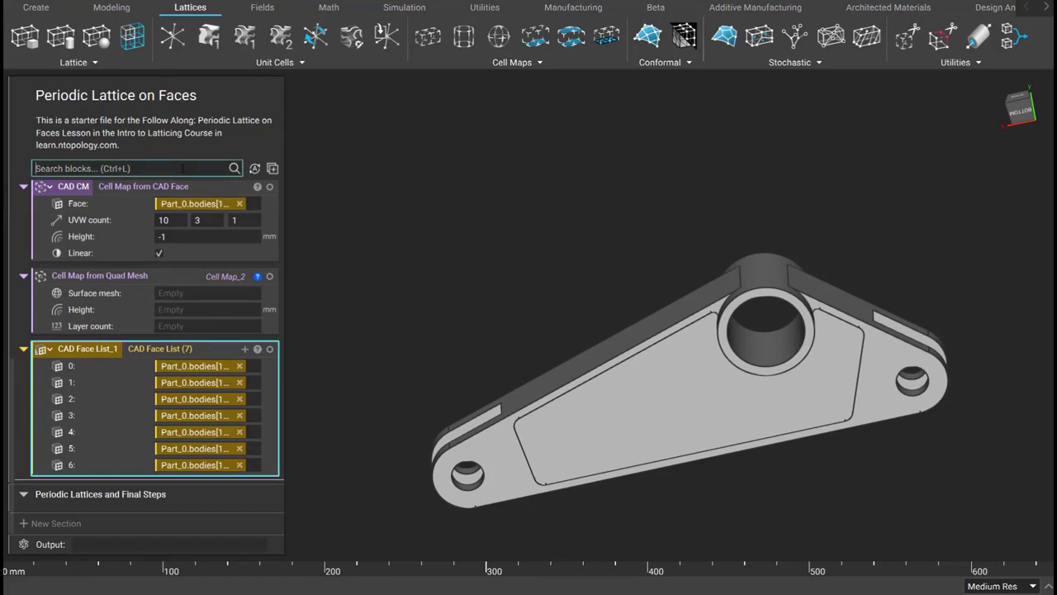
text(st)
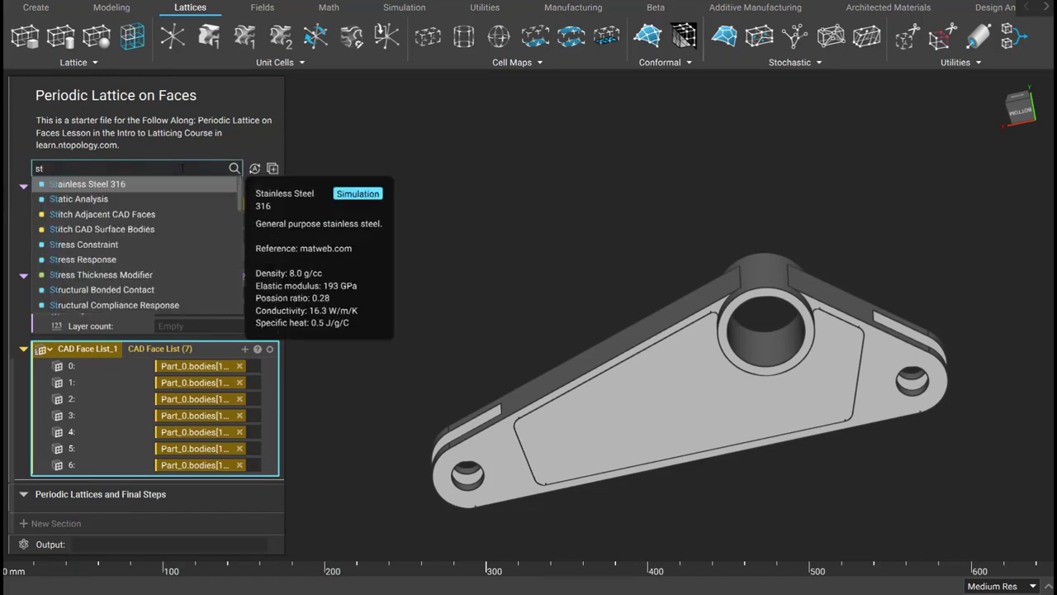
click(169, 214)
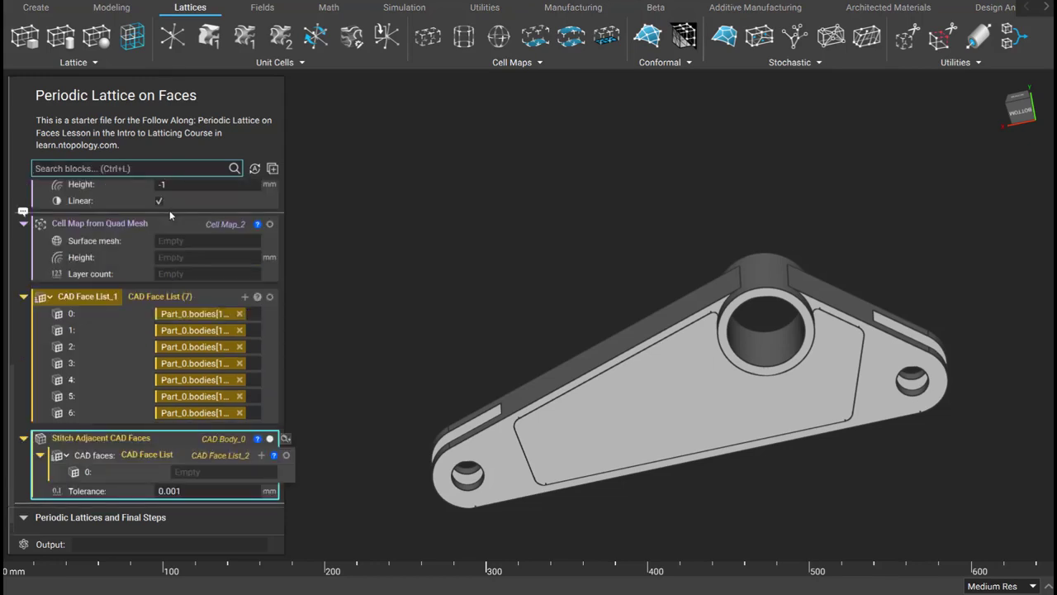
click(167, 363)
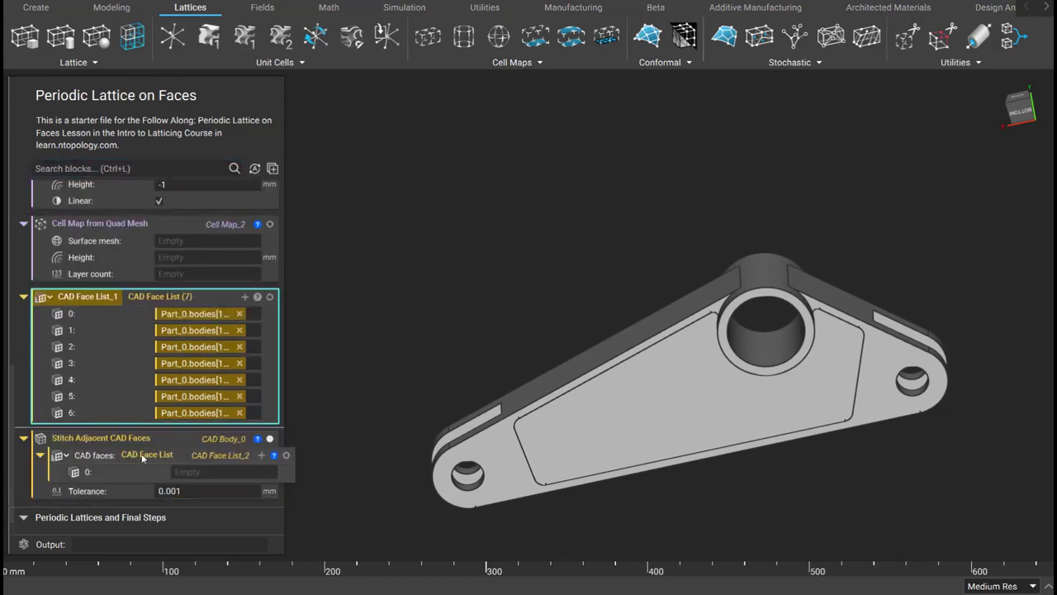
click(142, 459)
key(Delete)
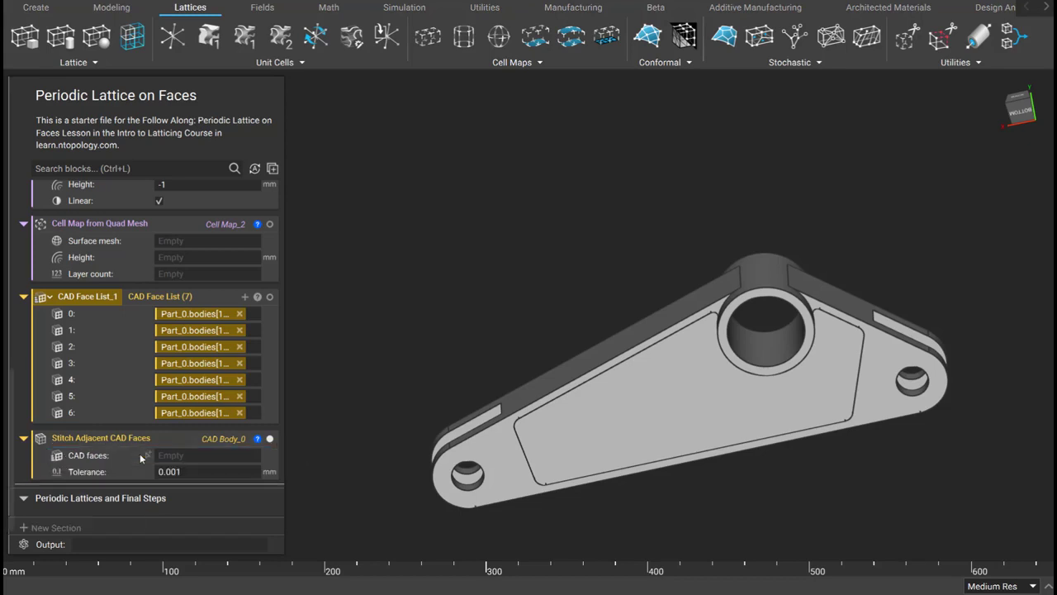
drag(84, 297, 207, 454)
drag(205, 457, 206, 456)
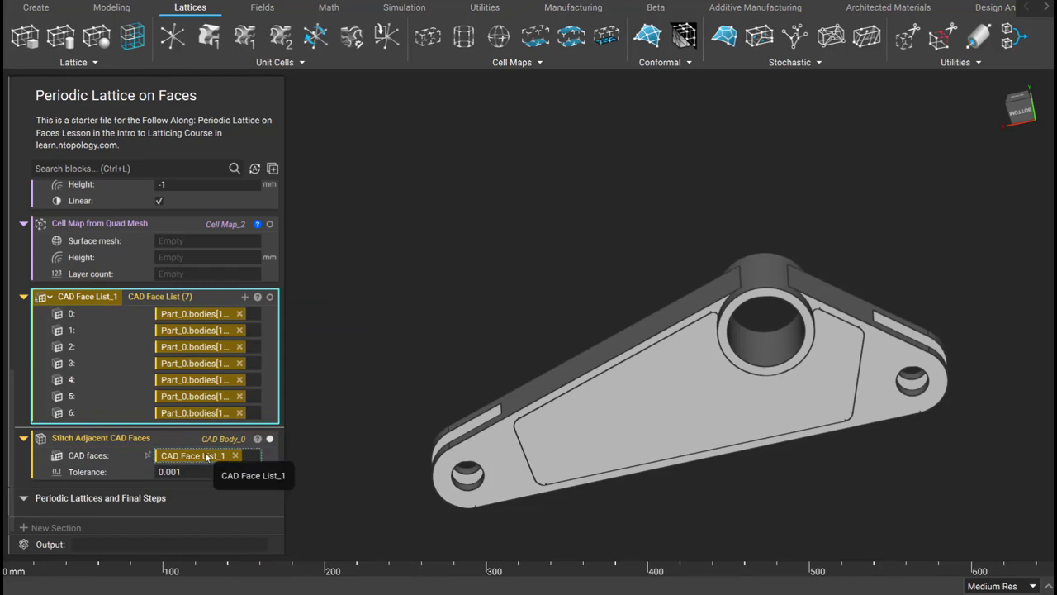
- Isolate the stitched CAD faces and add a Mesh from CAD Body block with Stitch Adjacent CAD Faces as its CAD body
click(191, 435)
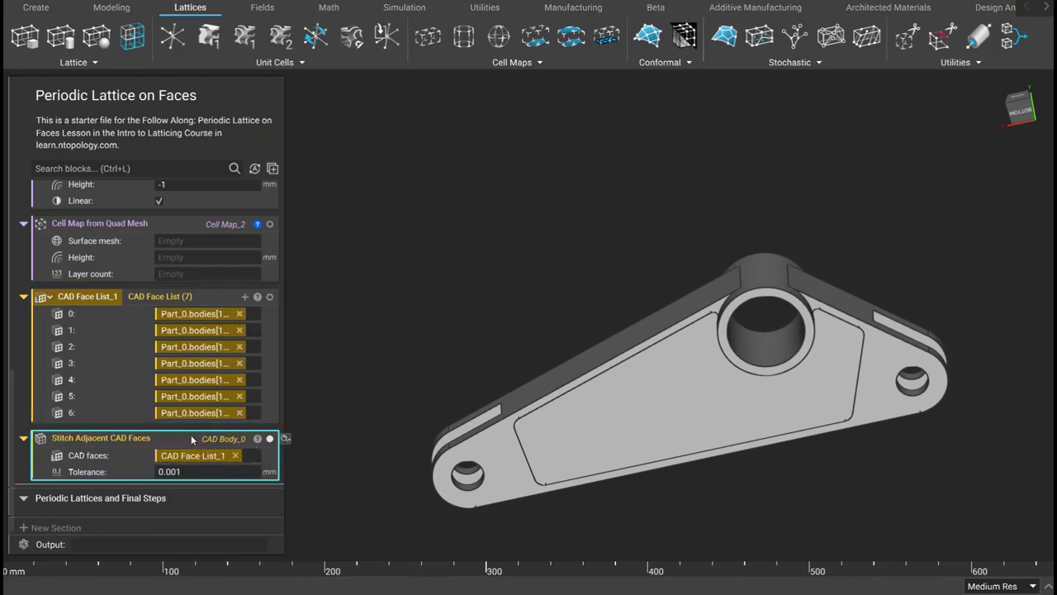
mouse_move(628, 316)
right_down()
mouse_move(608, 48)
mouse_move(642, 271)
mouse_move(512, 443)
mouse_move(838, 222)
mouse_move(725, 197)
mouse_move(647, 273)
mouse_move(616, 176)
mouse_move(602, 294)
mouse_move(622, 306)
right_up()
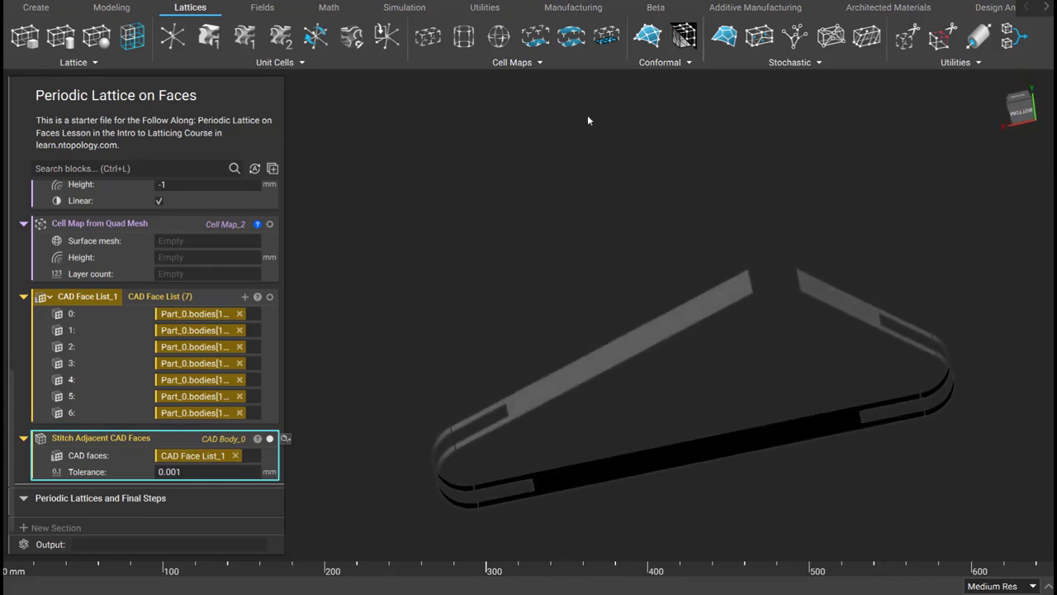
click(484, 8)
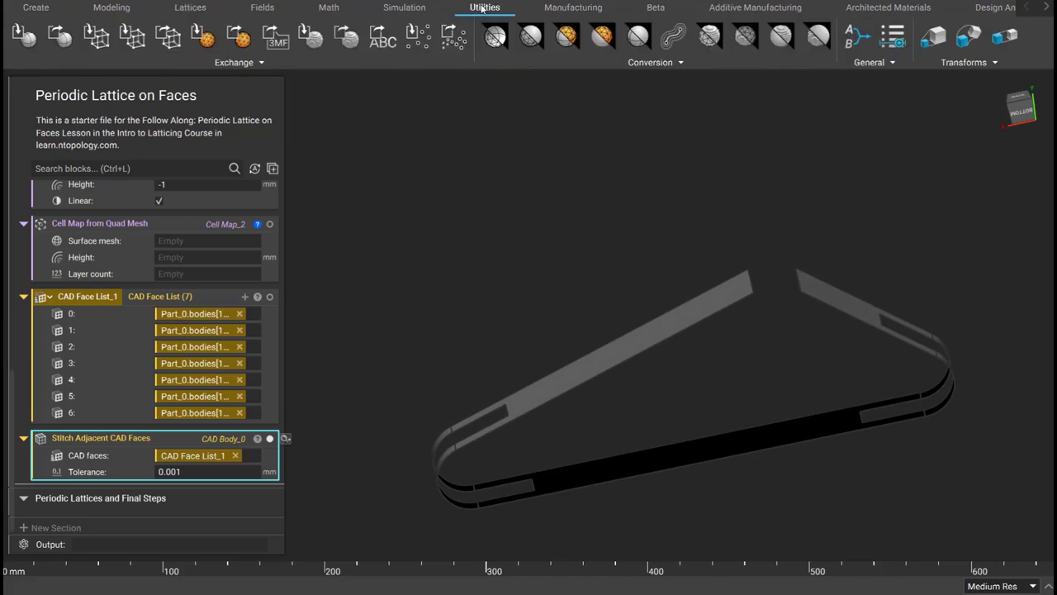
click(671, 65)
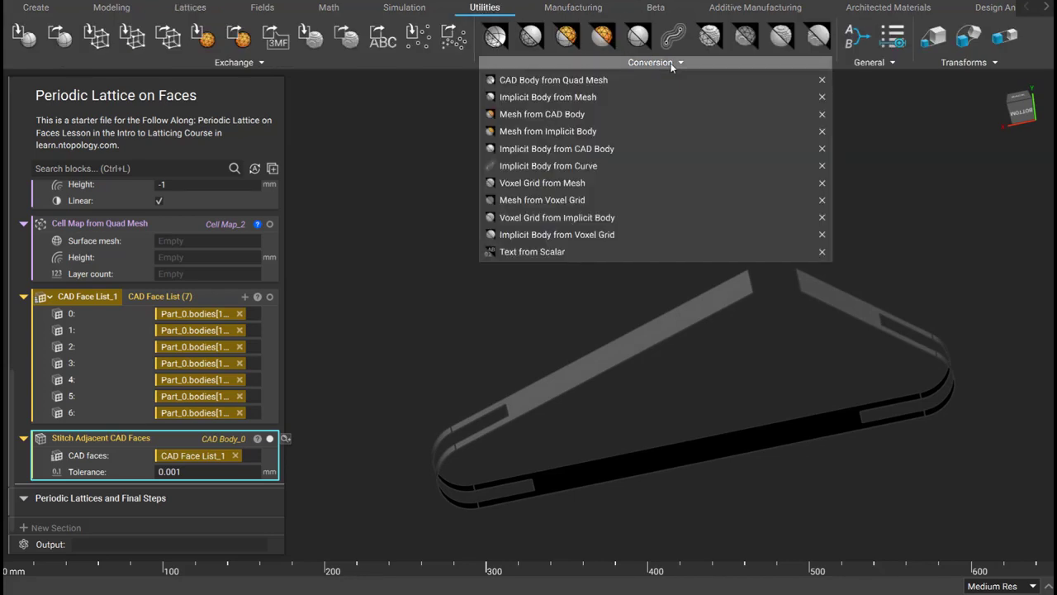
click(543, 113)
drag(81, 388, 212, 456)
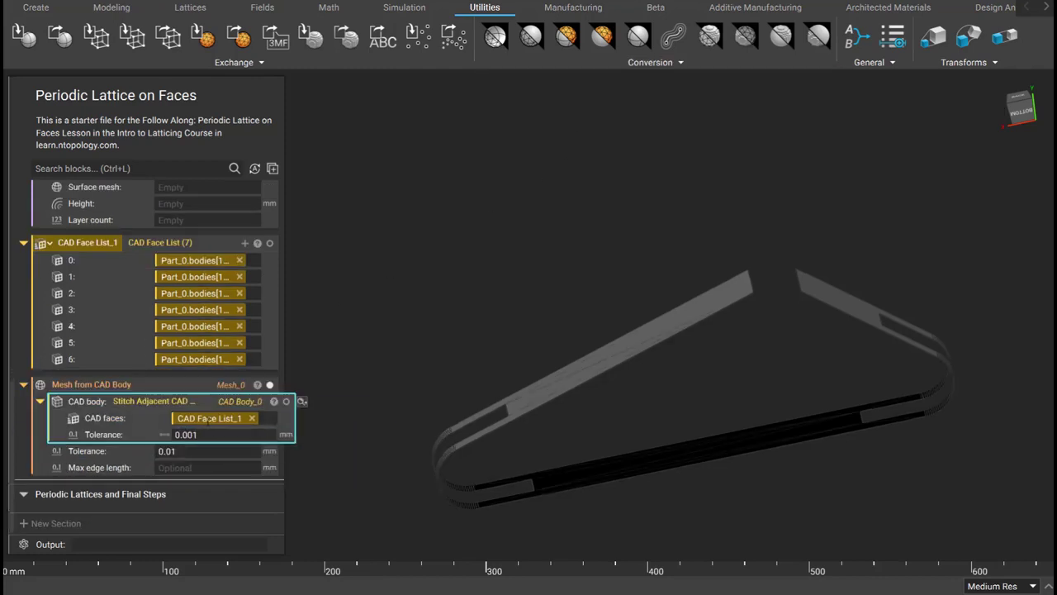
click(190, 385)
mouse_move(386, 355)
right_down()
mouse_move(573, 347)
mouse_move(790, 392)
mouse_move(761, 456)
mouse_move(642, 229)
mouse_move(659, 197)
mouse_move(426, 491)
mouse_move(533, 384)
mouse_move(617, 376)
mouse_move(655, 415)
mouse_move(649, 379)
right_up()
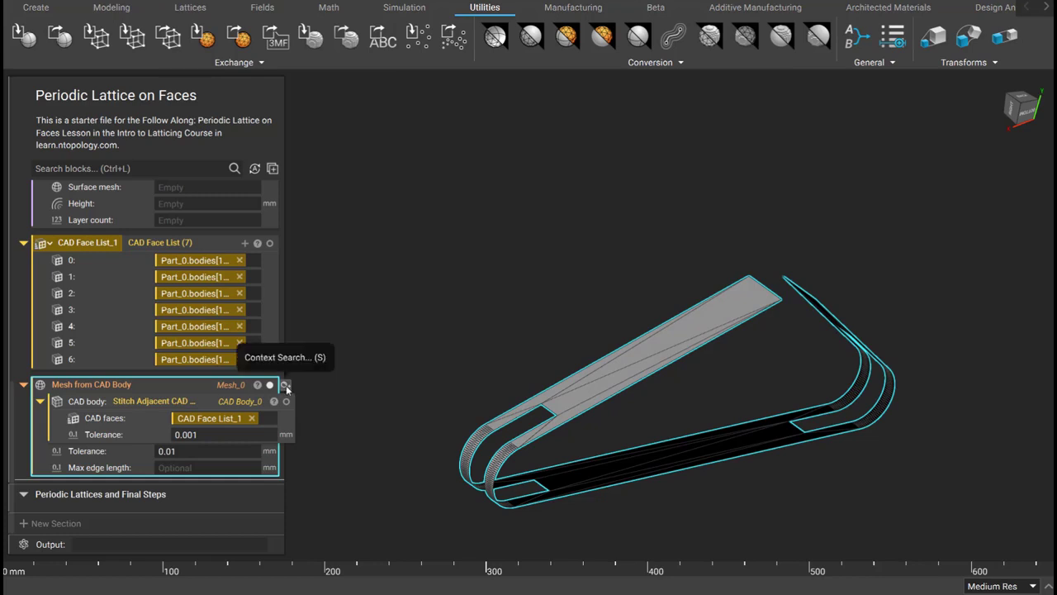
- Wrap the Mesh from CAD Body block in a Quadrangulate Mesh block
click(285, 386)
text(quad)
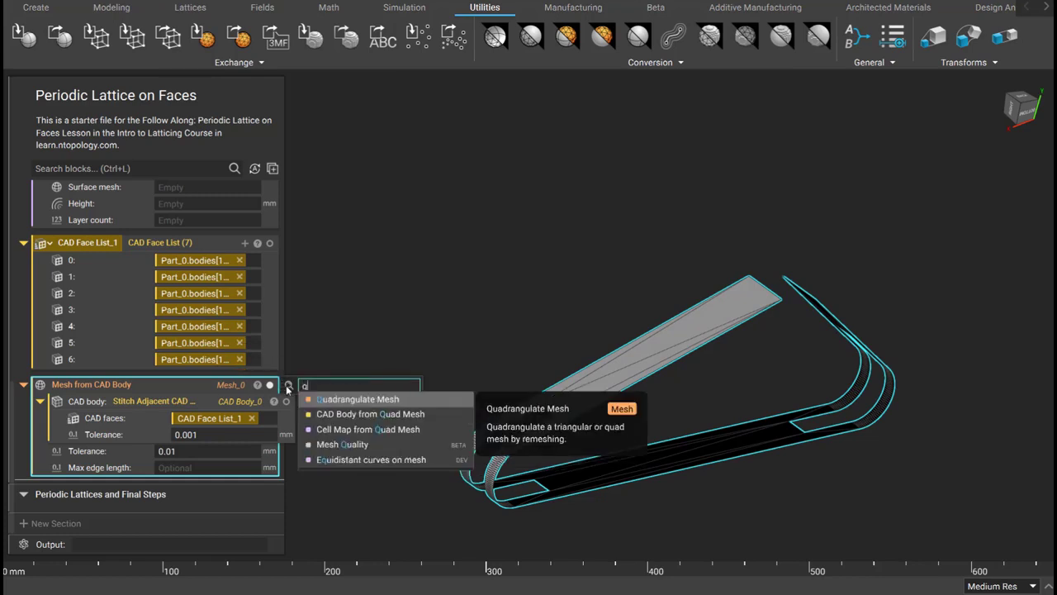
click(338, 400)
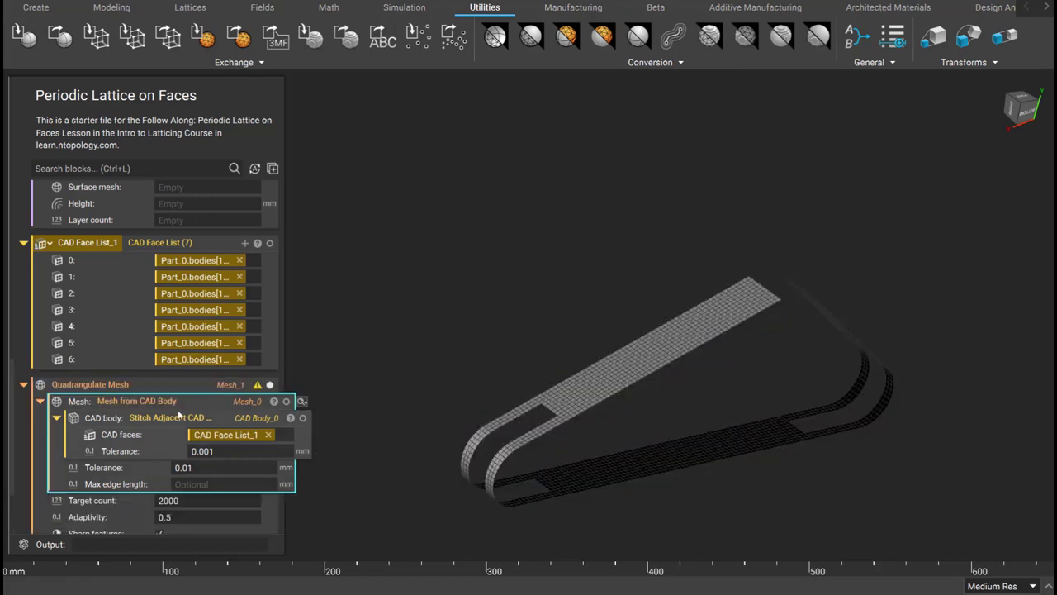
- Use the Quadrangulate Mesh block as the surface mesh of the Cell Map from Quad Mesh block
scroll(178, 415, down, 3)
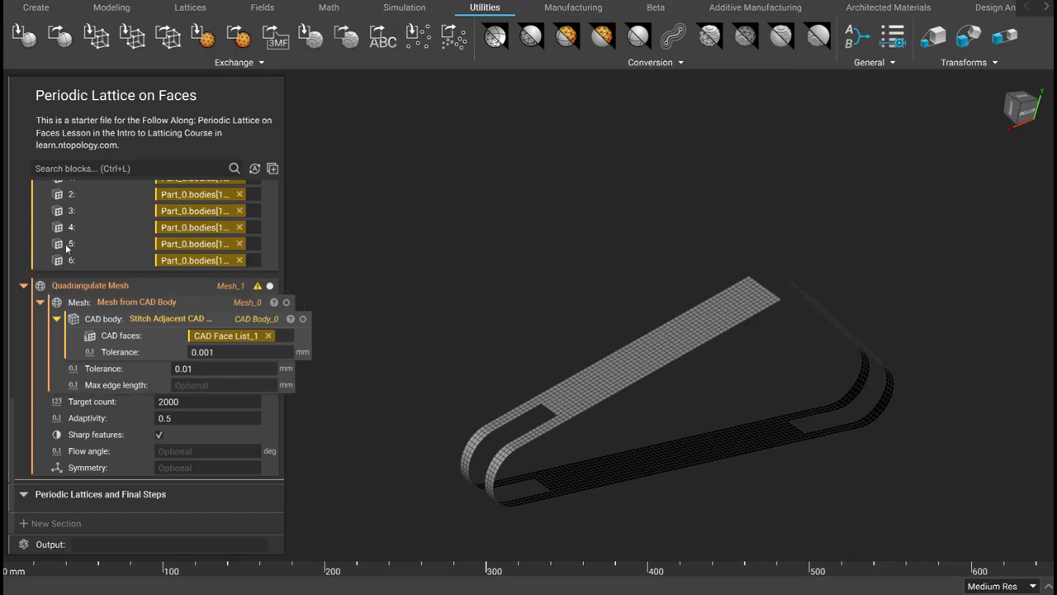
click(105, 290)
drag(106, 291, 193, 379)
scroll(169, 337, down, 3)
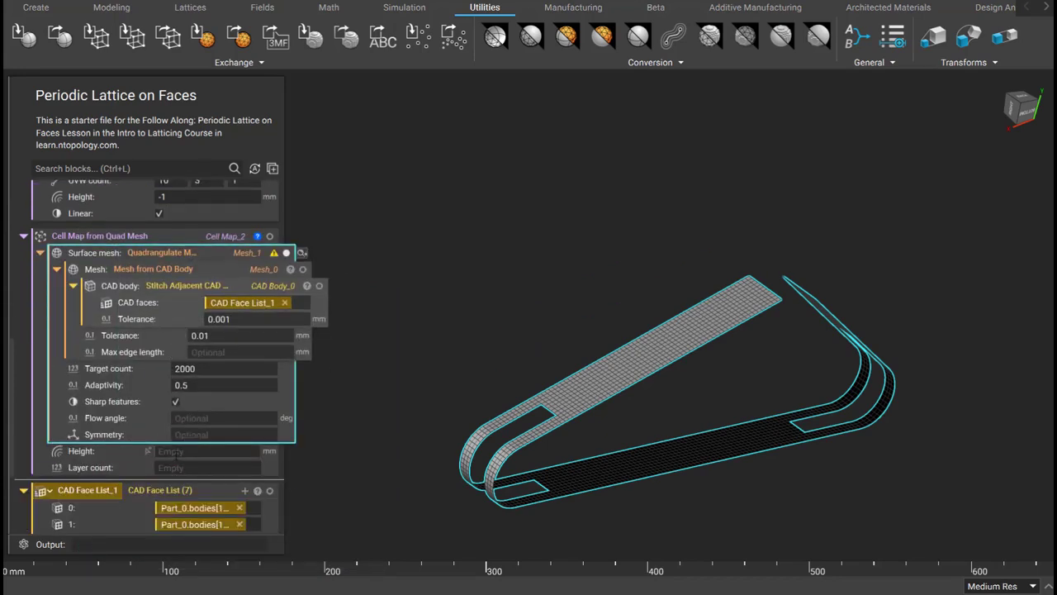
- Set the quad-mesh cell map's height to -1 mm and its layer count to 1
click(175, 450)
text(-1)
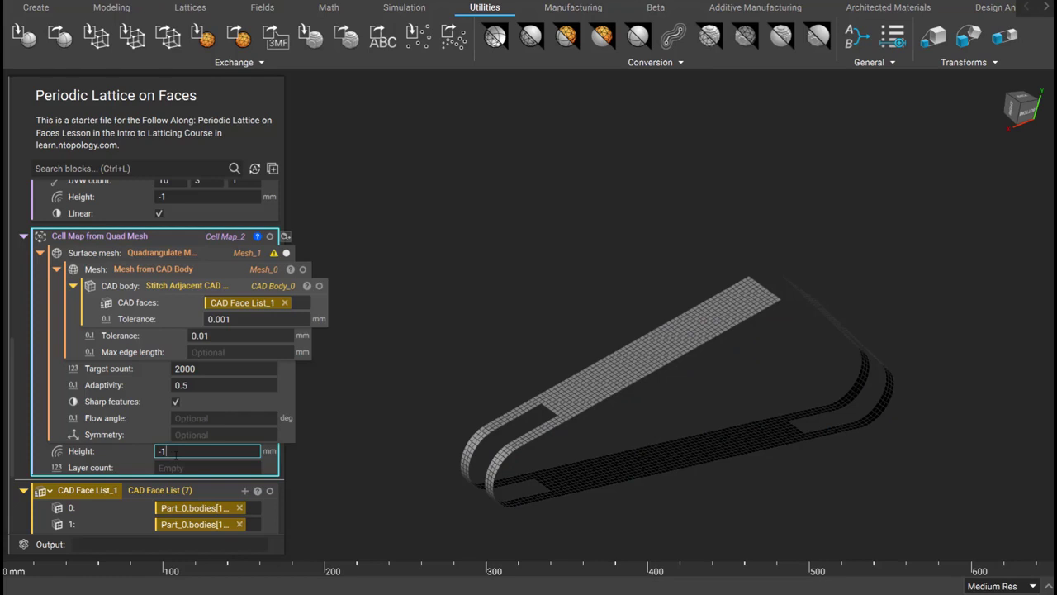
click(175, 467)
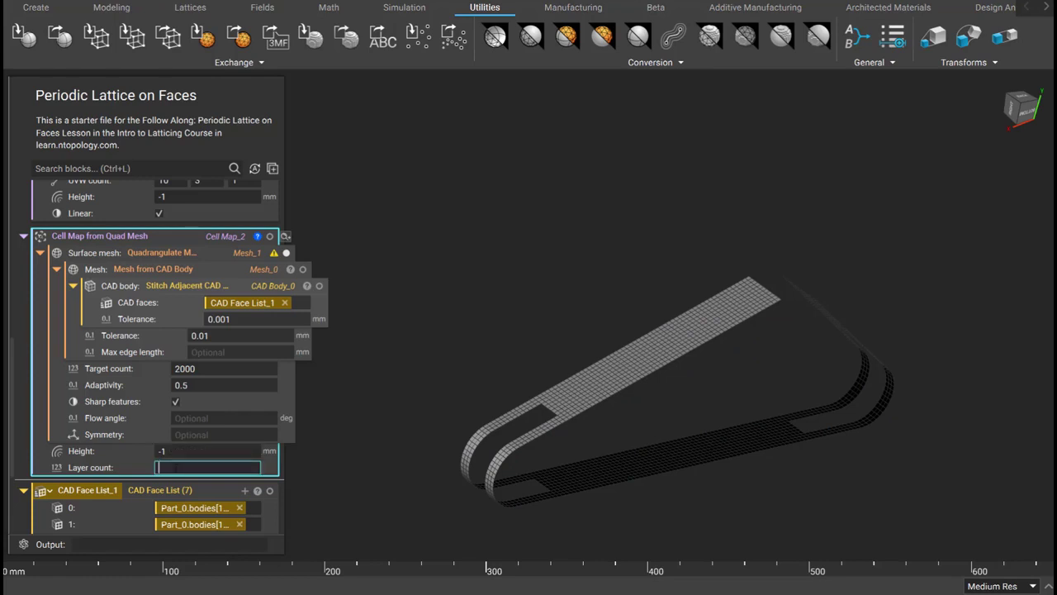
text(1)
key(Return)
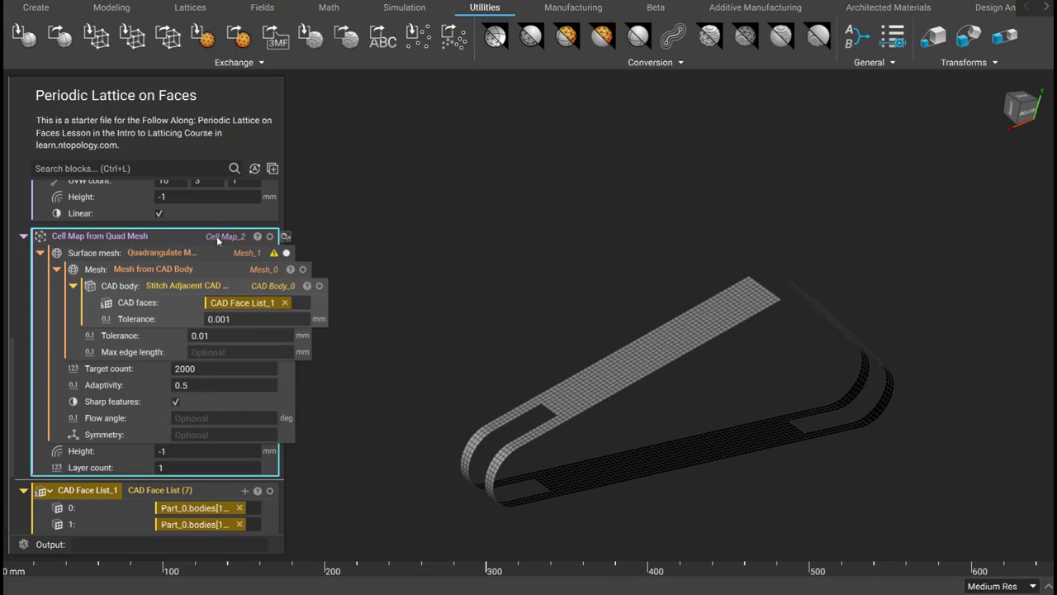
- Show the Cell Map from Quad Mesh in the view and examine its cells around the bracket's perimeter
click(270, 236)
right_drag(487, 331, 657, 443)
scroll(658, 444, up, 5)
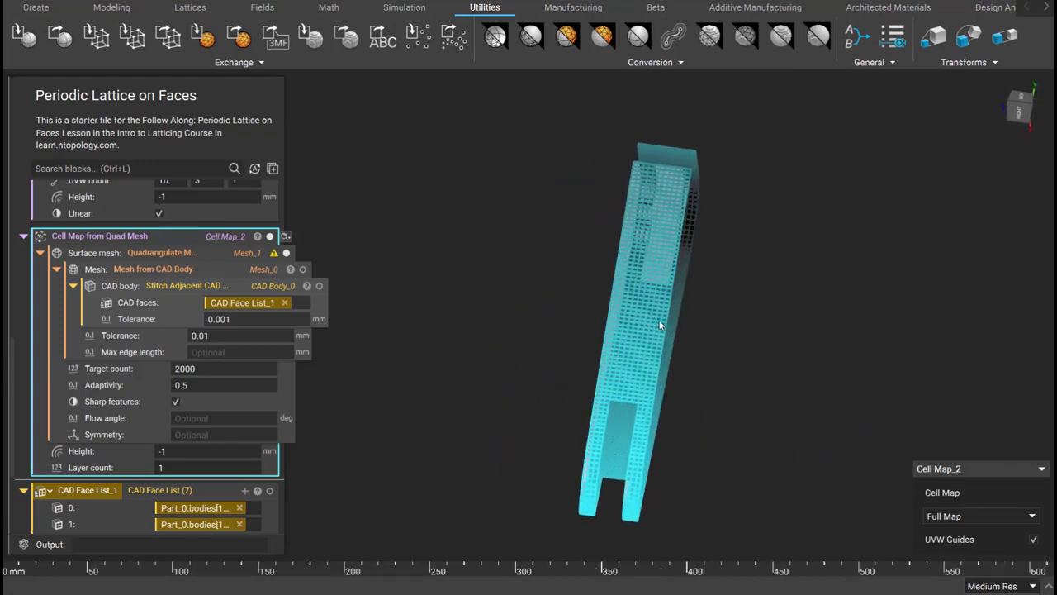
right_drag(752, 364, 597, 246)
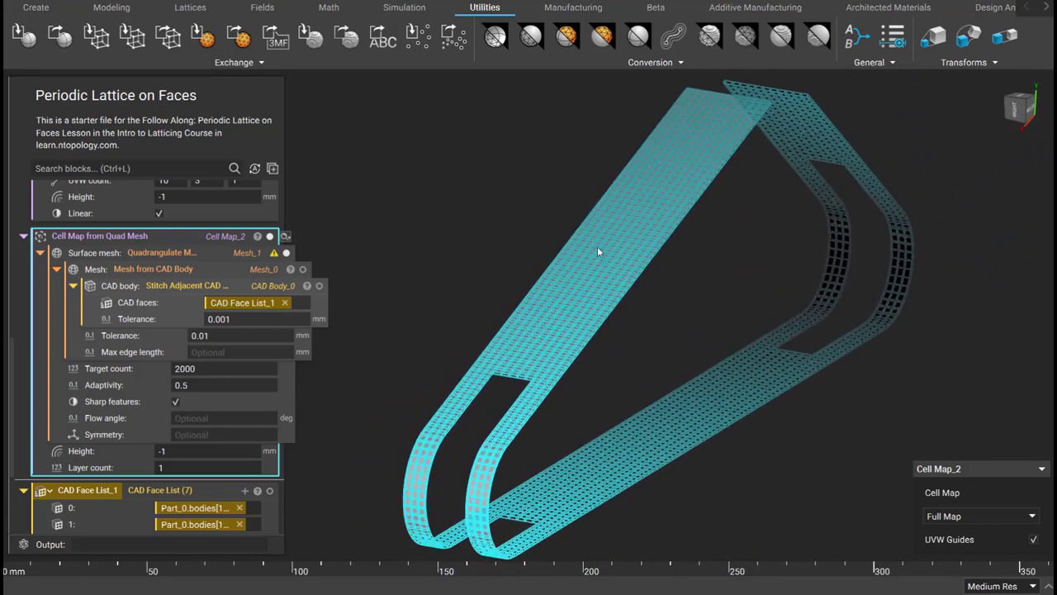
- Turn the Quadrangulate Mesh target count into a variable and set it to 500
right_click(113, 367)
click(147, 381)
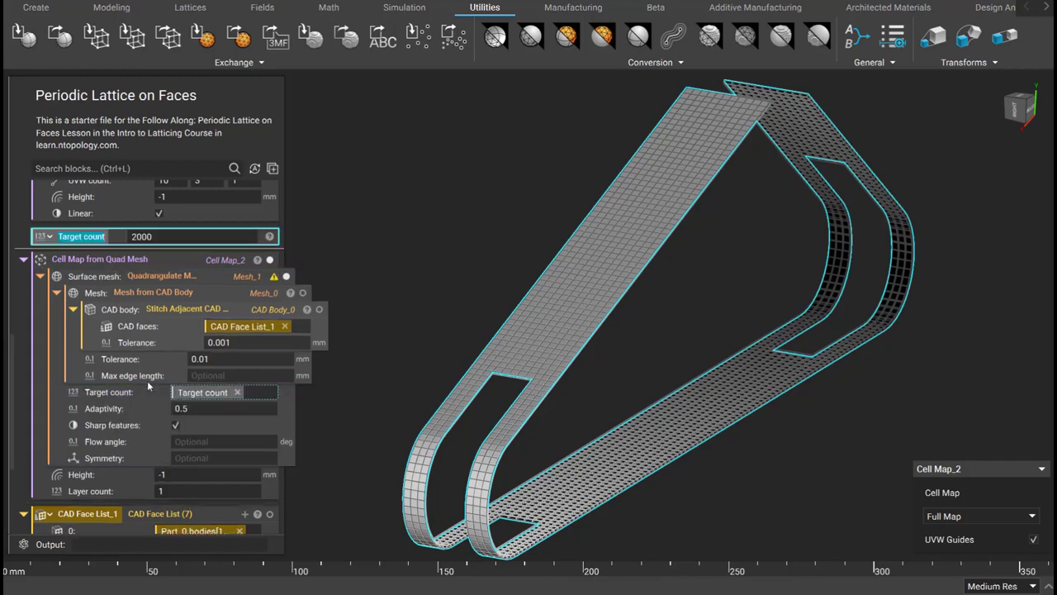
double_click(142, 236)
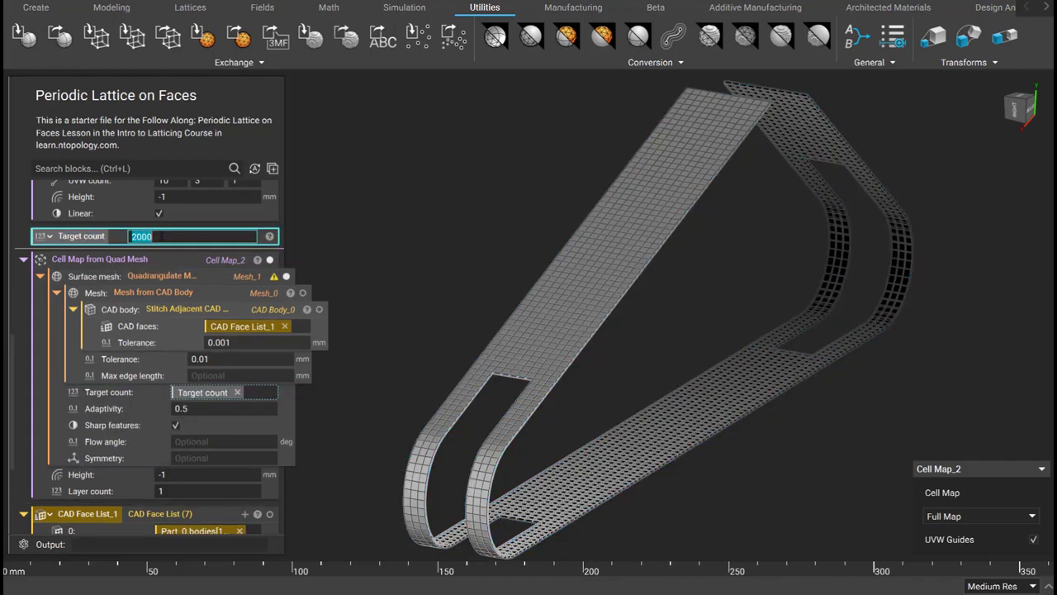
text(500)
key(Return)
right_drag(382, 263, 648, 217)
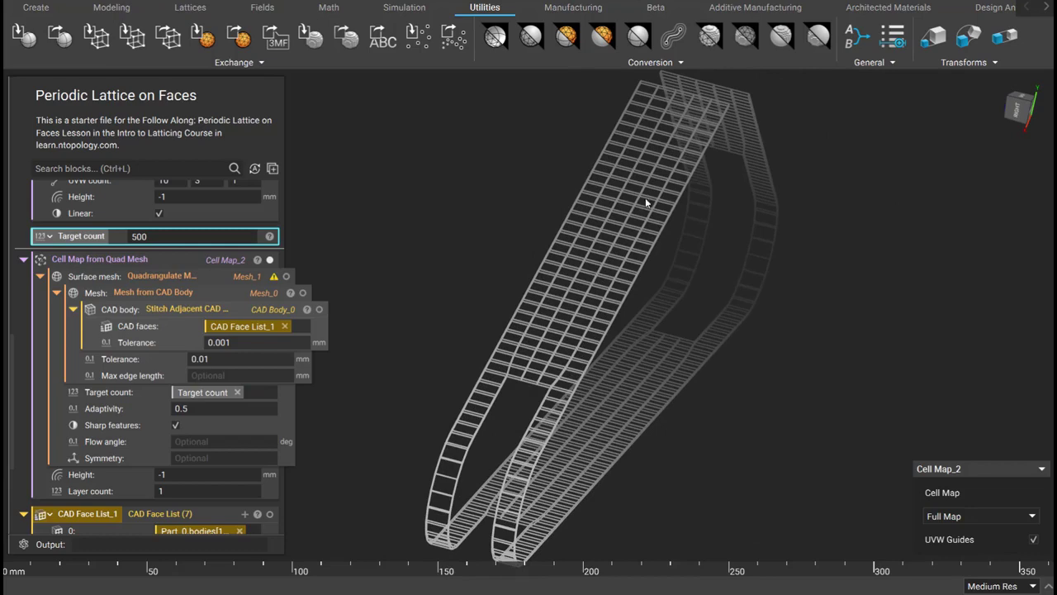
right_drag(656, 227, 590, 215)
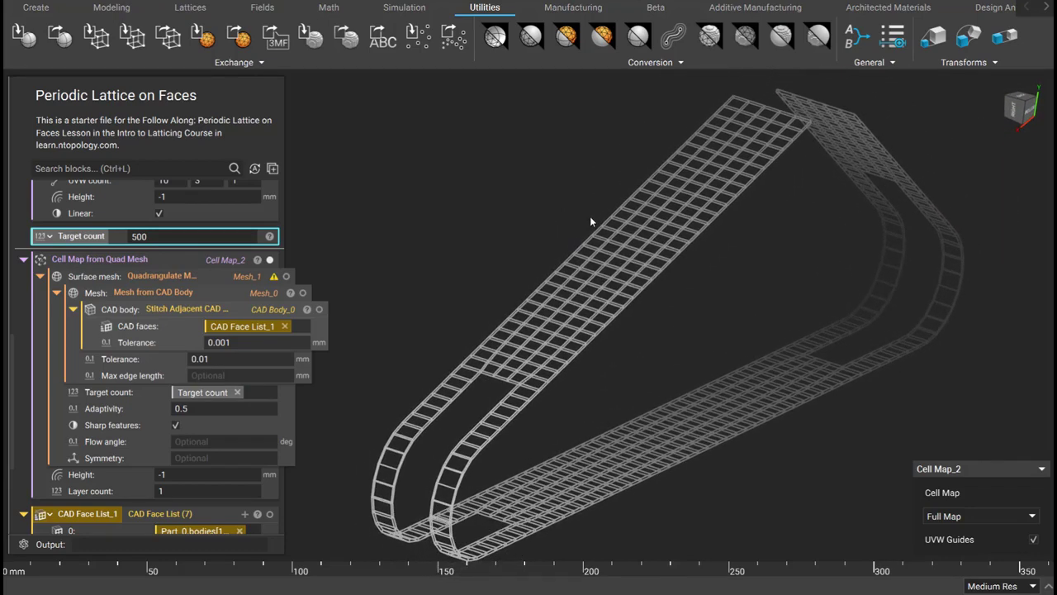
- Make the Cell Map from Quad Mesh block a variable named Mesh CM
click(98, 262)
right_click(99, 264)
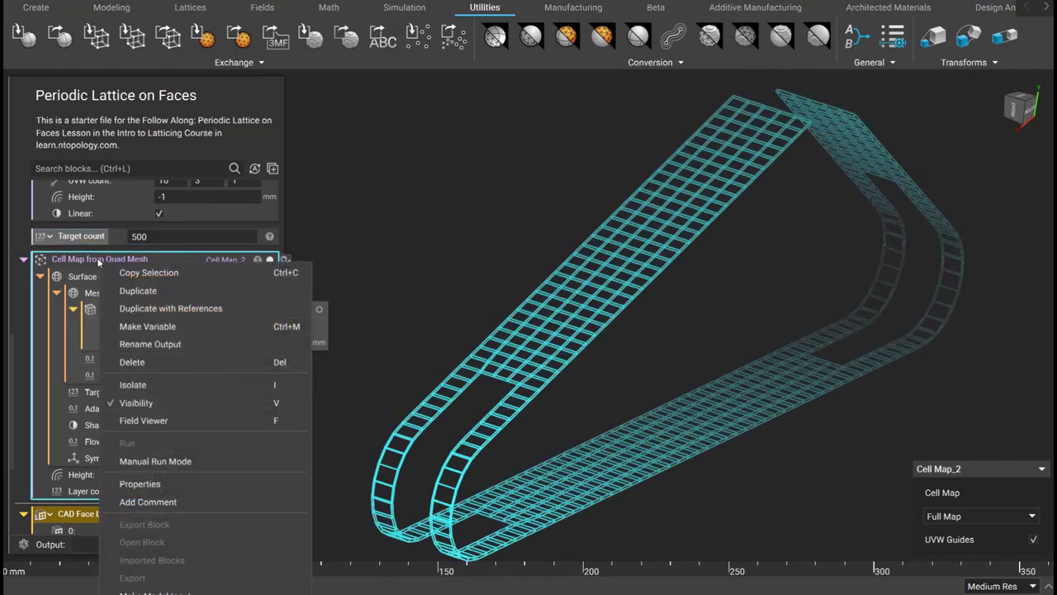
click(157, 327)
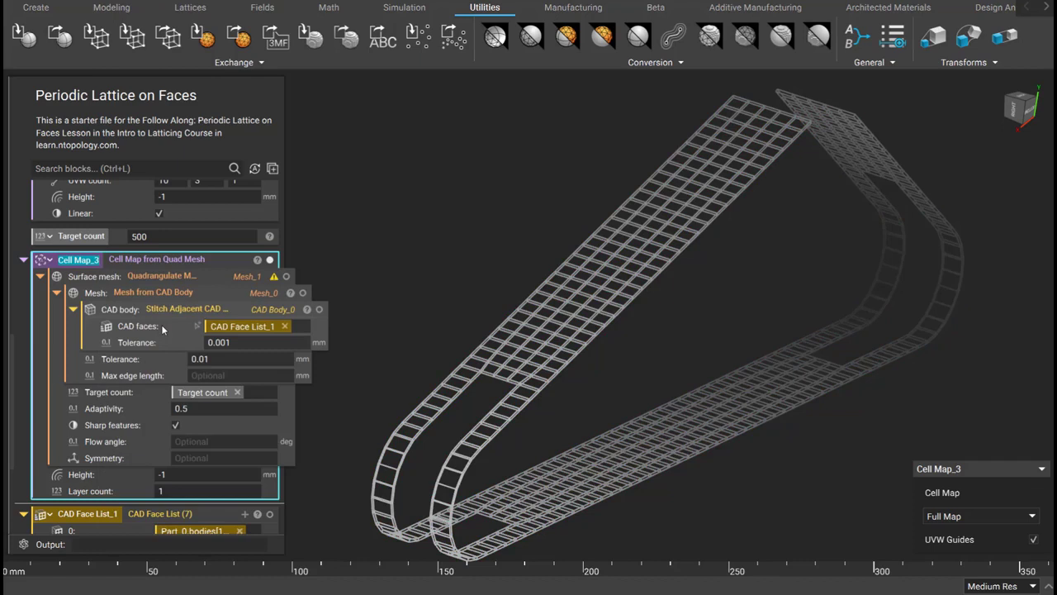
text(M)
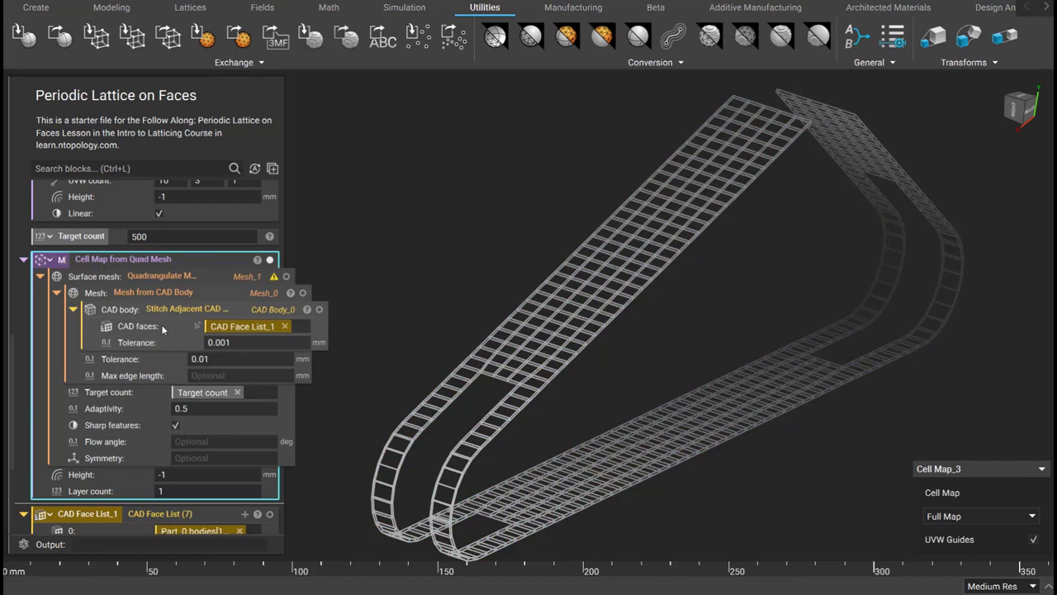
text(esh CM)
key(Return)
- Collapse the Mesh CM, CAD Face List_1, CAD CM and Rect CM blocks in the Cell Map section
click(152, 261)
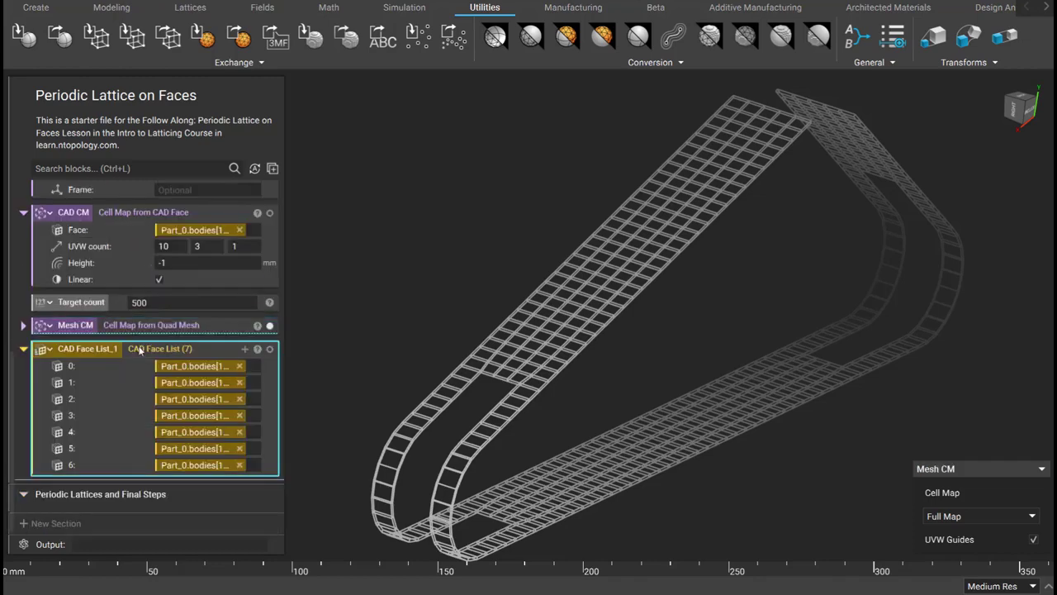
click(133, 348)
click(115, 330)
click(114, 327)
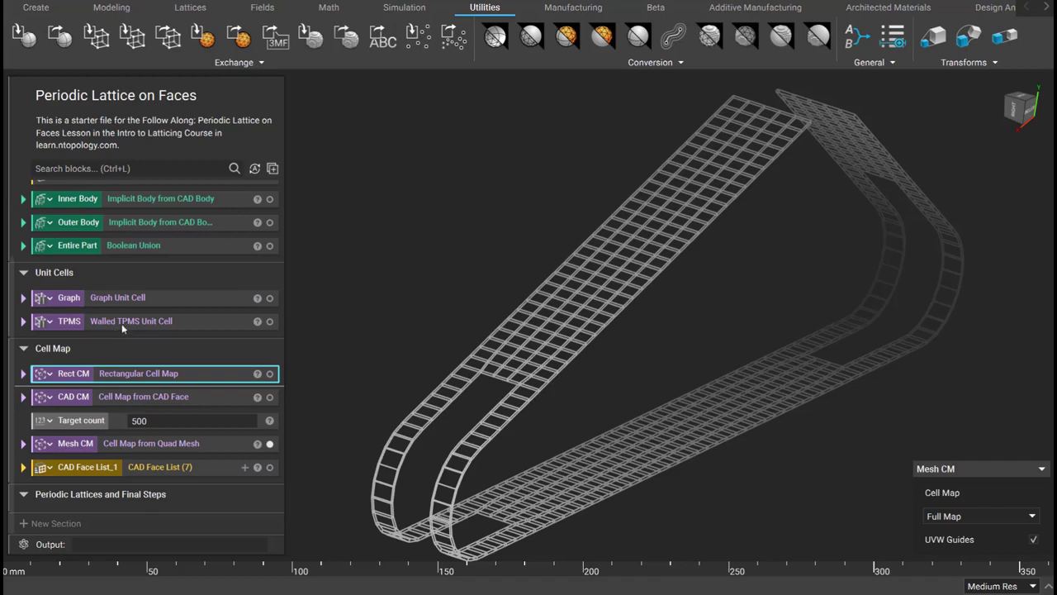
- Add a Periodic Lattice block to the Periodic Lattices and Final Steps section
click(77, 510)
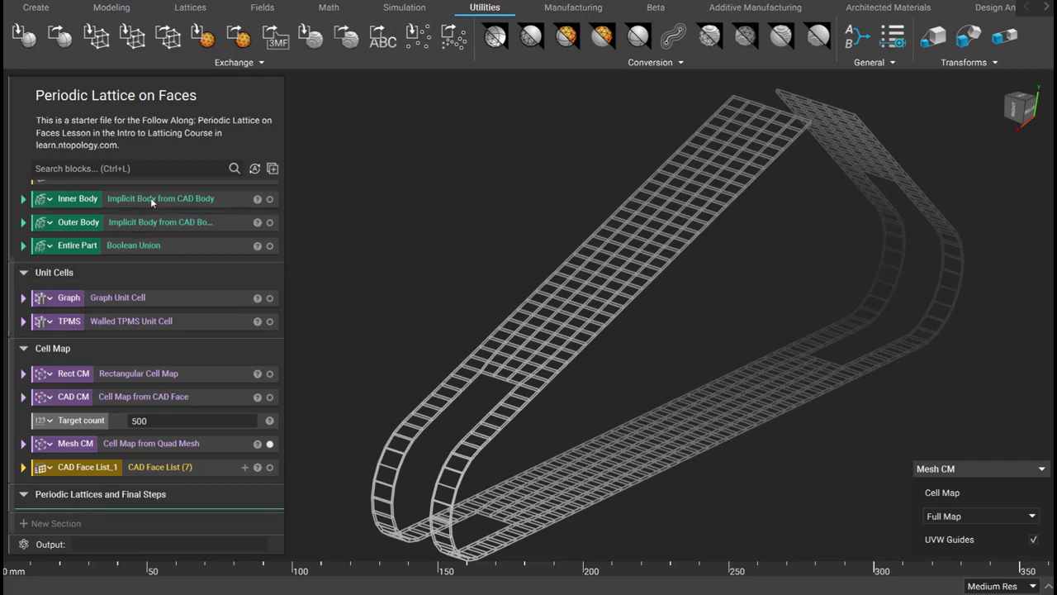
click(198, 8)
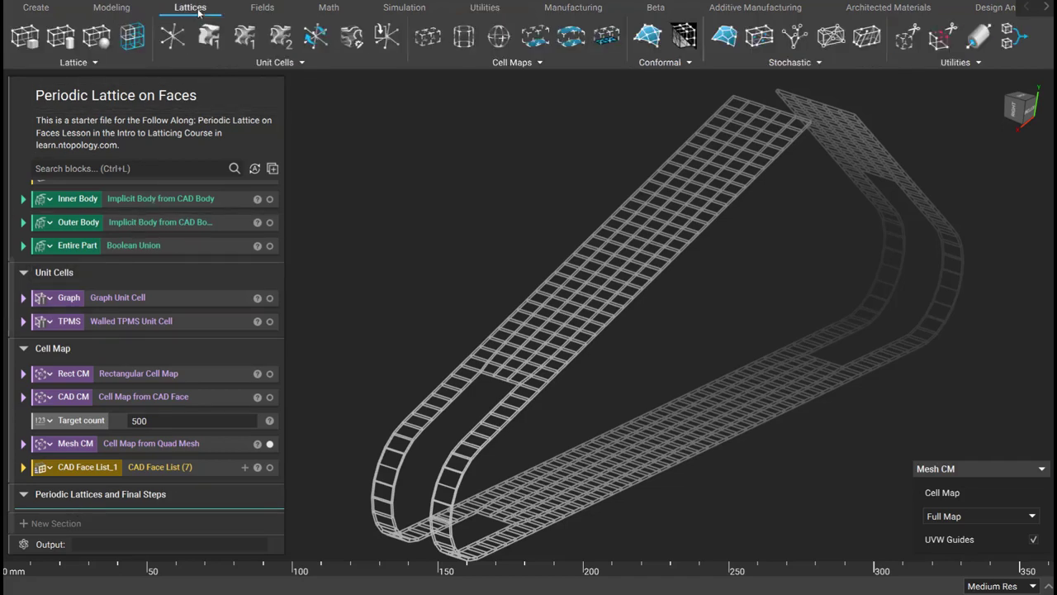
click(87, 62)
click(62, 134)
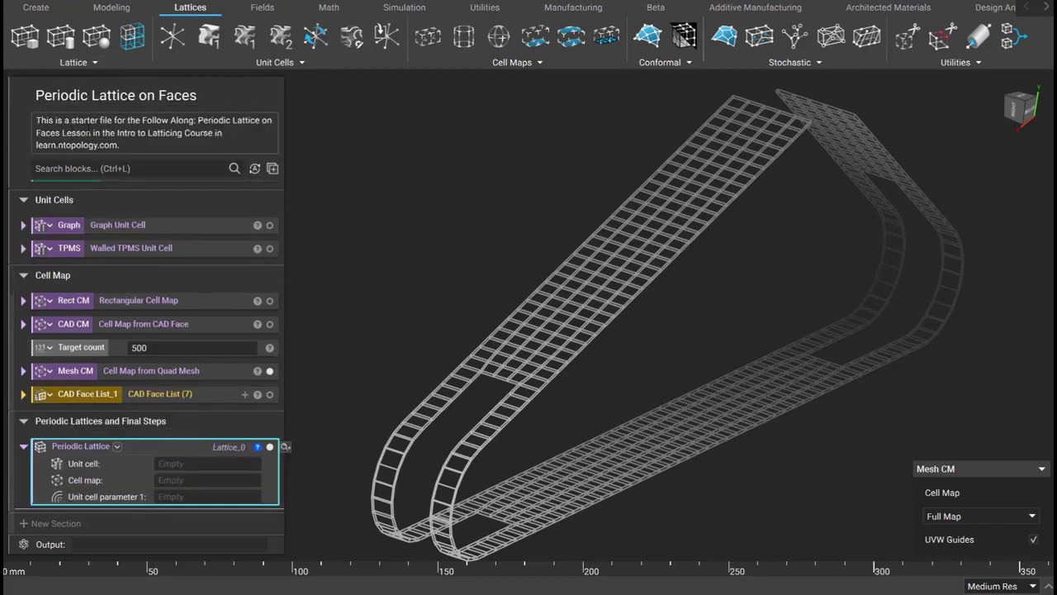
- Define the Periodic Lattice with the TPMS unit cell, the Rect CM cell map and an approximate thickness of 5 mm
drag(69, 248, 159, 466)
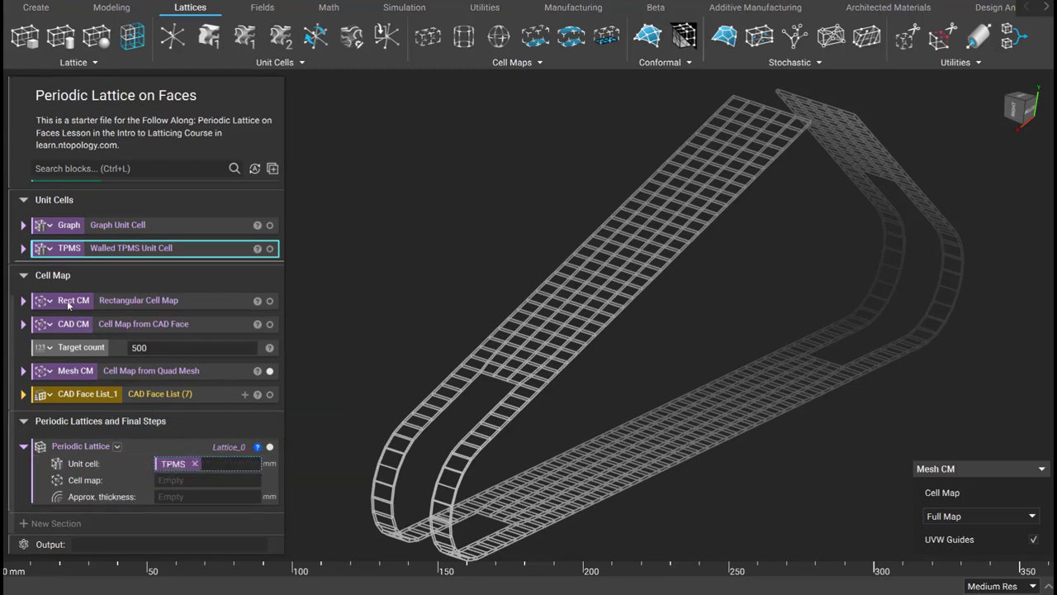
drag(68, 302, 209, 489)
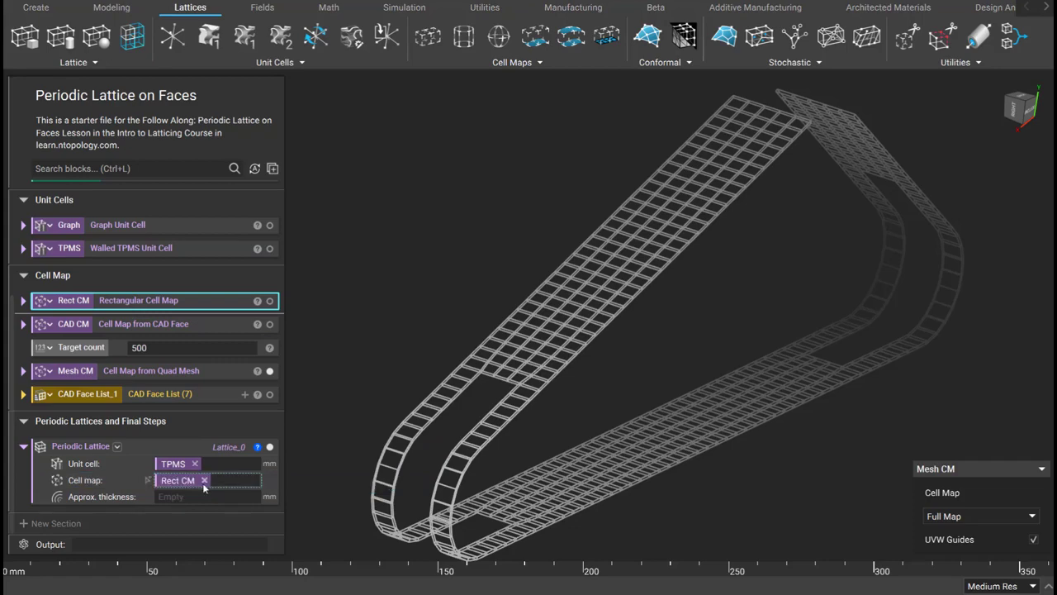
click(170, 496)
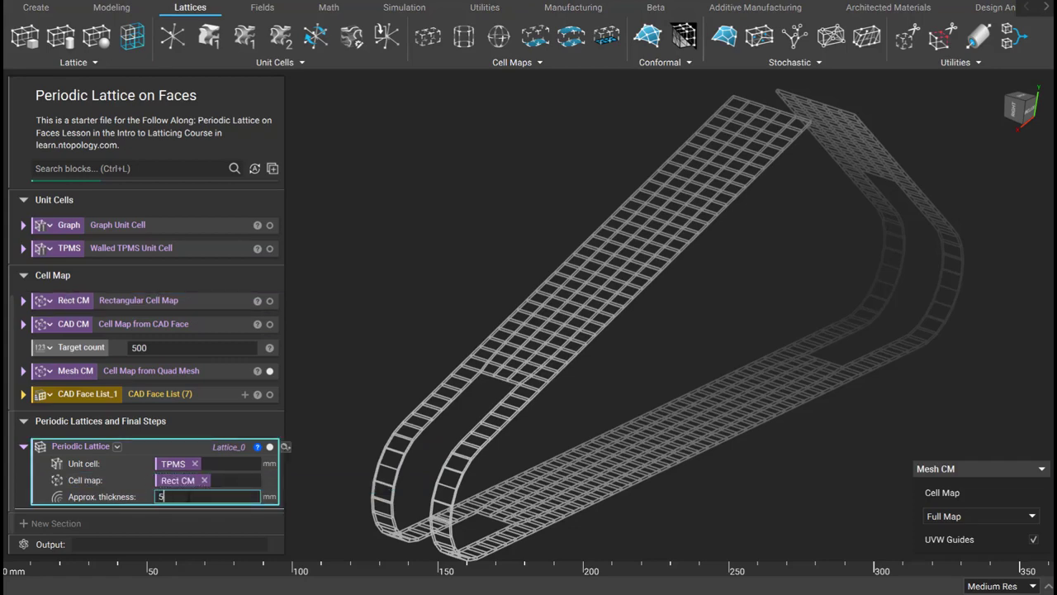
key(Return)
- Isolate the TPMS periodic lattice in the view and make it a variable named Inner Lattice
right_drag(519, 227, 818, 233)
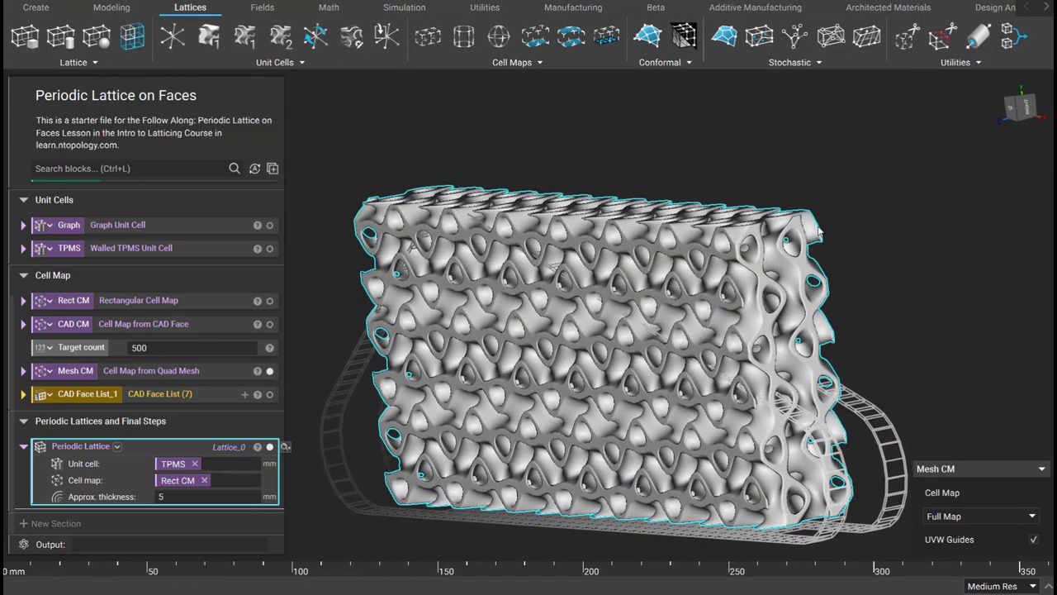
key(i)
right_drag(576, 339, 618, 364)
right_click(161, 452)
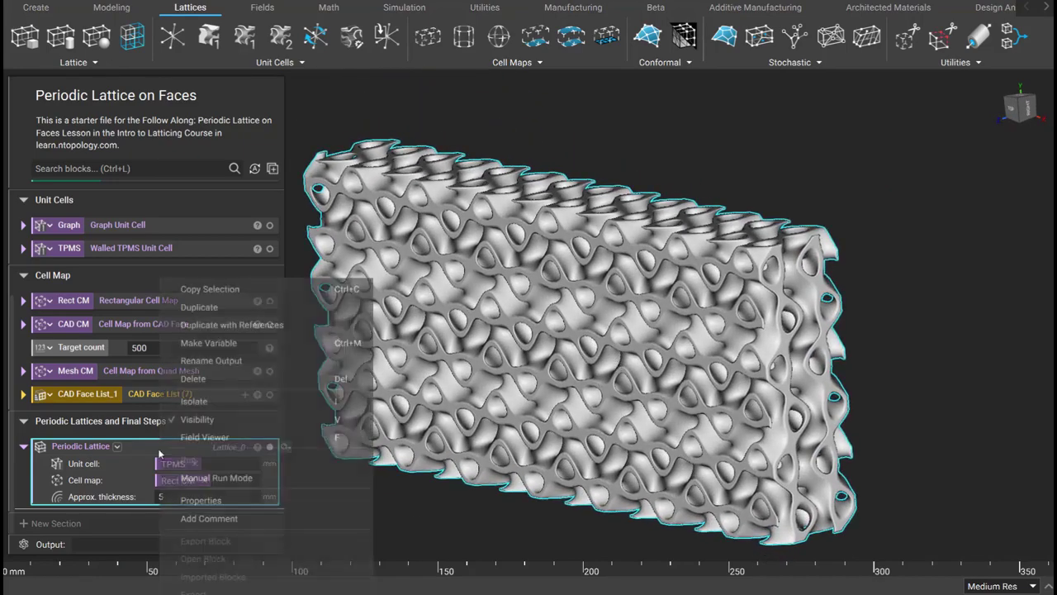
click(224, 347)
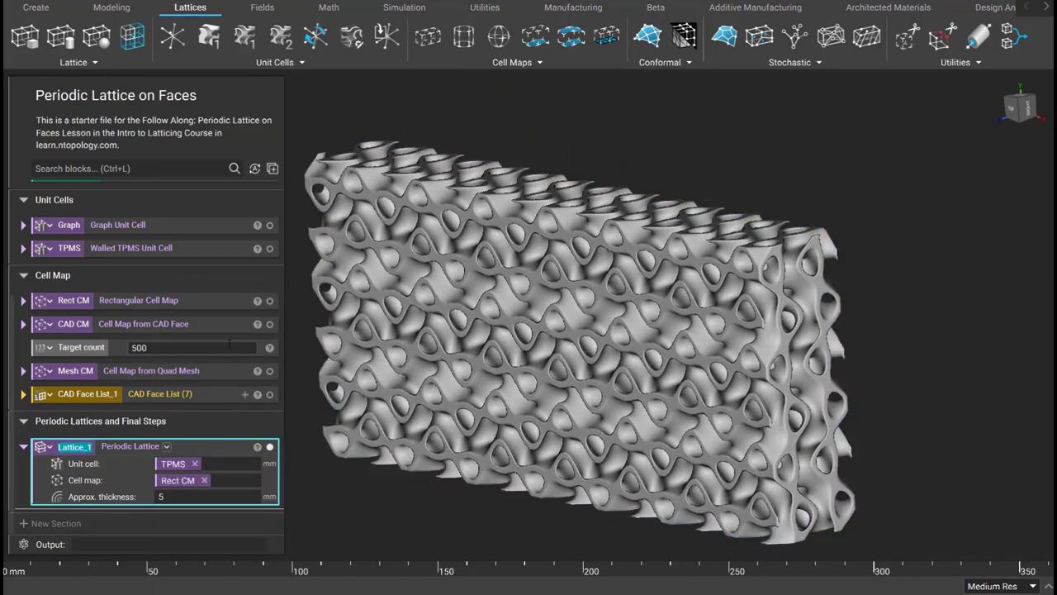
text(Inner La)
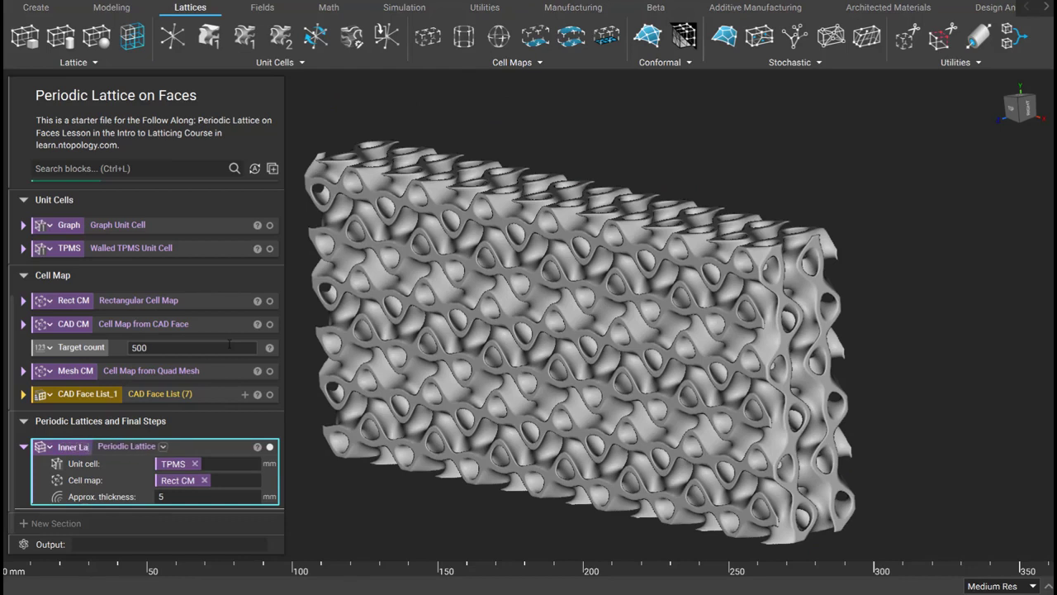
text(ttice)
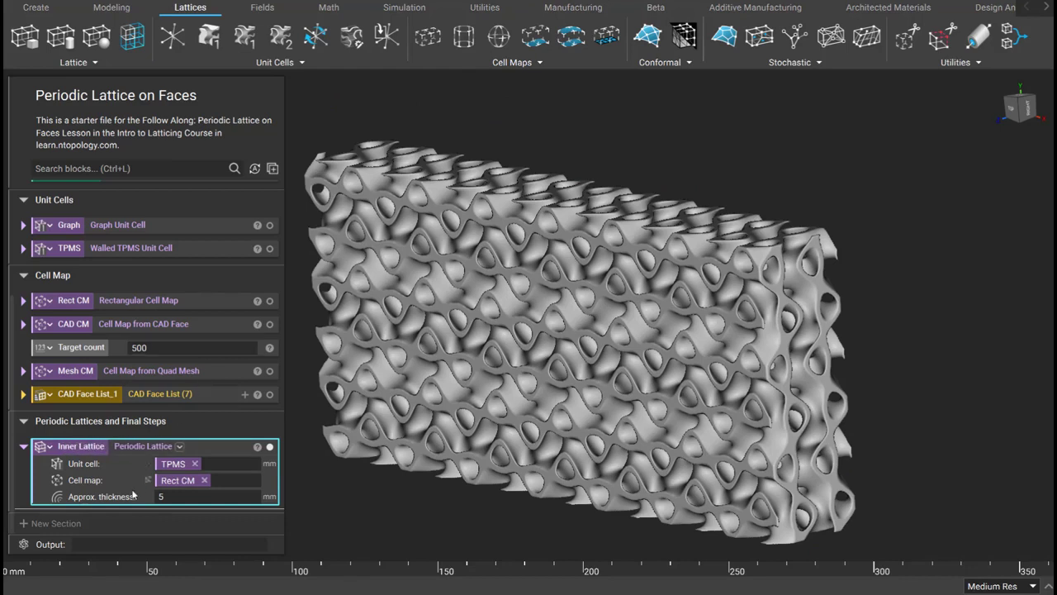
- Add a second Periodic Lattice block below the Inner Lattice variable
click(132, 168)
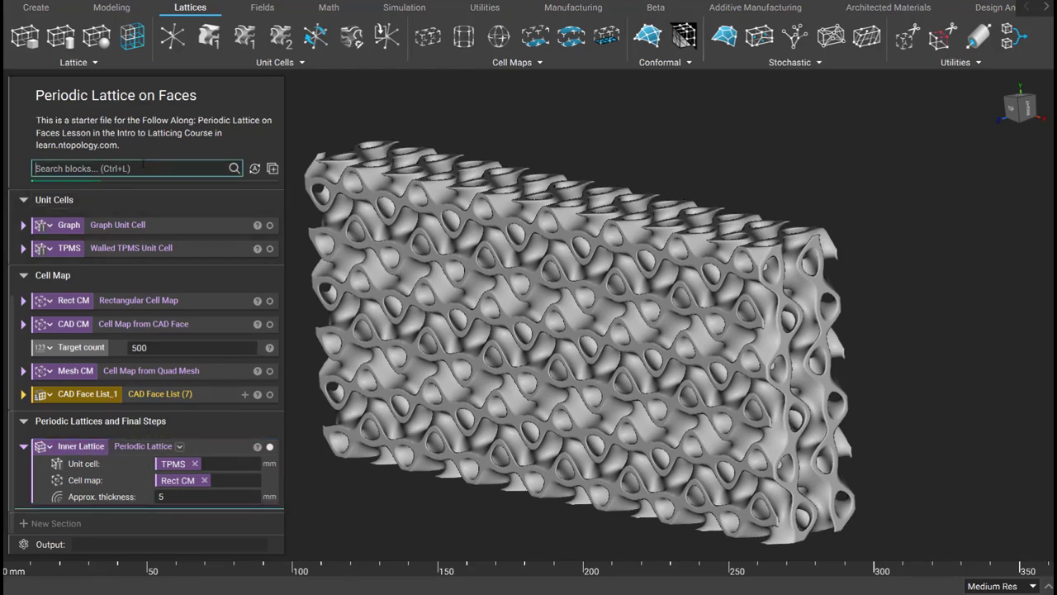
click(77, 62)
click(60, 132)
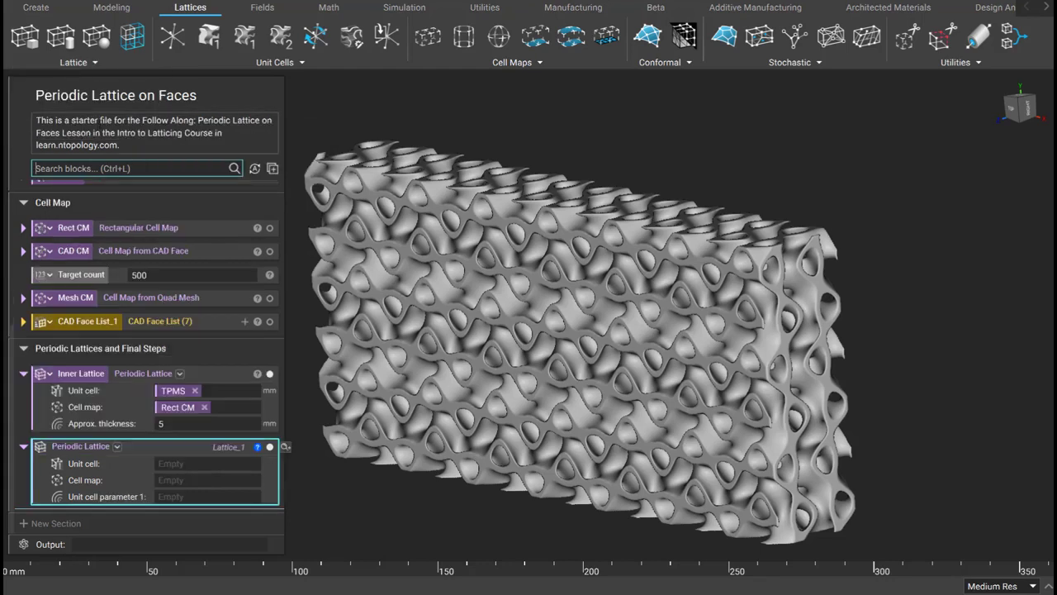
- Define the new Periodic Lattice with the Graph unit cell, the CAD CM cell map and a thickness of 1 mm
scroll(64, 252, up, 2)
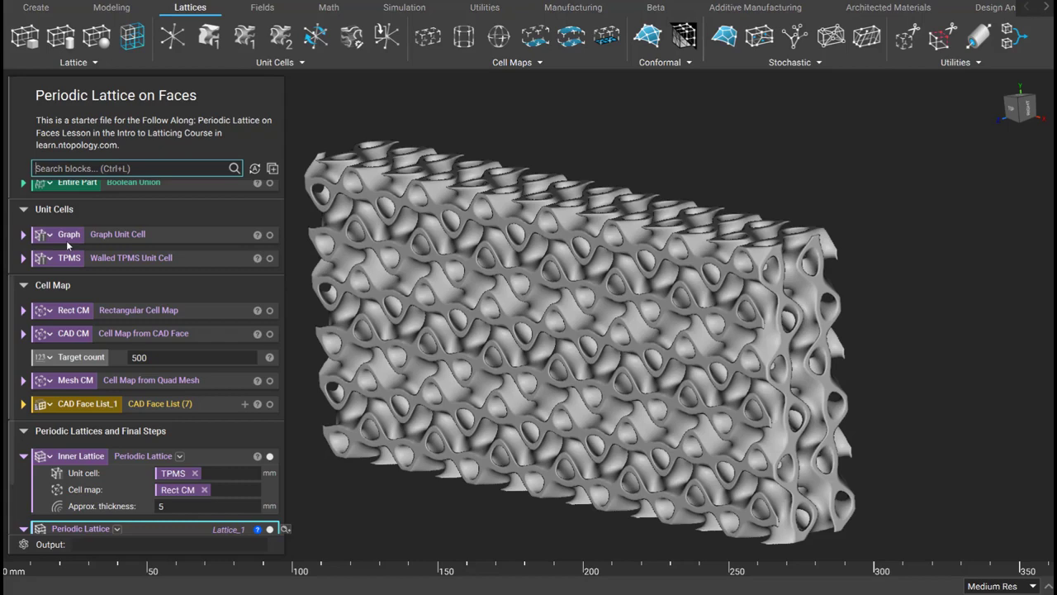
click(69, 237)
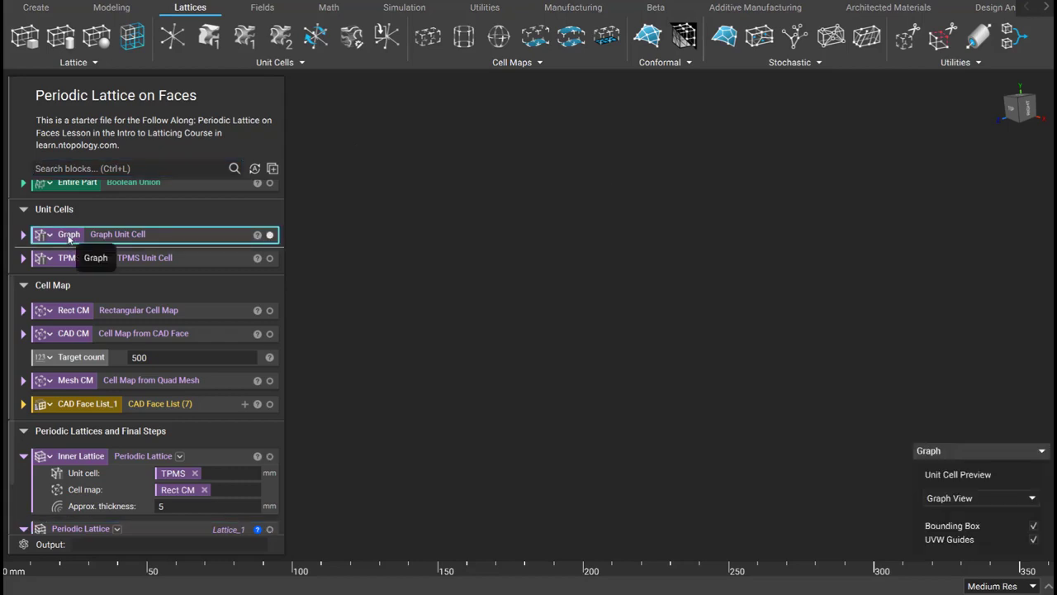
right_drag(424, 209, 660, 33)
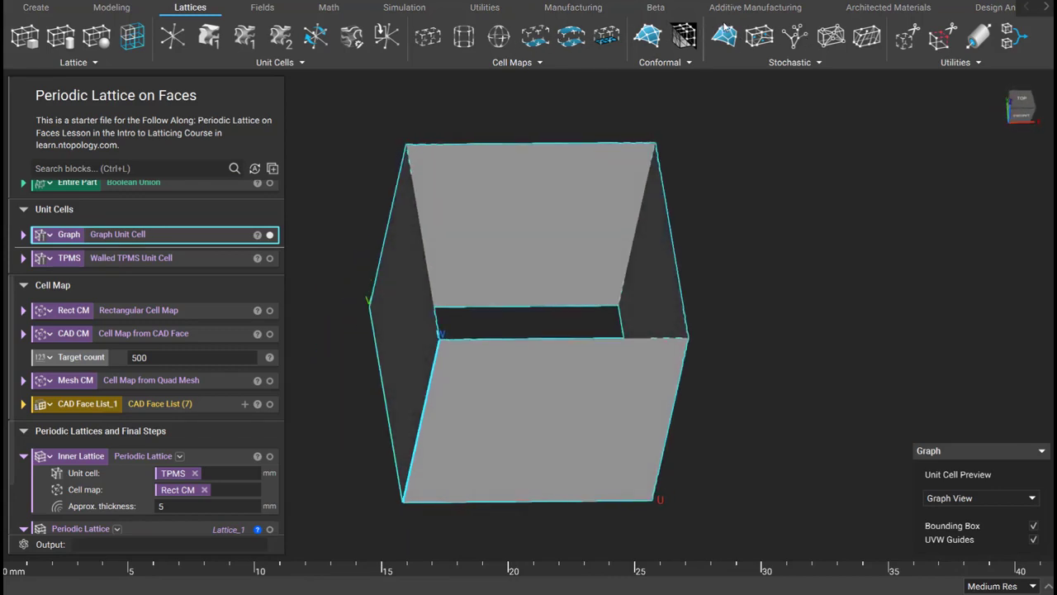
drag(62, 238, 137, 462)
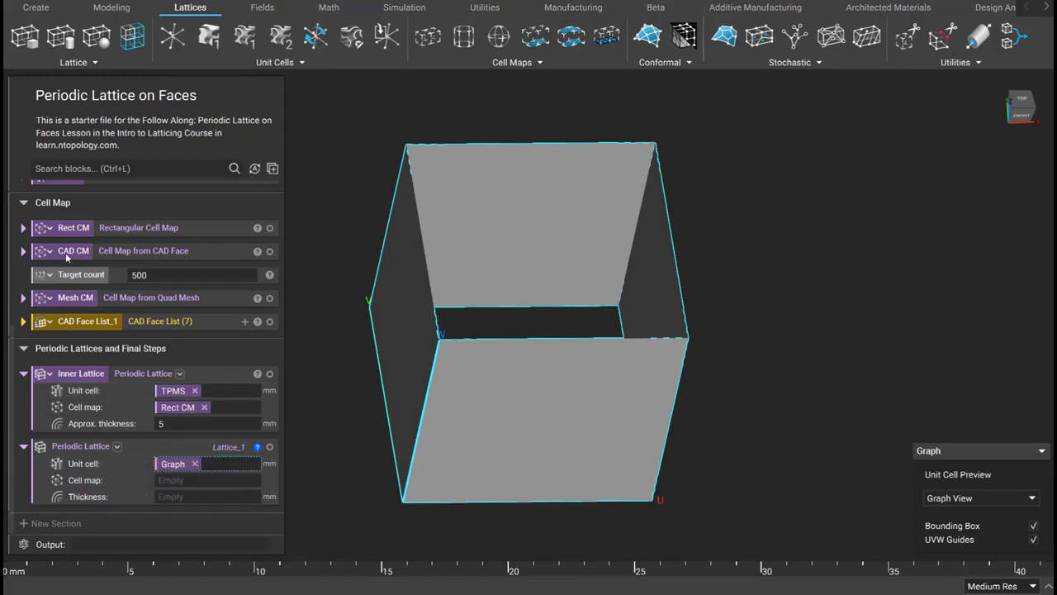
click(65, 253)
drag(66, 256, 168, 481)
click(177, 496)
text(1)
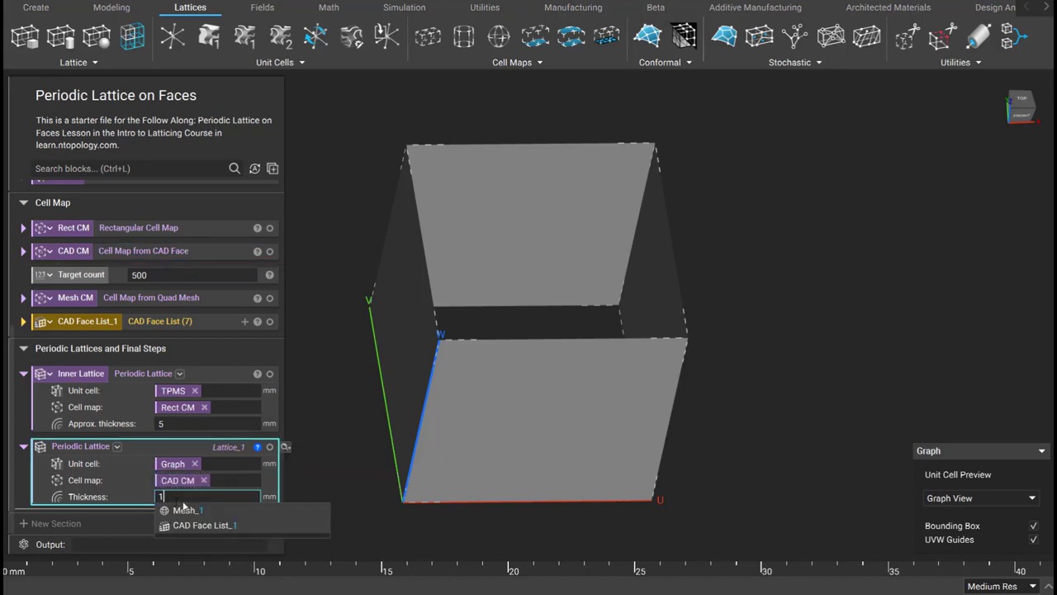
key(Return)
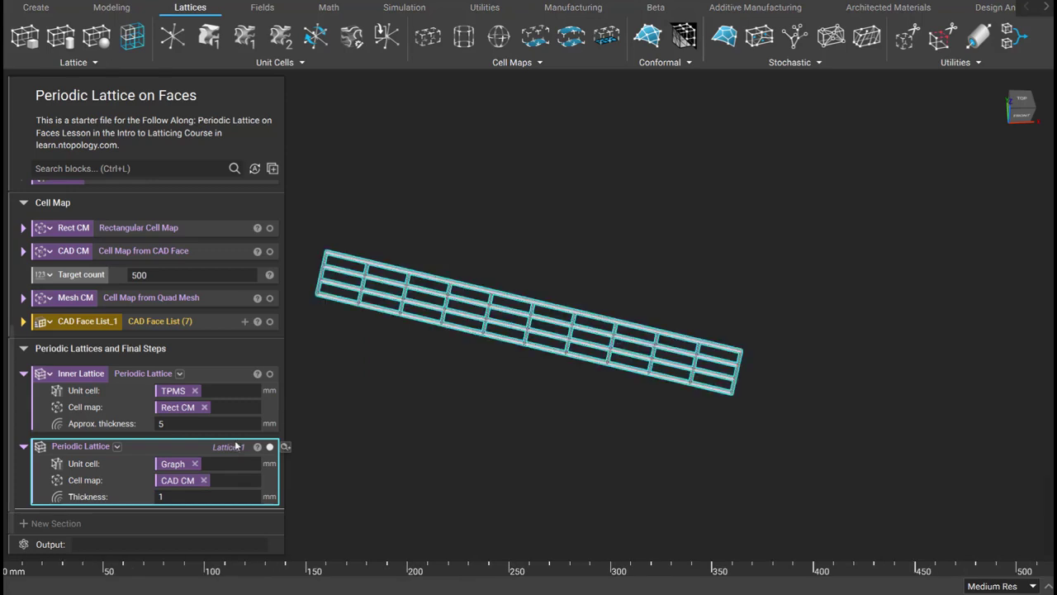
- Show the Entire Part body together with the graph lattice and examine how the lattice sits on the bracket's face
right_drag(460, 384, 375, 388)
scroll(180, 341, up, 3)
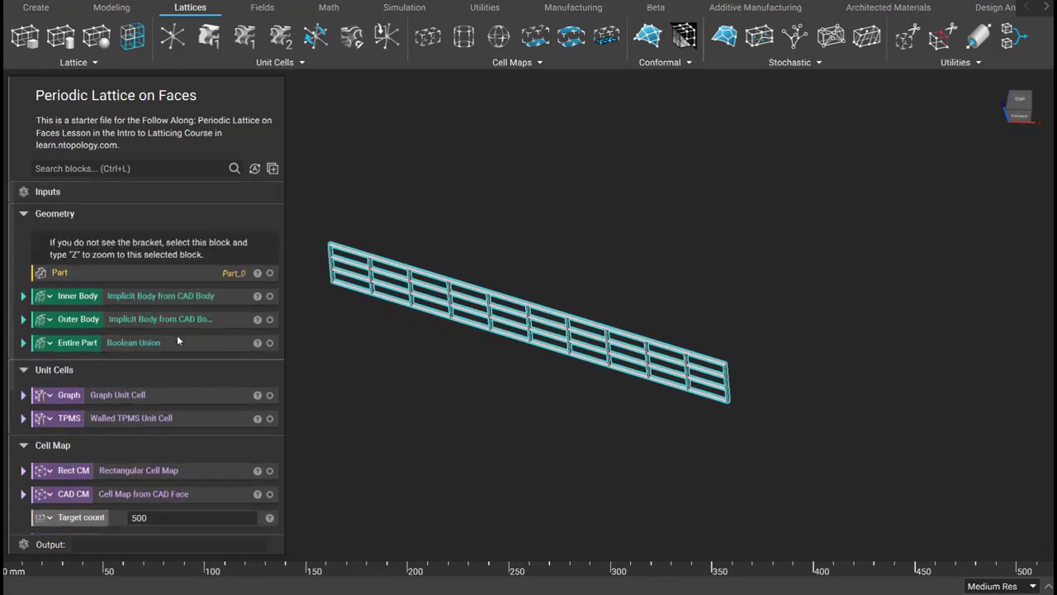
click(270, 342)
right_drag(420, 305, 295, 488)
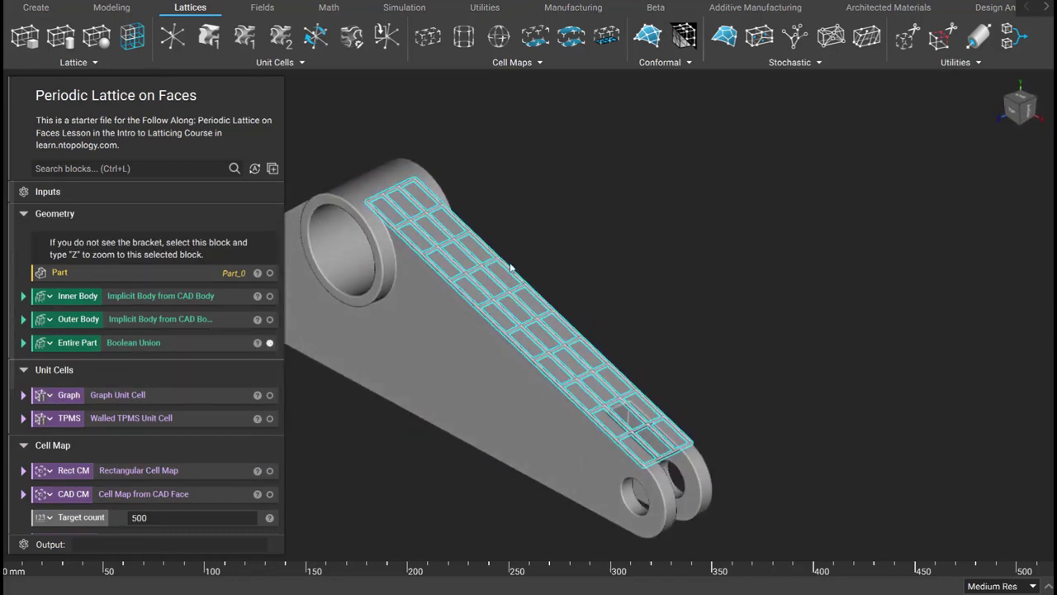
right_drag(488, 246, 463, 275)
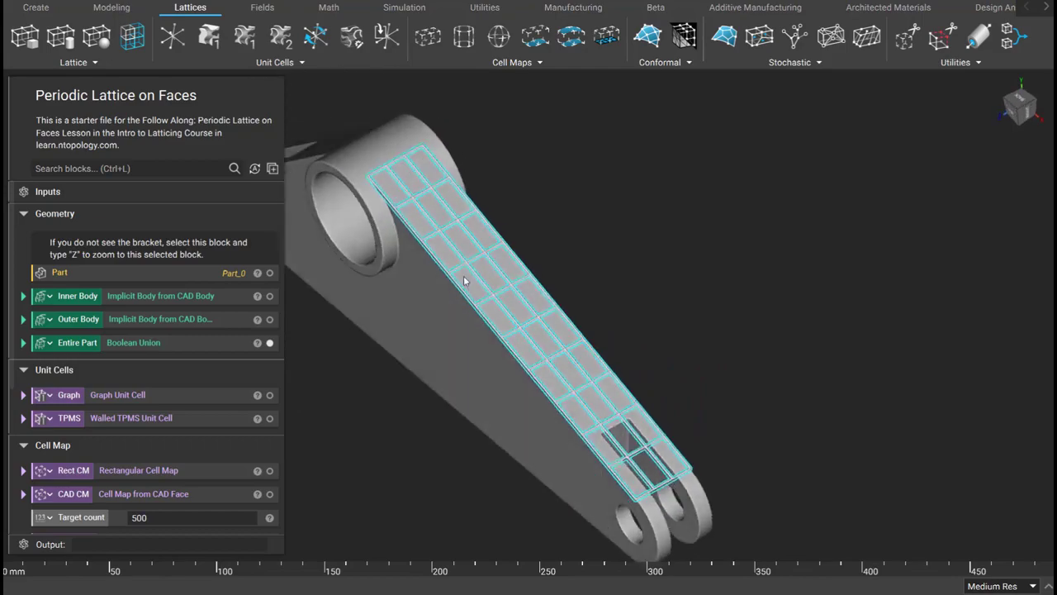
scroll(459, 246, up, 3)
scroll(459, 247, up, 3)
right_drag(532, 250, 616, 135)
scroll(624, 185, down, 5)
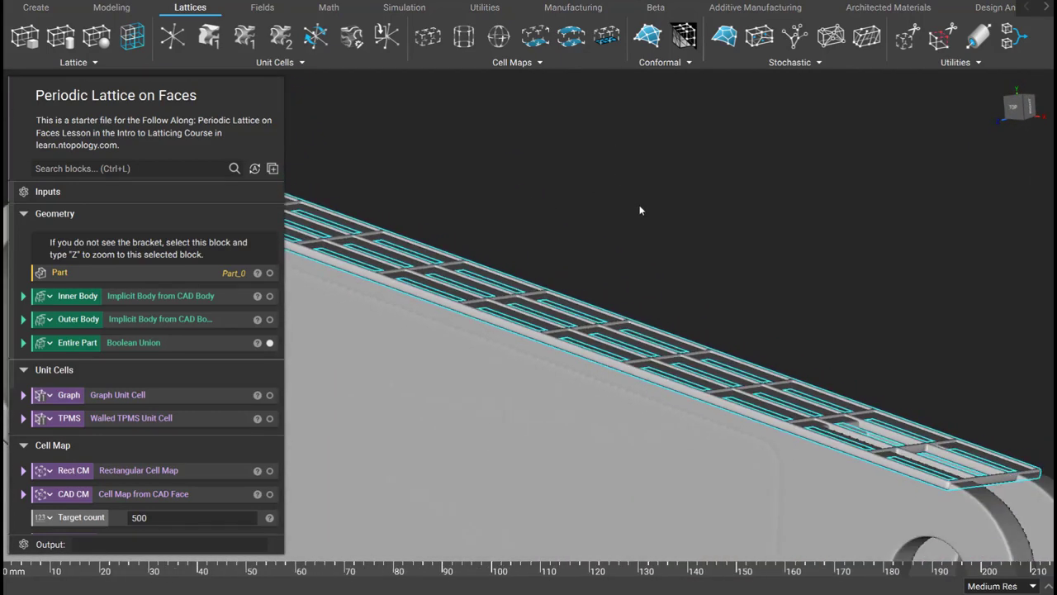
right_drag(639, 256, 621, 279)
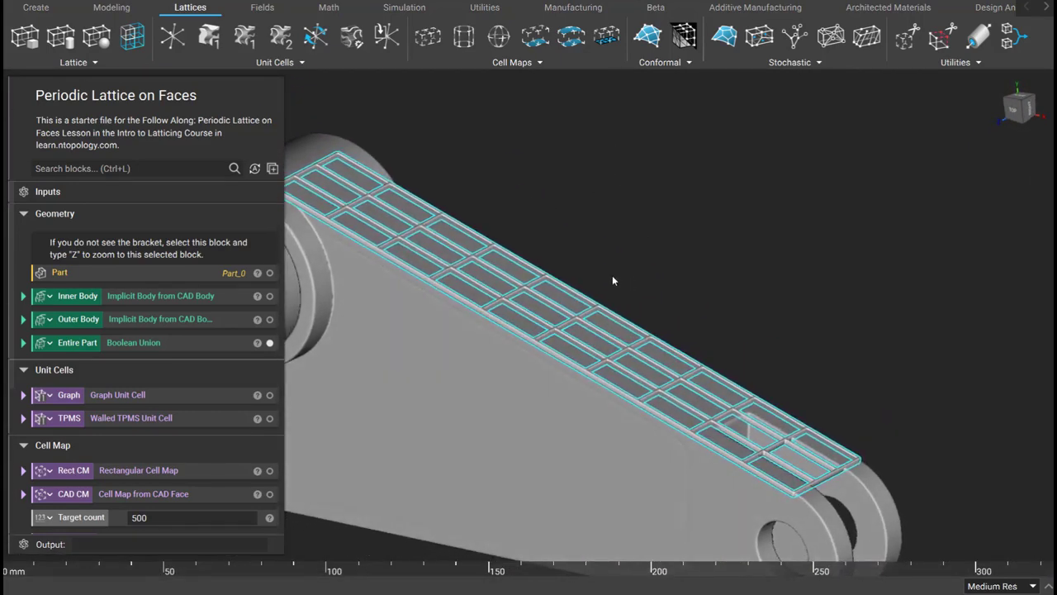
- Make the graph-based Periodic Lattice a variable named Texture
scroll(128, 314, down, 5)
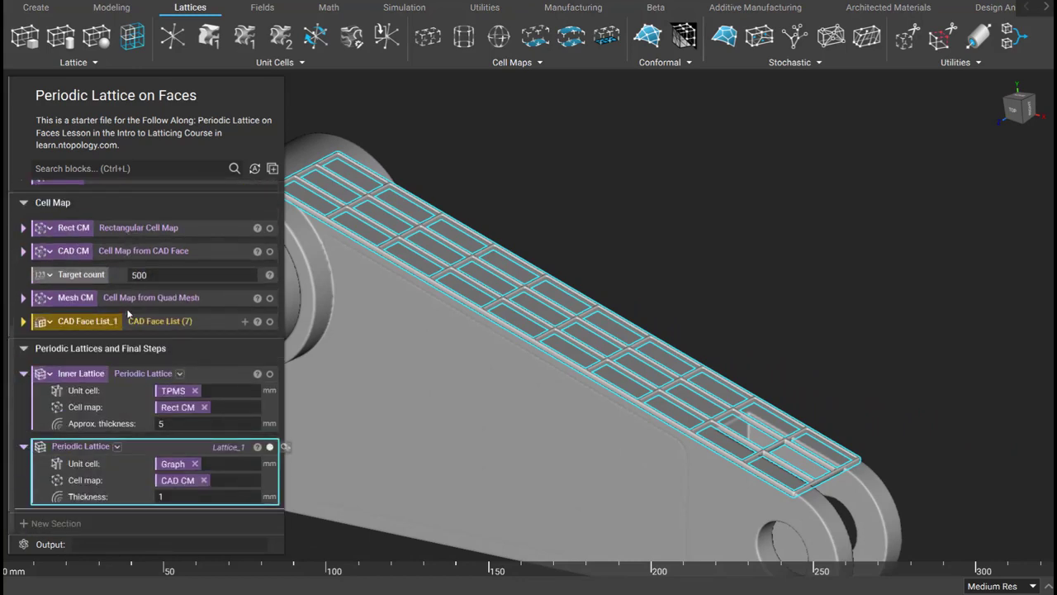
right_click(69, 449)
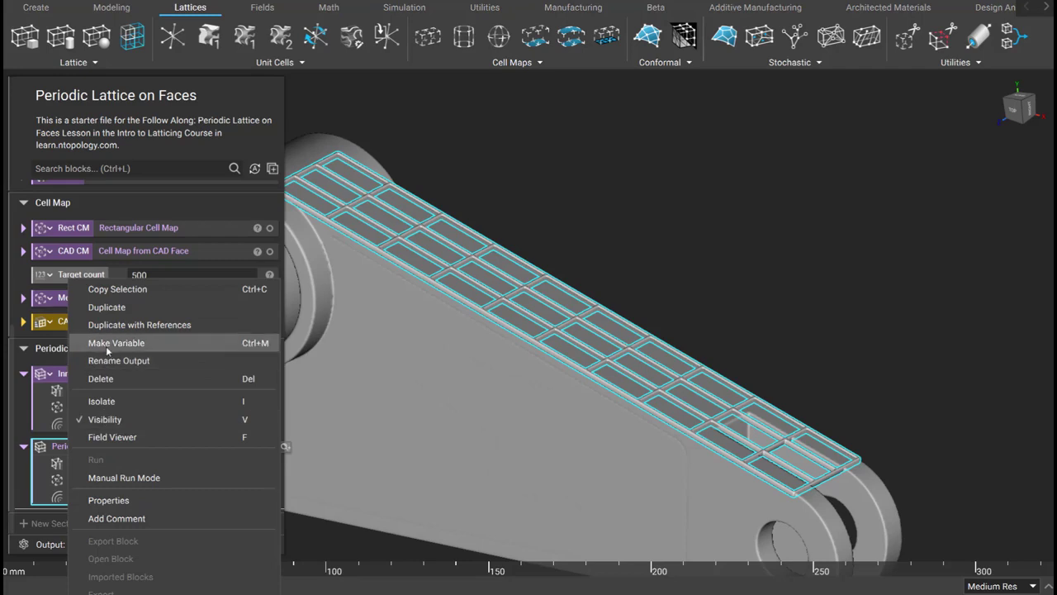
click(342, 340)
text(Texture)
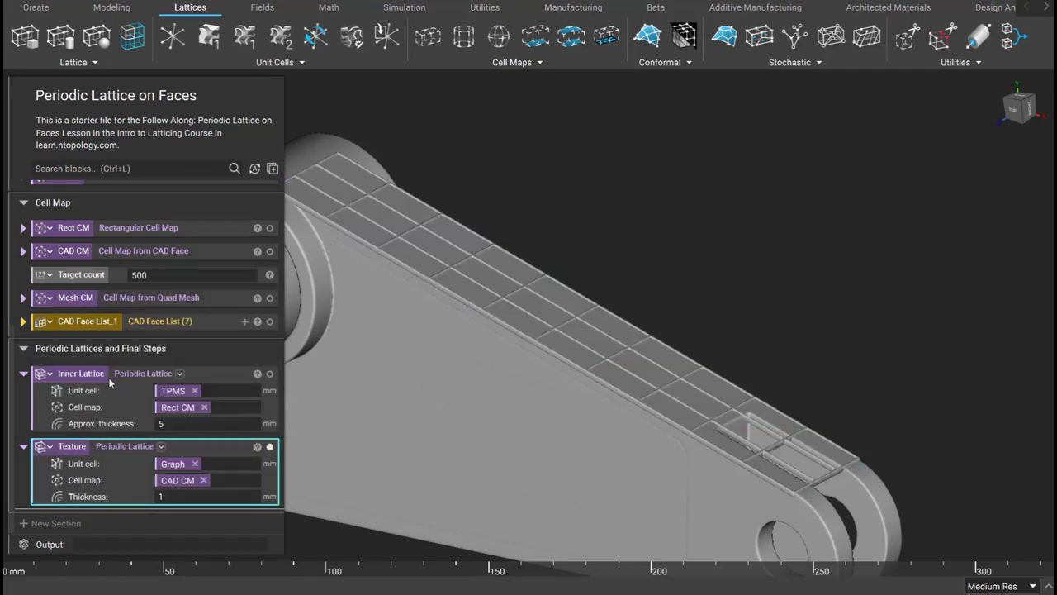
- Add a Boolean Intersect block with Inner Lattice and Inner Body as its two bodies
right_drag(548, 293, 519, 176)
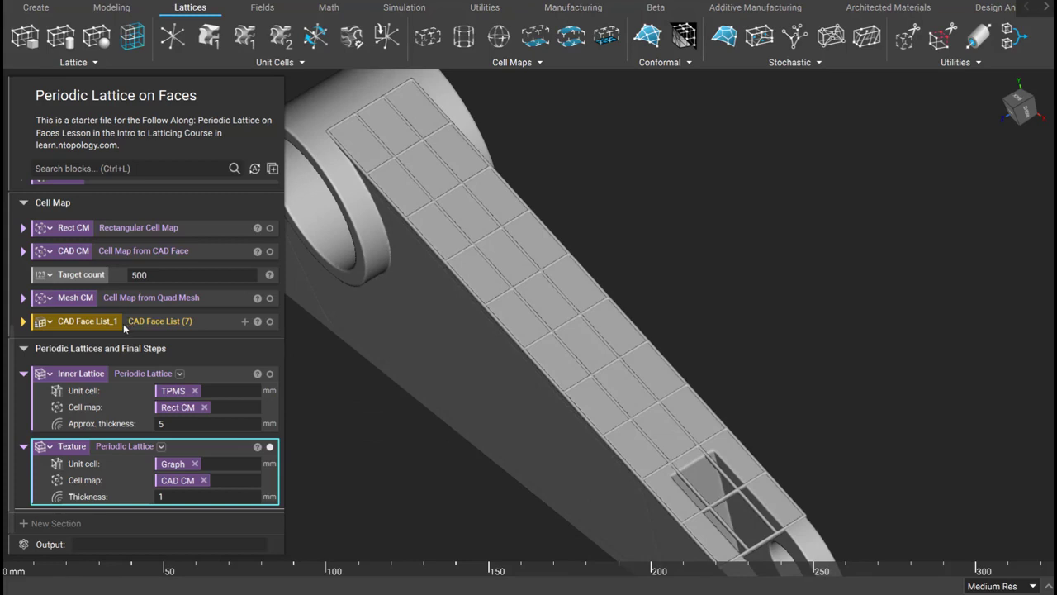
click(115, 8)
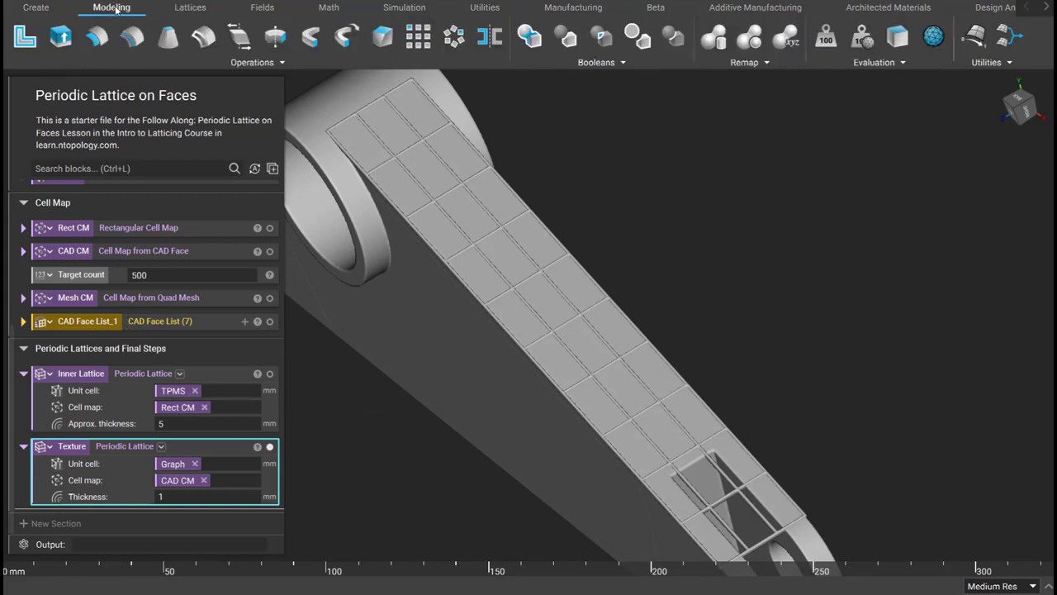
click(593, 63)
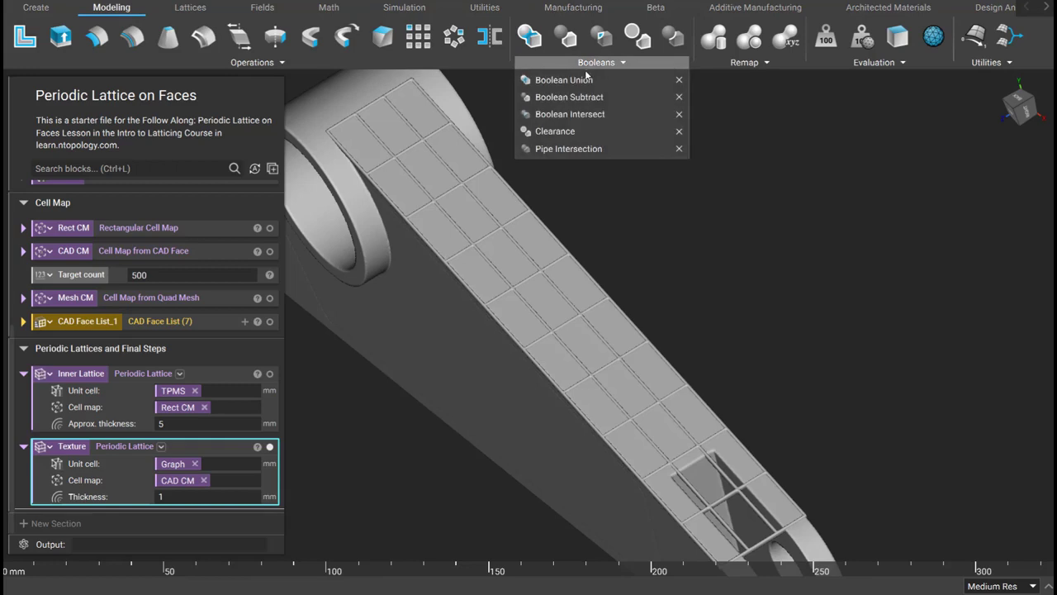
click(579, 116)
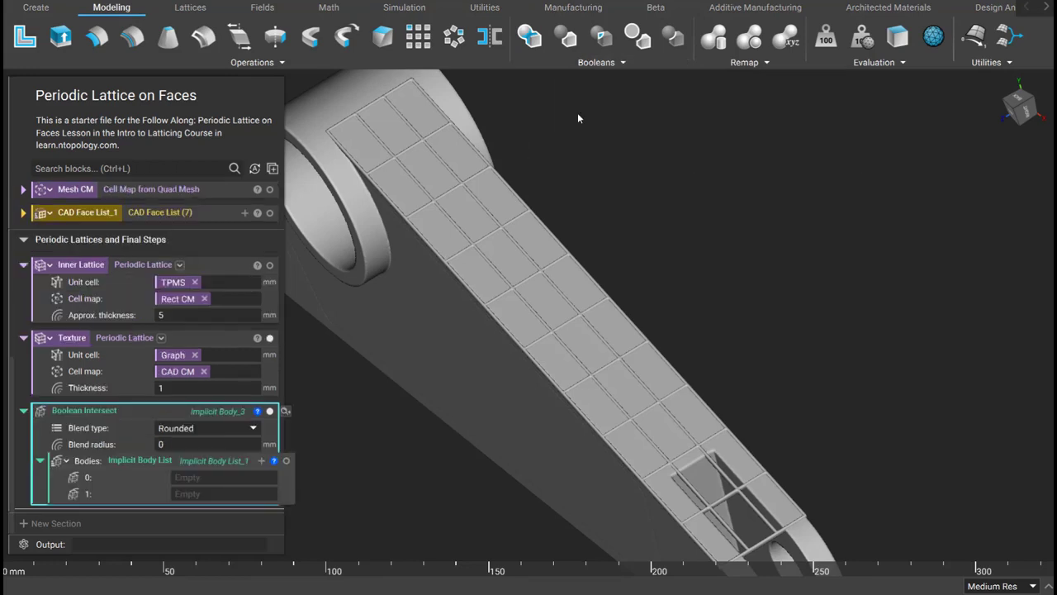
drag(83, 266, 216, 476)
click(211, 493)
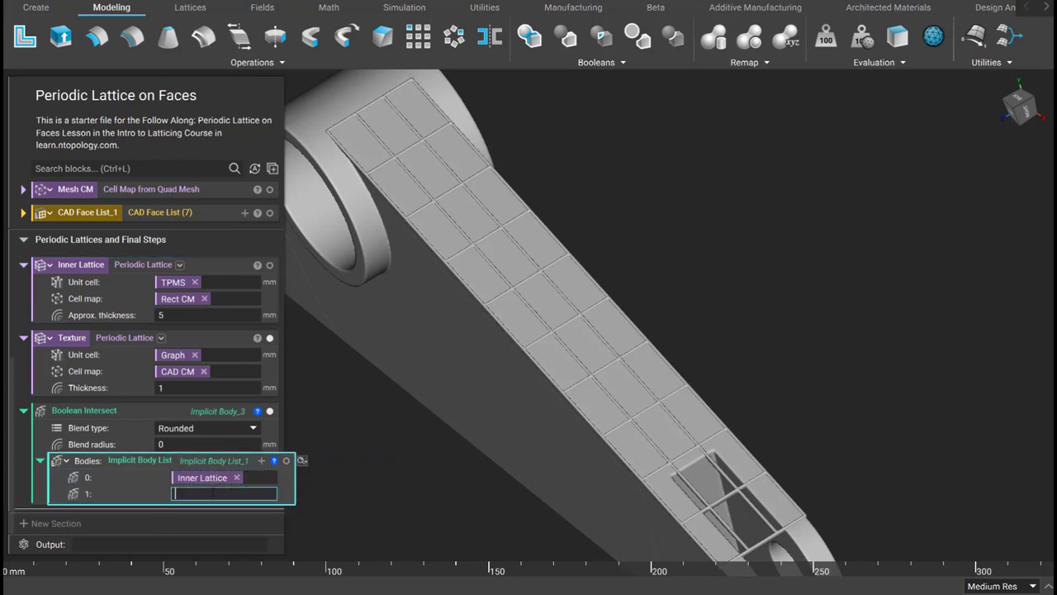
click(218, 540)
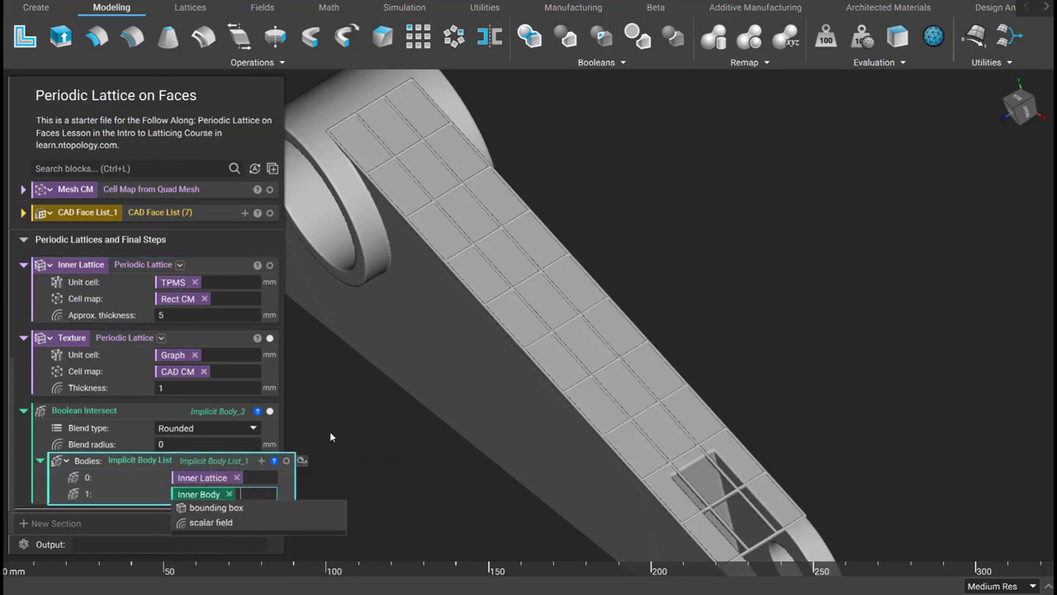
click(318, 411)
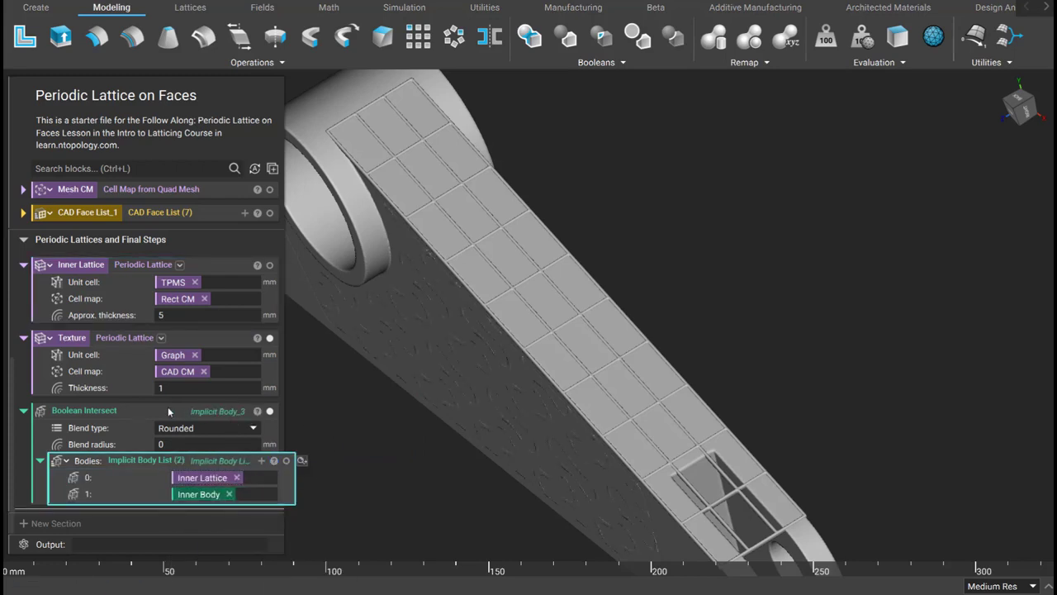
- Isolate the Boolean Intersect result and examine the trimmed inner lattice
click(164, 411)
key(i)
right_drag(353, 409, 434, 318)
middle_drag(433, 318, 579, 236)
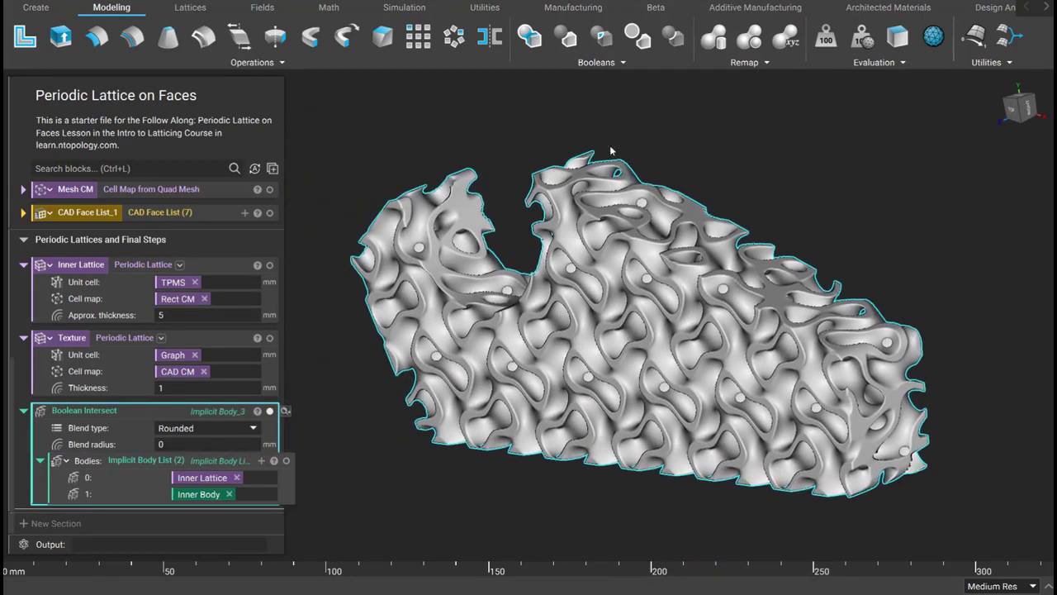
- Add a Boolean Union block combining the Boolean Intersect block with Outer Body
click(596, 62)
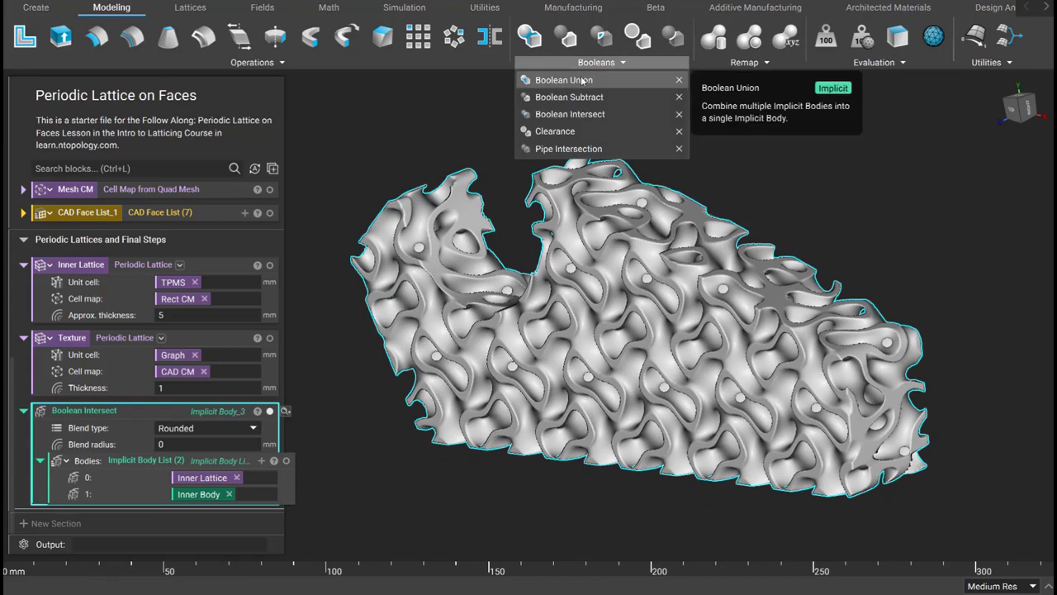
click(563, 80)
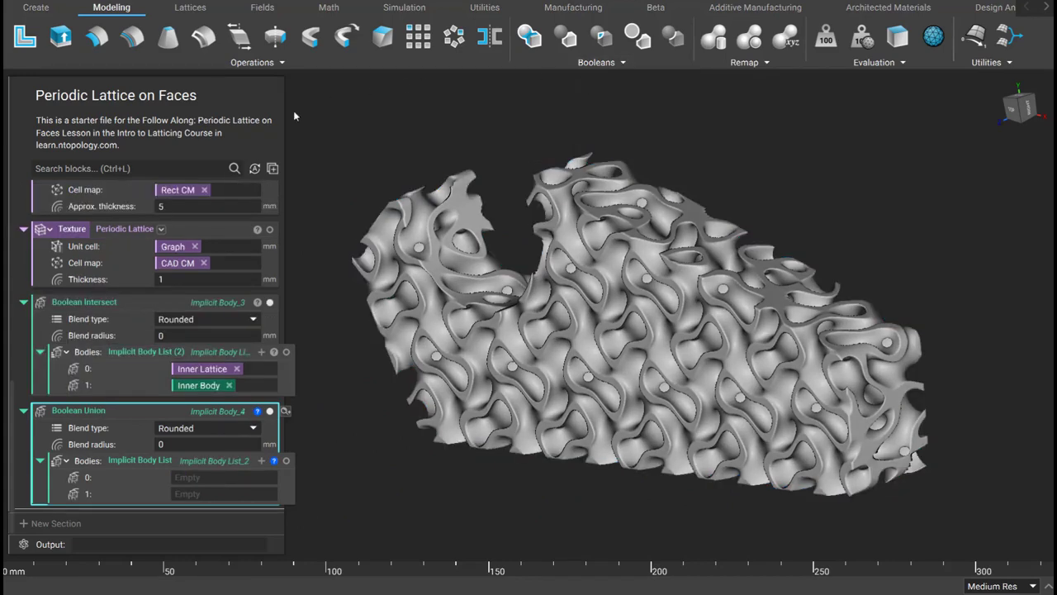
click(88, 299)
drag(89, 300, 196, 476)
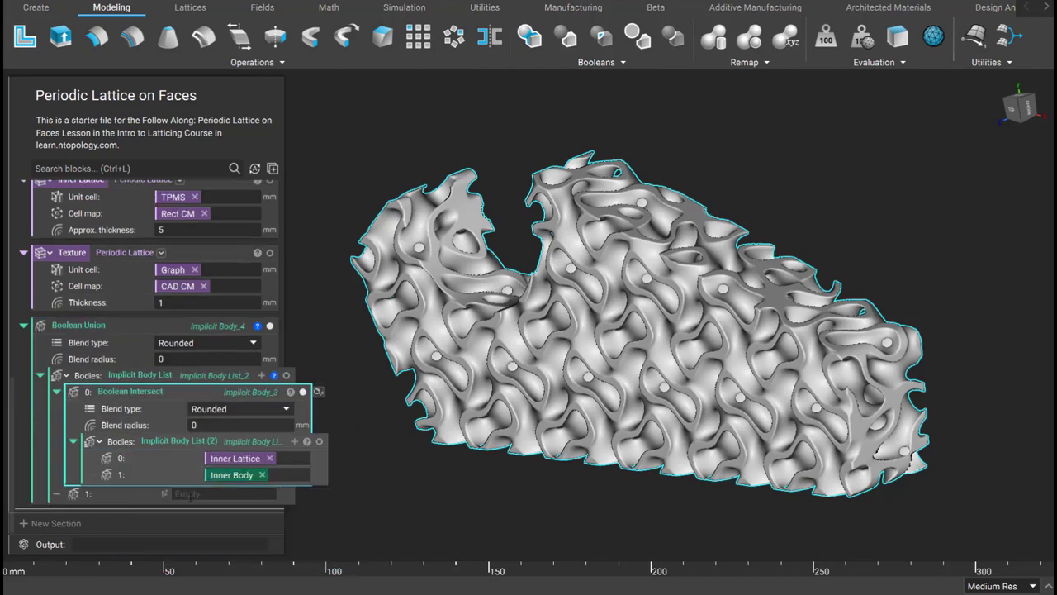
click(188, 496)
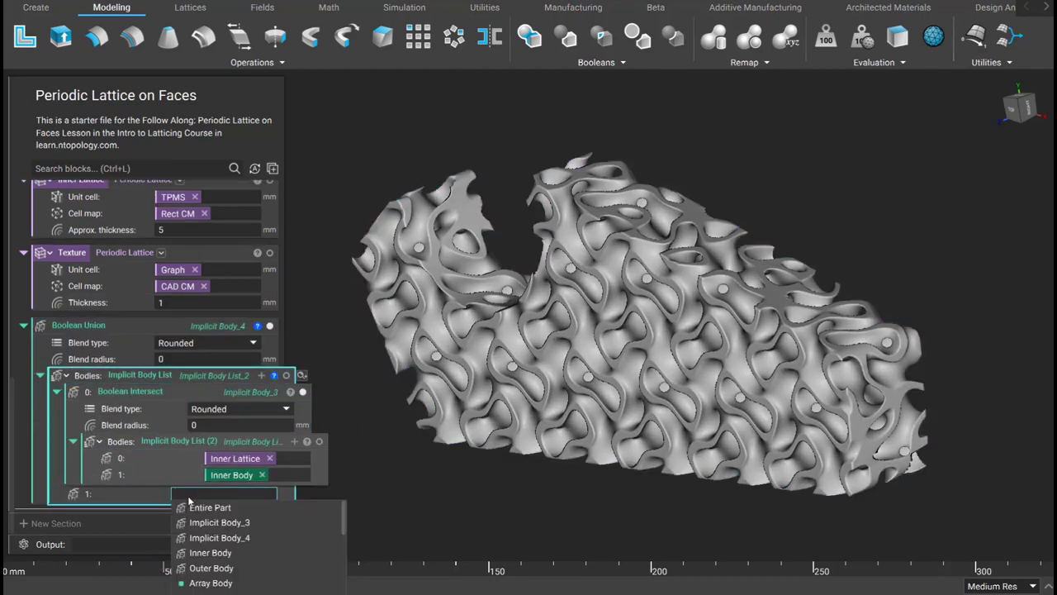
click(207, 567)
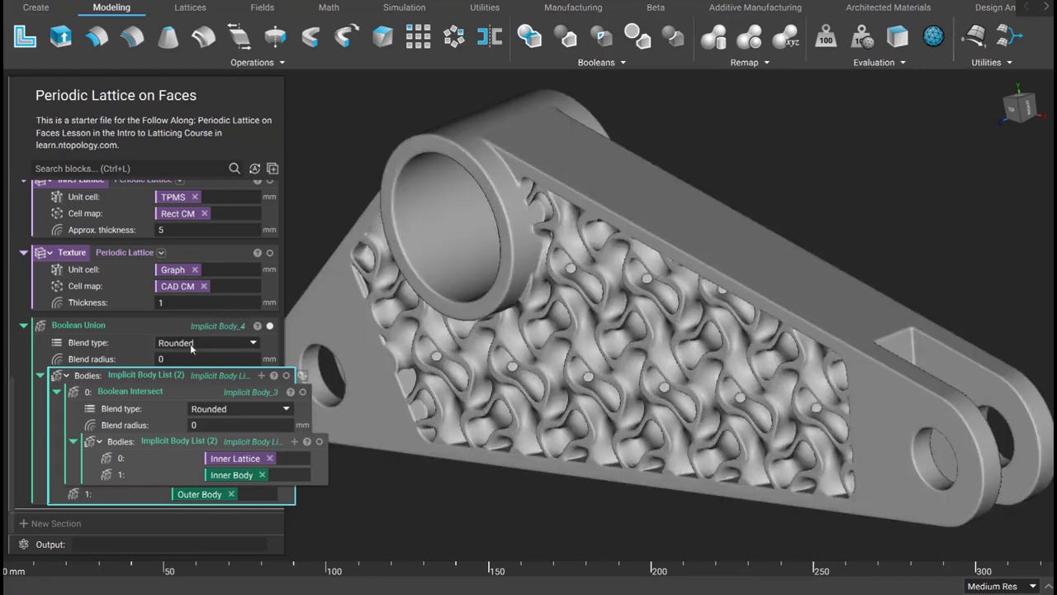
- Set the Boolean Union's blend radius to 5 mm and inspect the blended bracket
click(190, 357)
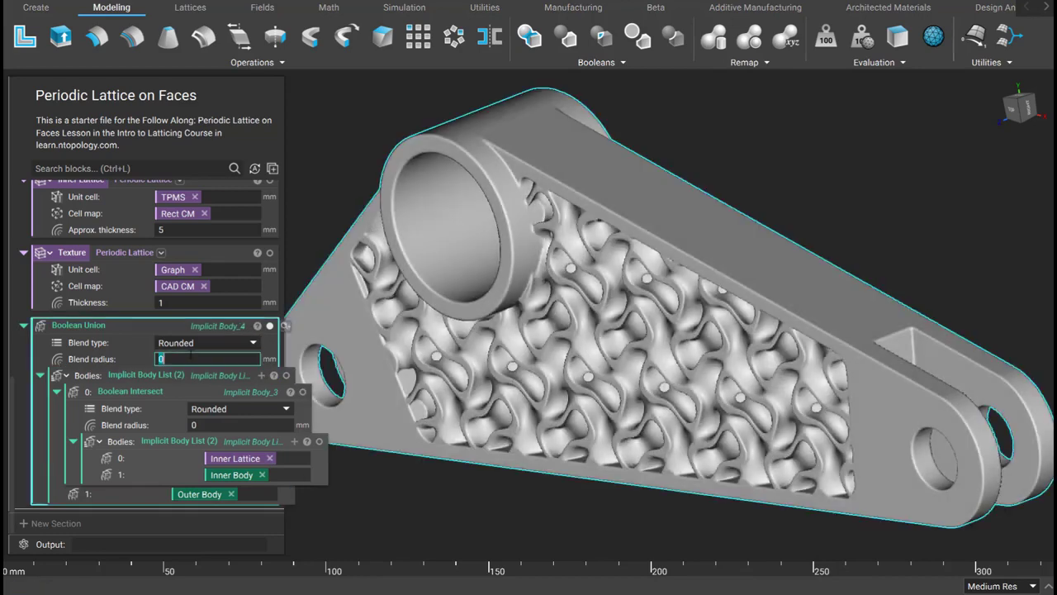
text(5)
key(Return)
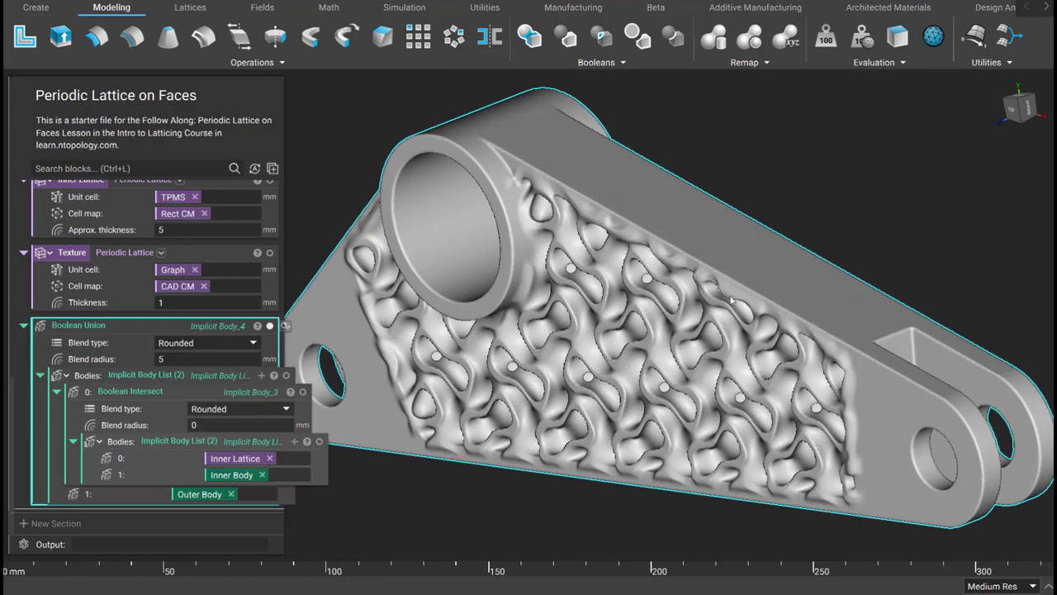
right_drag(843, 338, 827, 362)
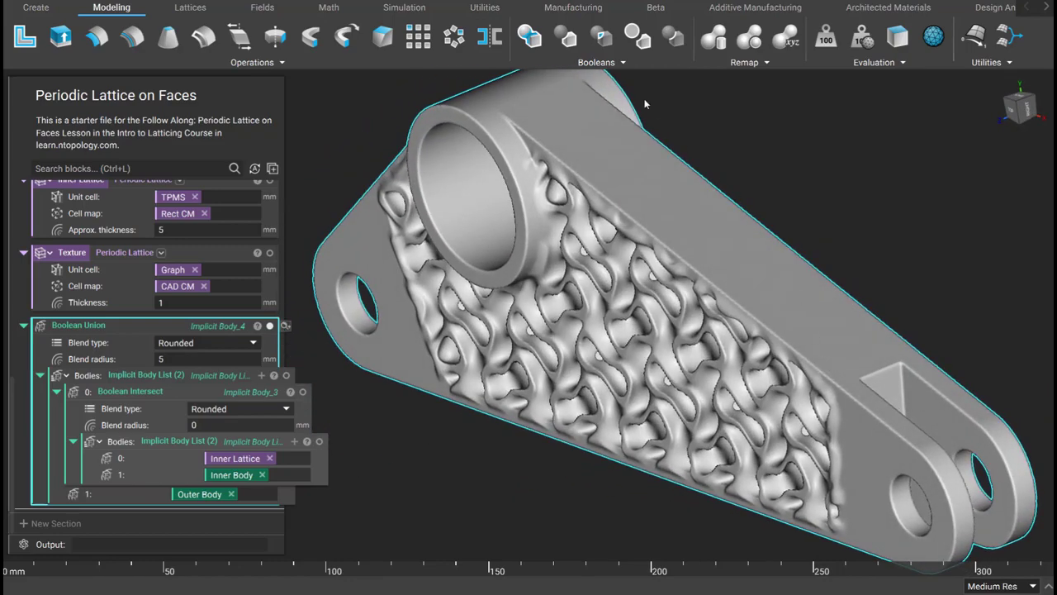
- Add a Boolean Intersect block with the Boolean Union and Entire Part as its bodies, and inspect the trimmed bracket
click(615, 64)
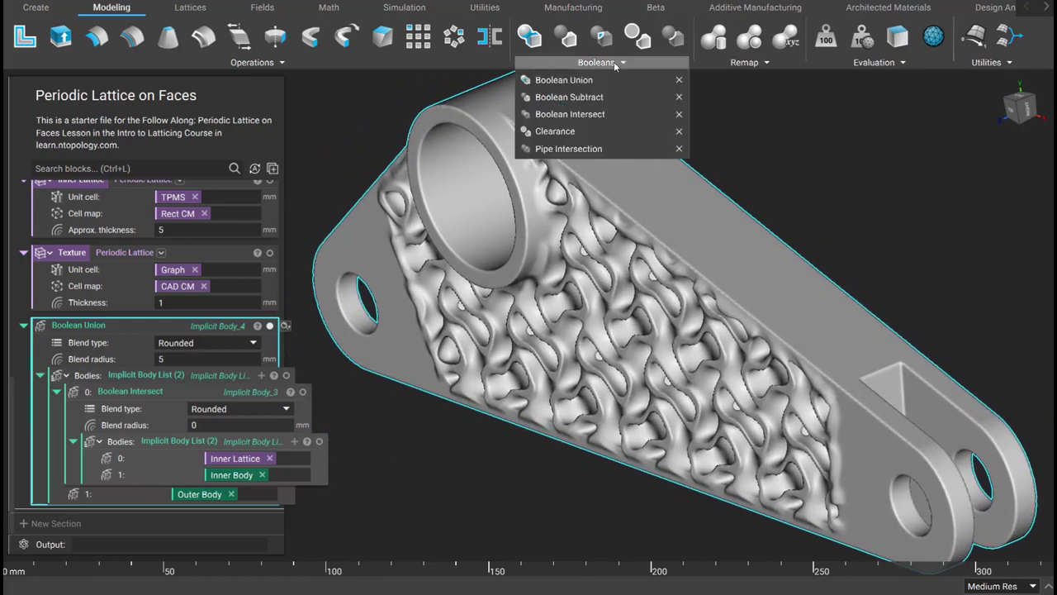
click(608, 115)
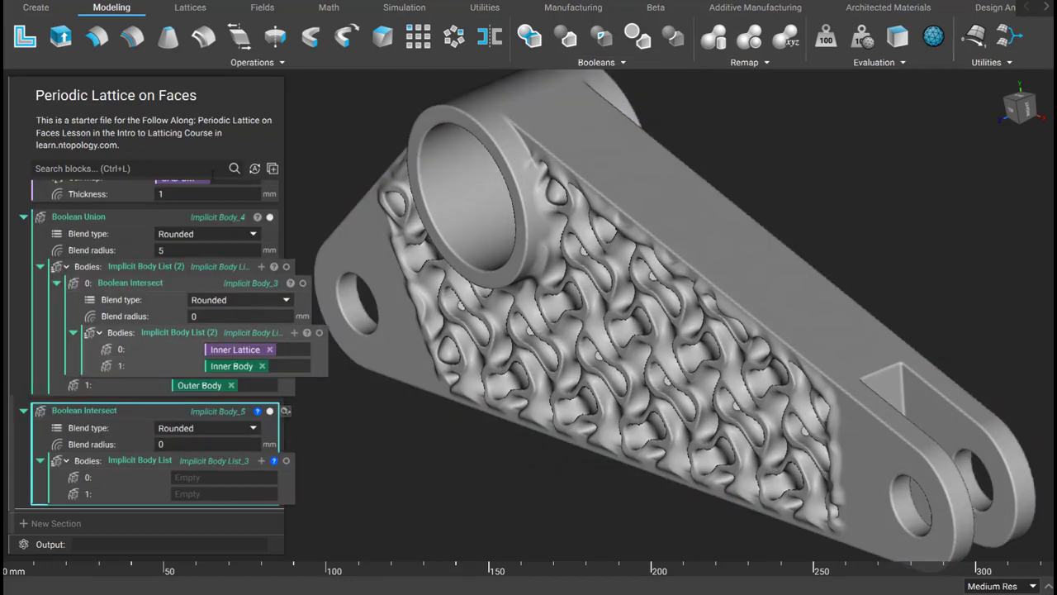
drag(123, 213, 228, 478)
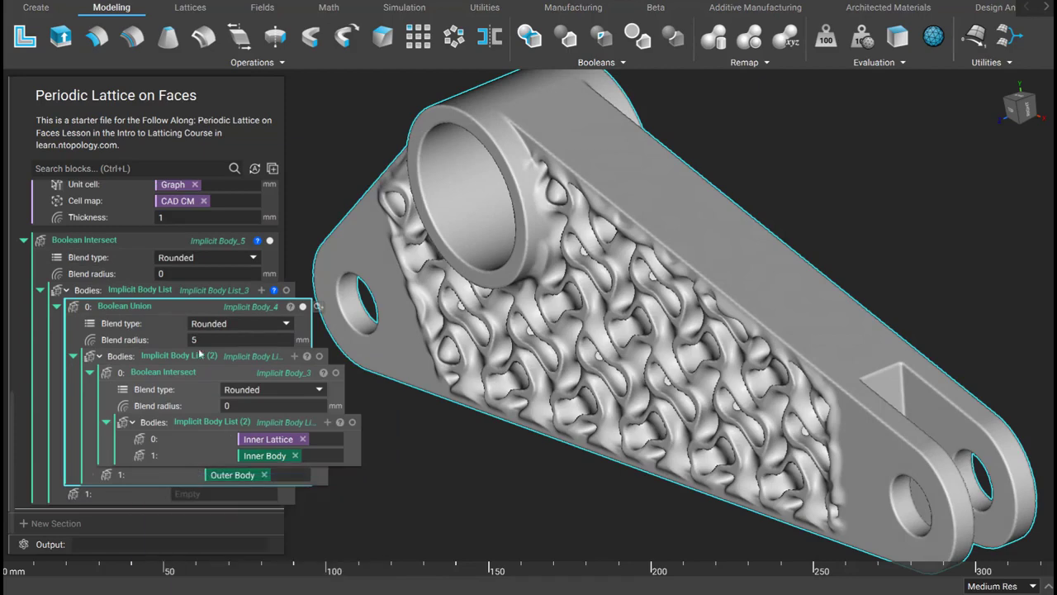
click(223, 494)
click(202, 502)
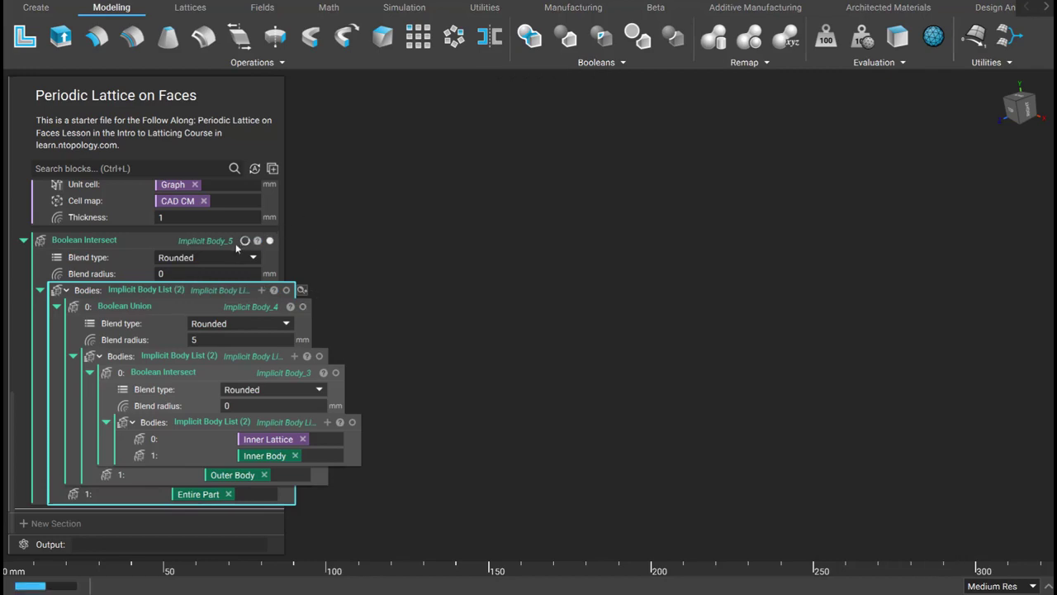
right_drag(410, 194, 471, 187)
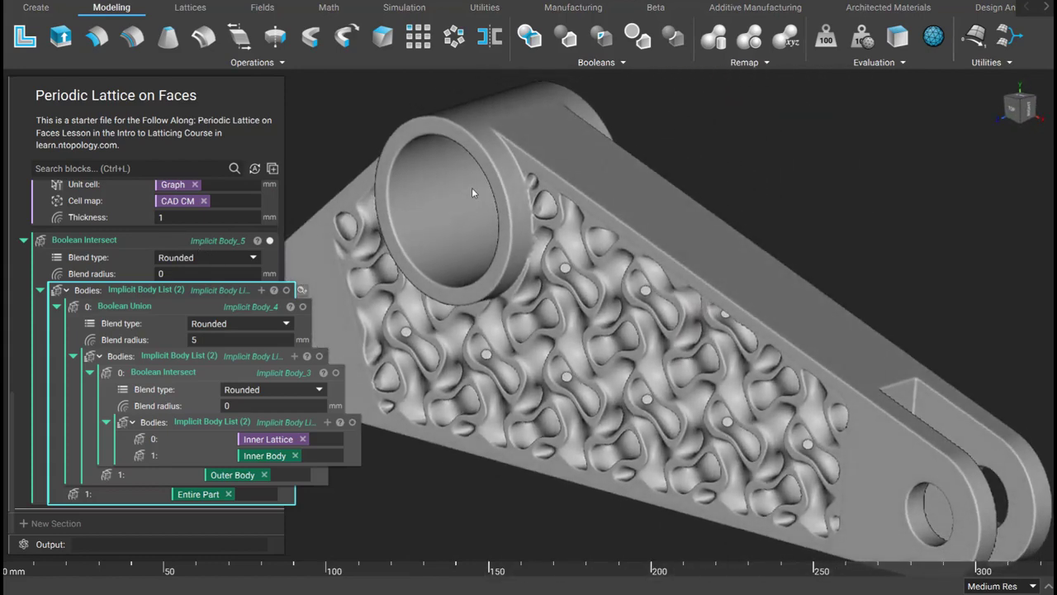
scroll(472, 187, down, 2)
- Add a Boolean Subtract block with the outer Boolean Intersect as primary body and Texture as the subtraction body
click(603, 62)
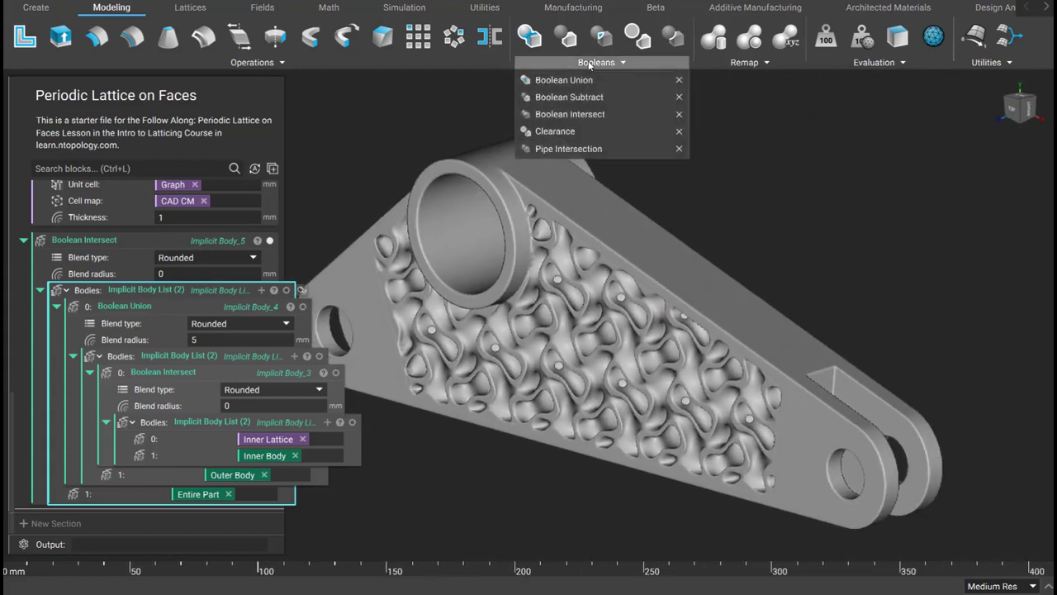
click(585, 92)
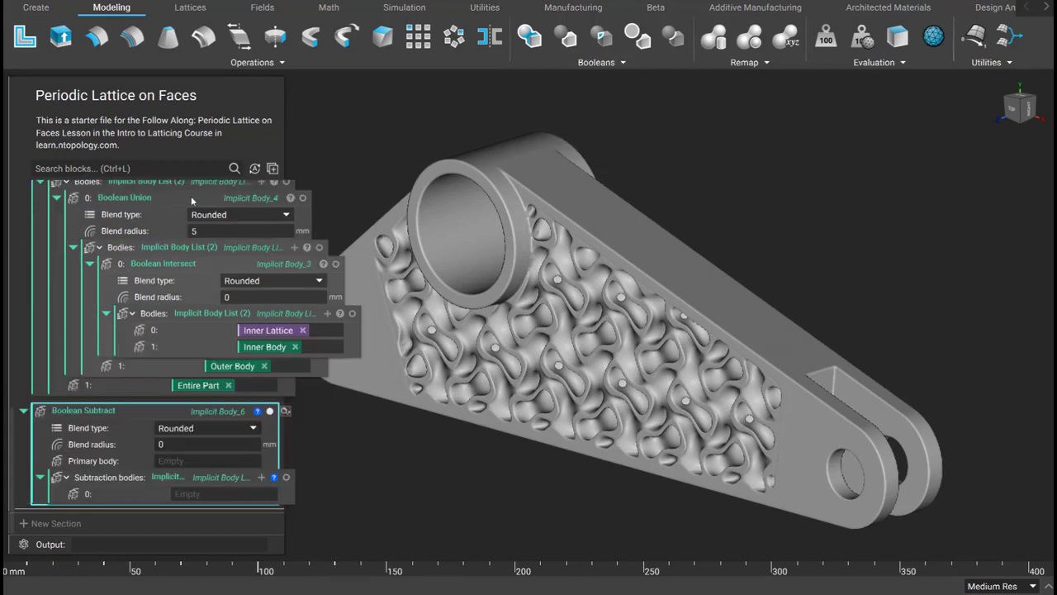
scroll(191, 201, up, 1)
drag(109, 215, 219, 454)
scroll(140, 231, down, 1)
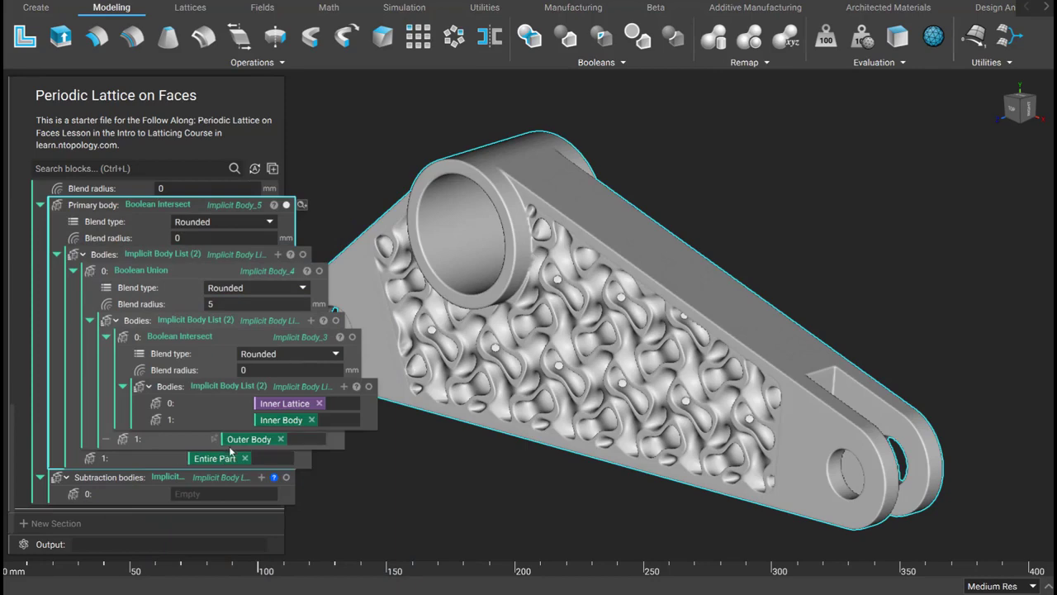
scroll(197, 258, up, 3)
drag(79, 253, 226, 493)
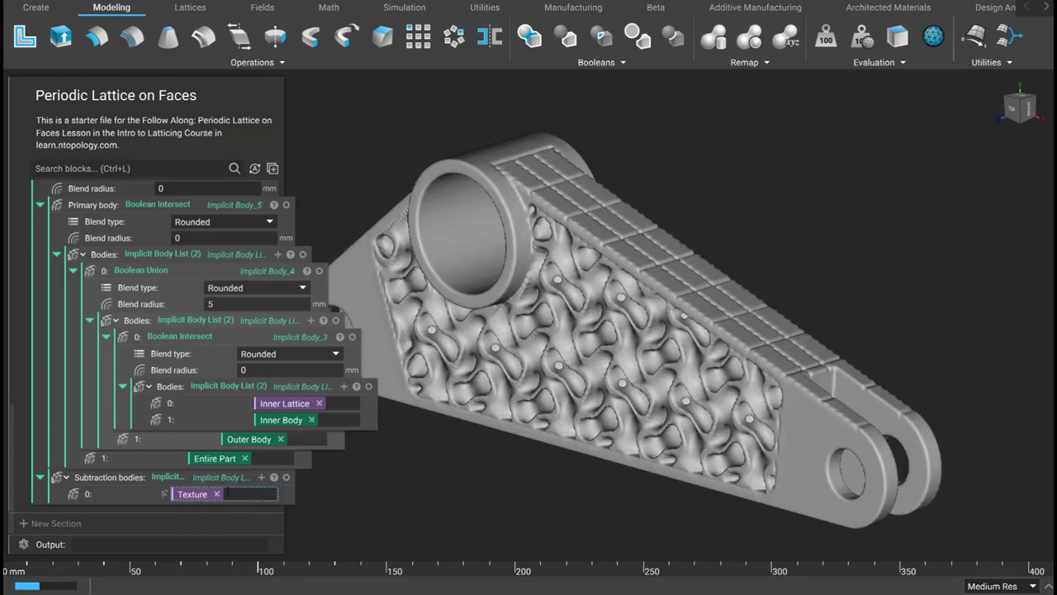
- Make the Boolean Subtract block a variable named Final Part
scroll(115, 285, up, 3)
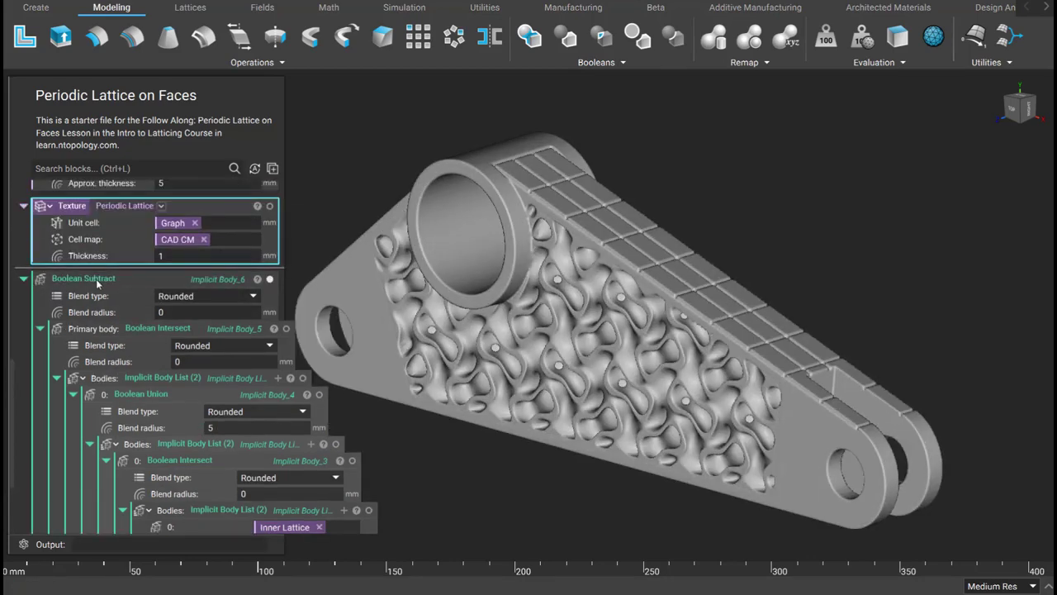
click(97, 282)
right_click(97, 283)
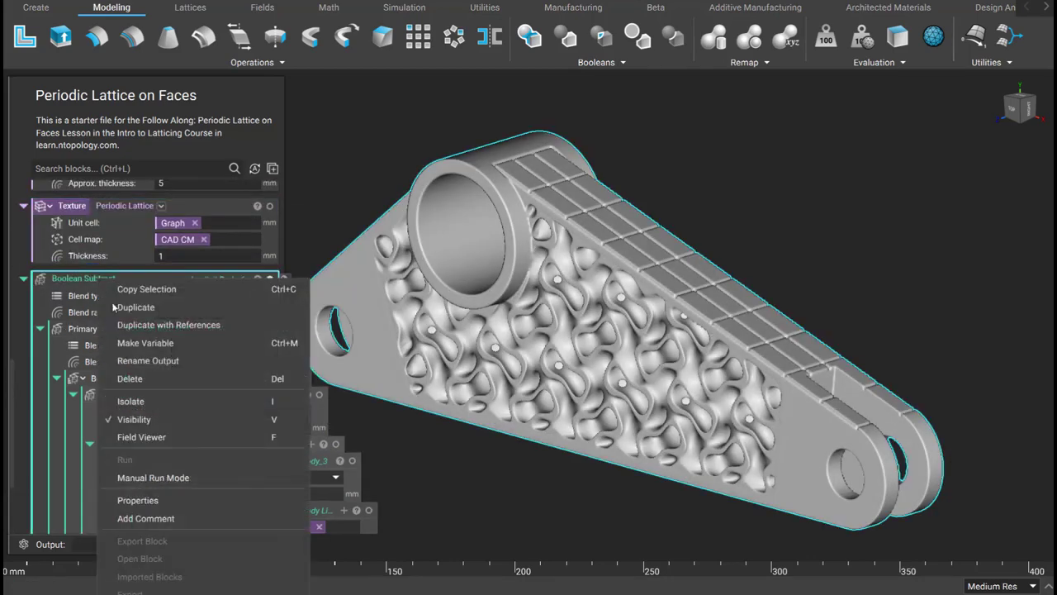
click(147, 344)
text(Final Part)
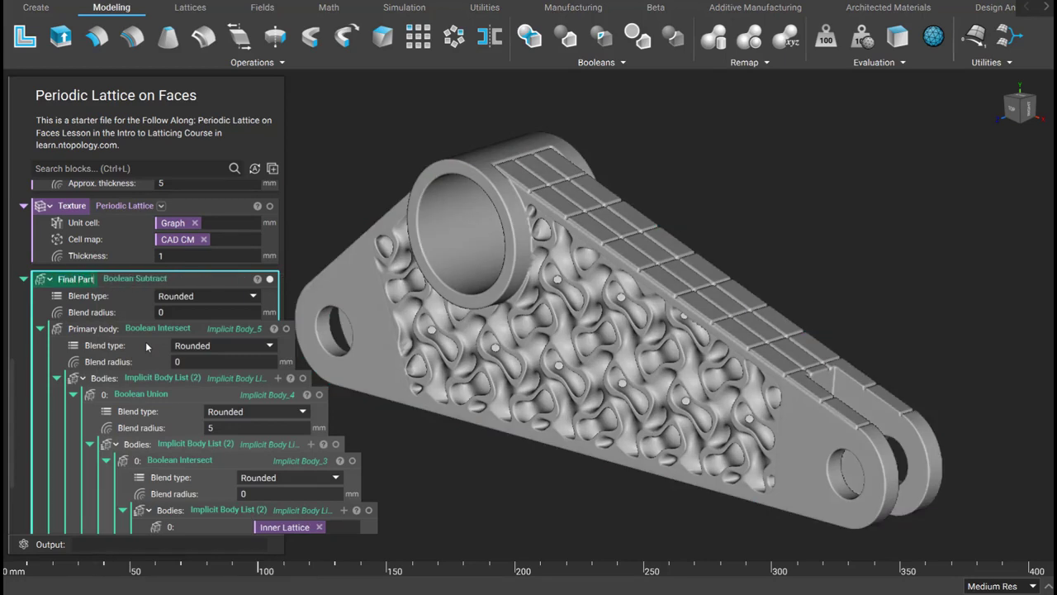
- Collapse the Final Part, Inner Lattice and Texture blocks, and inspect the textured bracket from several angles
double_click(169, 281)
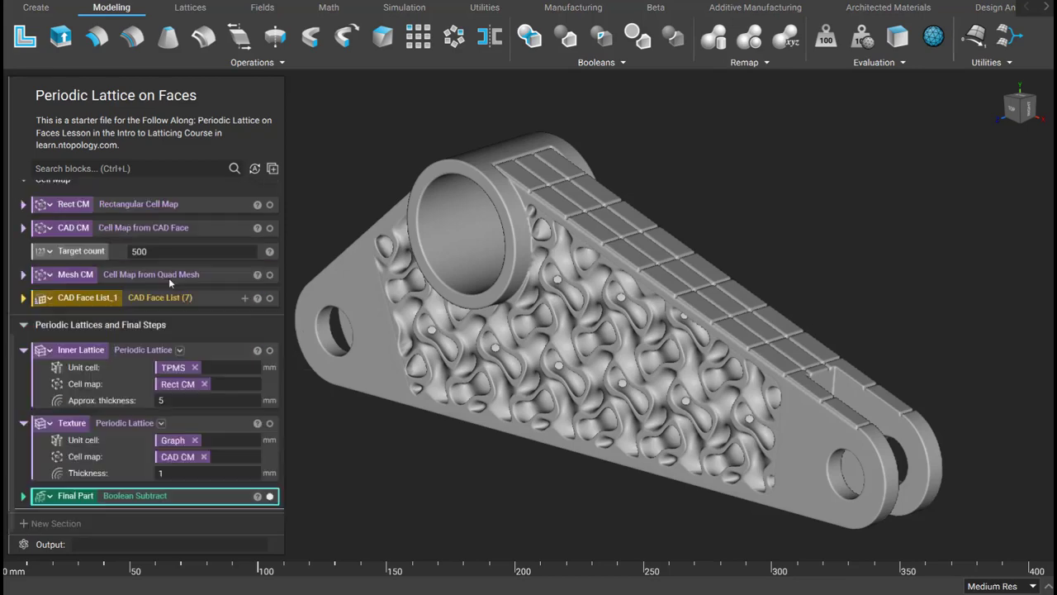
double_click(118, 351)
double_click(130, 423)
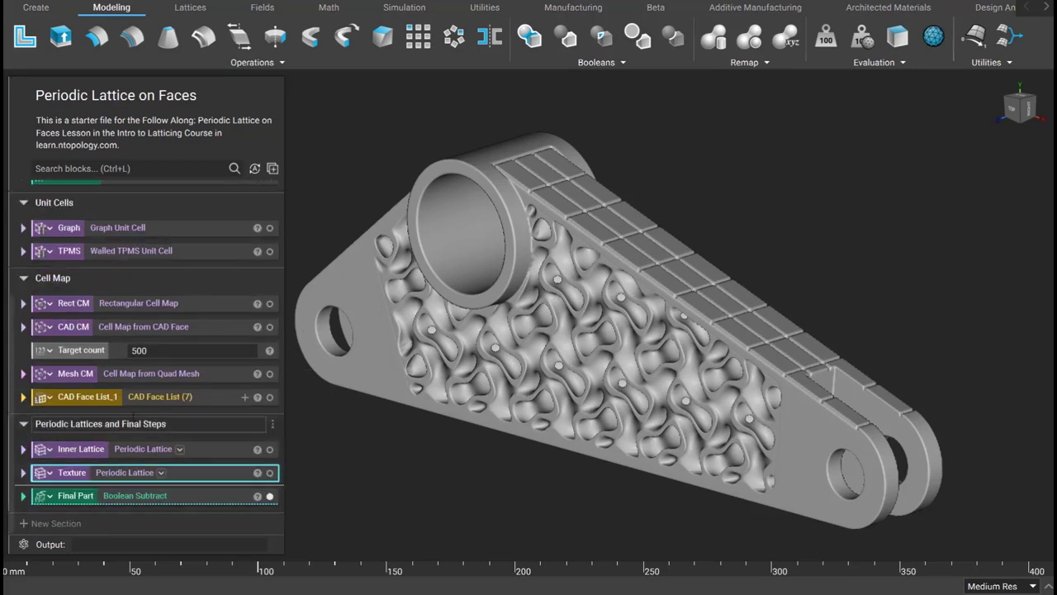
right_drag(544, 305, 675, 279)
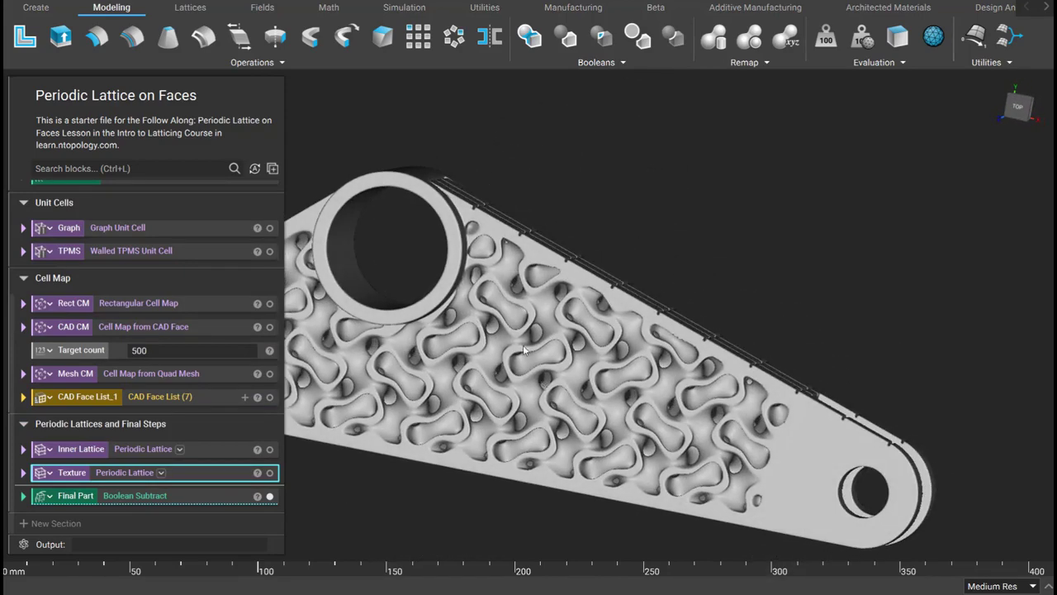
right_drag(619, 339, 552, 343)
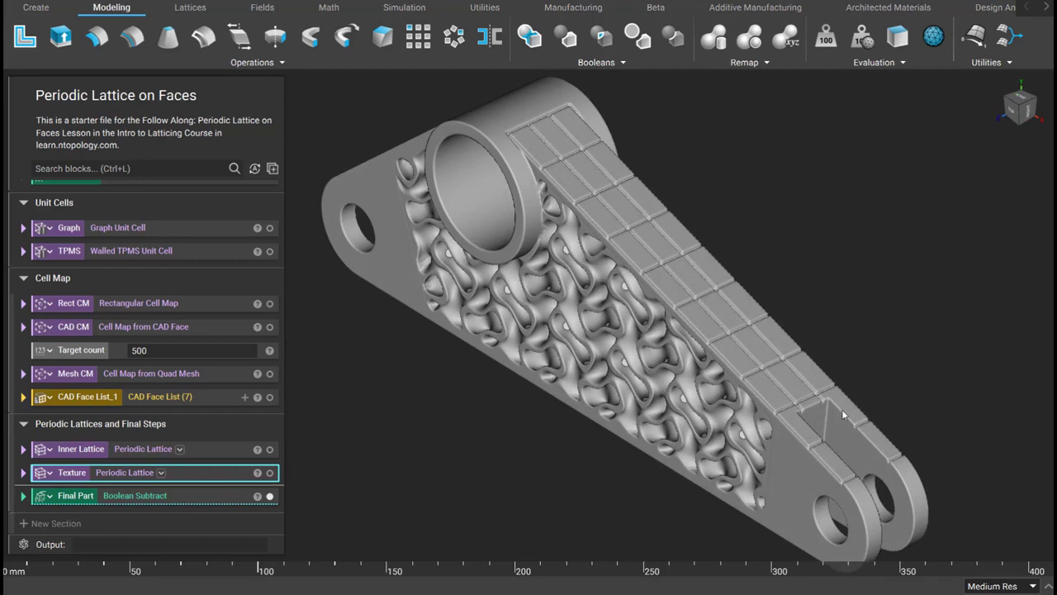
right_drag(818, 364, 791, 349)
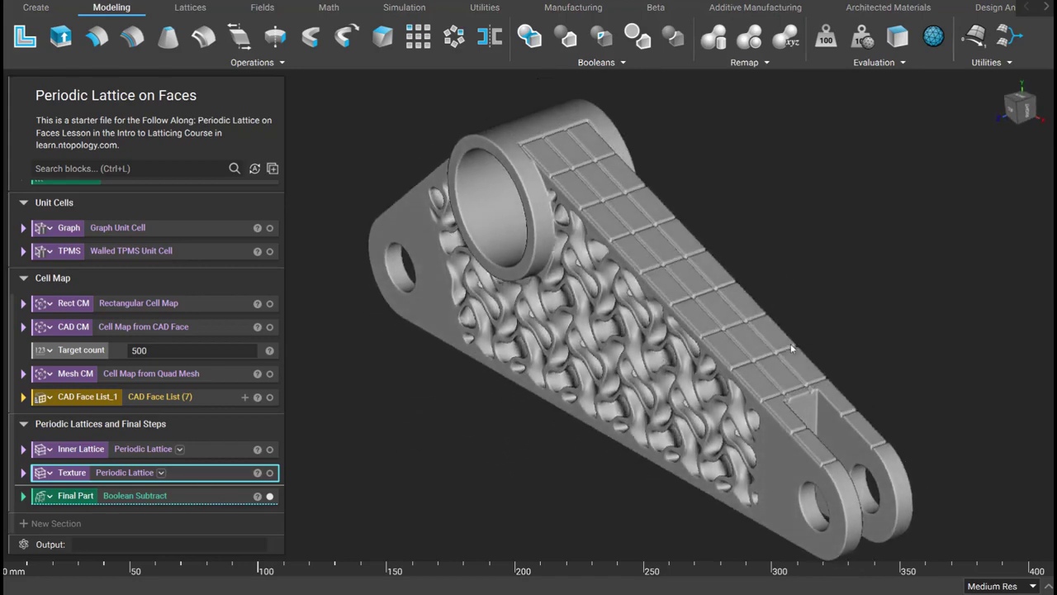
- Show the CAD CM and Mesh CM cell maps over the bracket and compare which faces they cover
click(270, 327)
right_drag(797, 294, 815, 307)
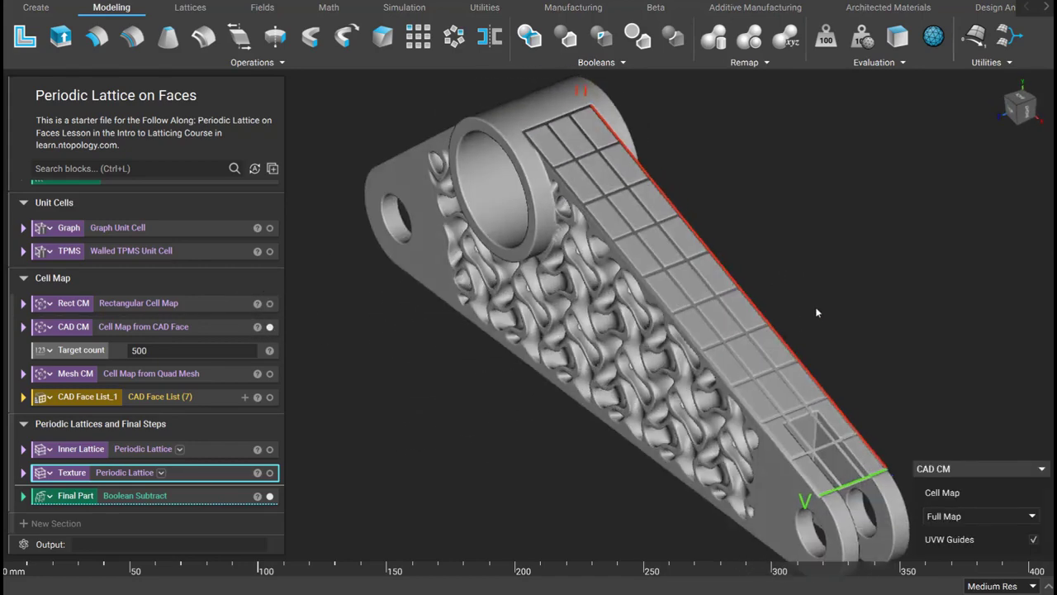
click(270, 374)
click(240, 374)
right_drag(452, 330, 543, 298)
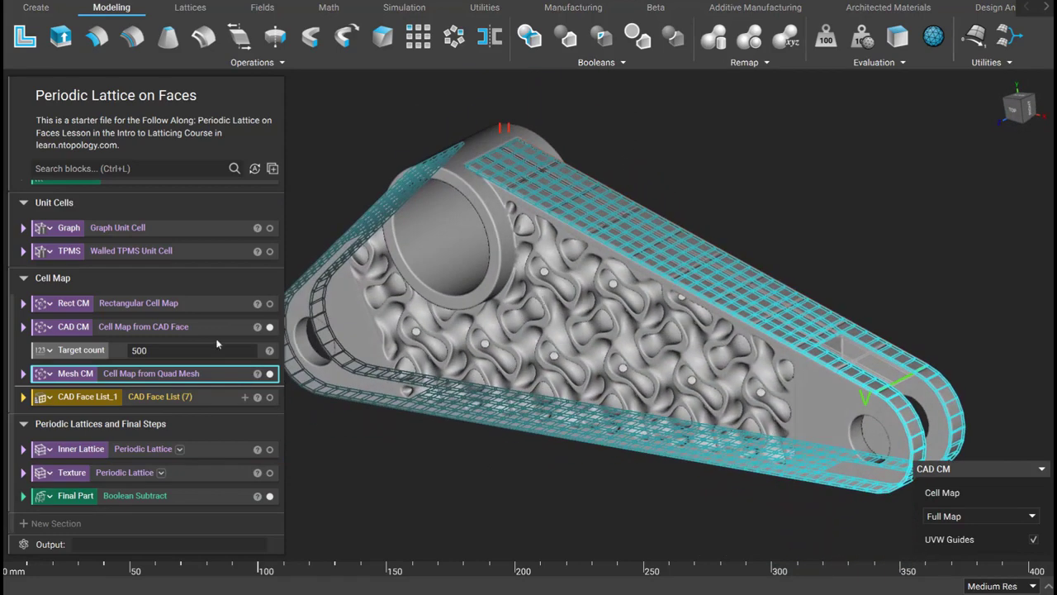
- Replace the Texture lattice's cell map with Mesh CM, then isolate Final Part and inspect its texture
click(23, 473)
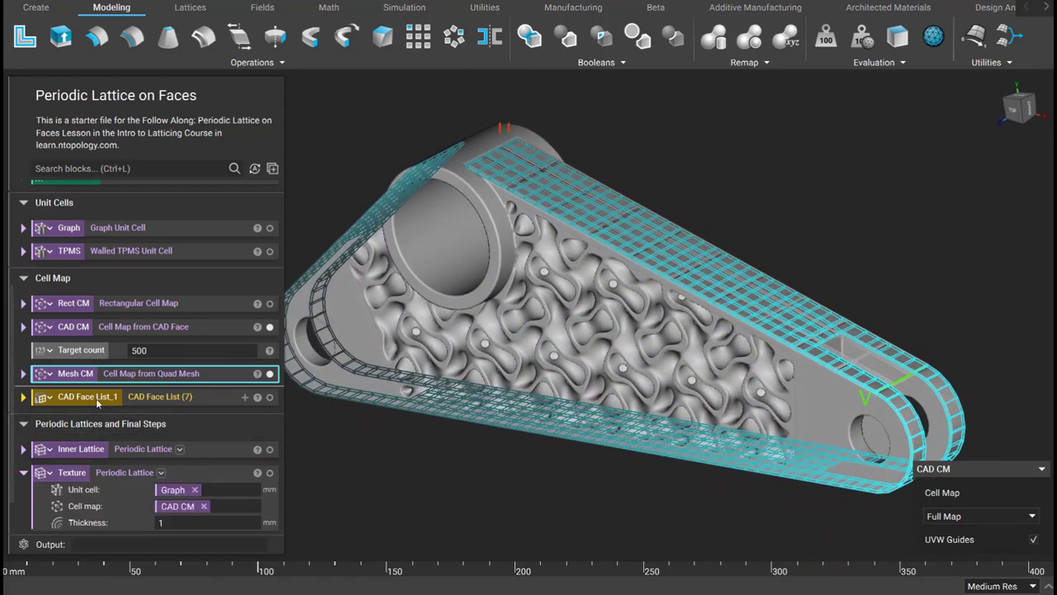
scroll(97, 401, down, 1)
drag(70, 334, 193, 464)
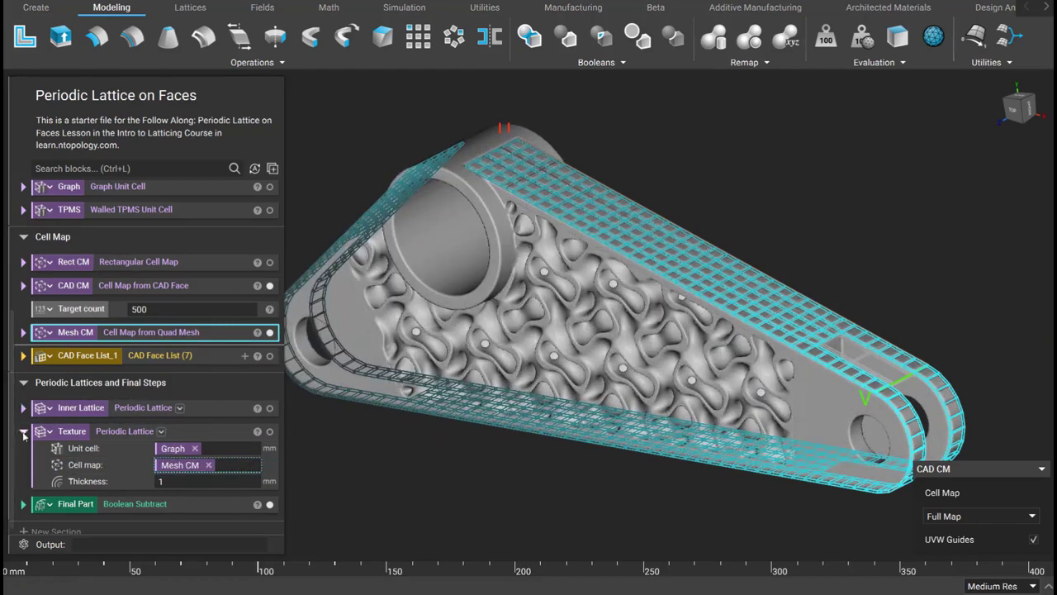
click(72, 505)
key(i)
right_drag(663, 261, 667, 285)
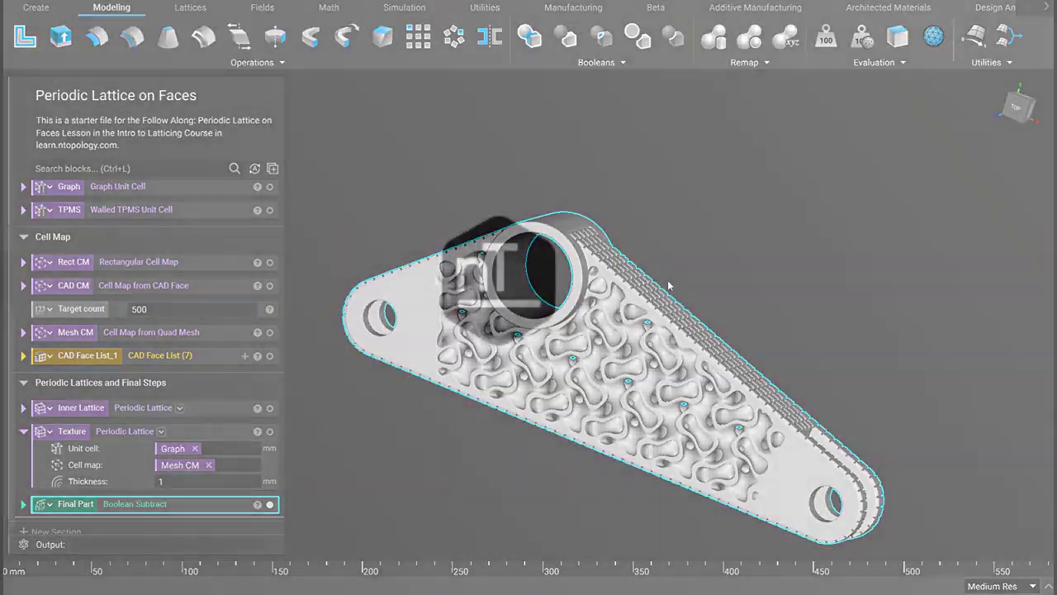